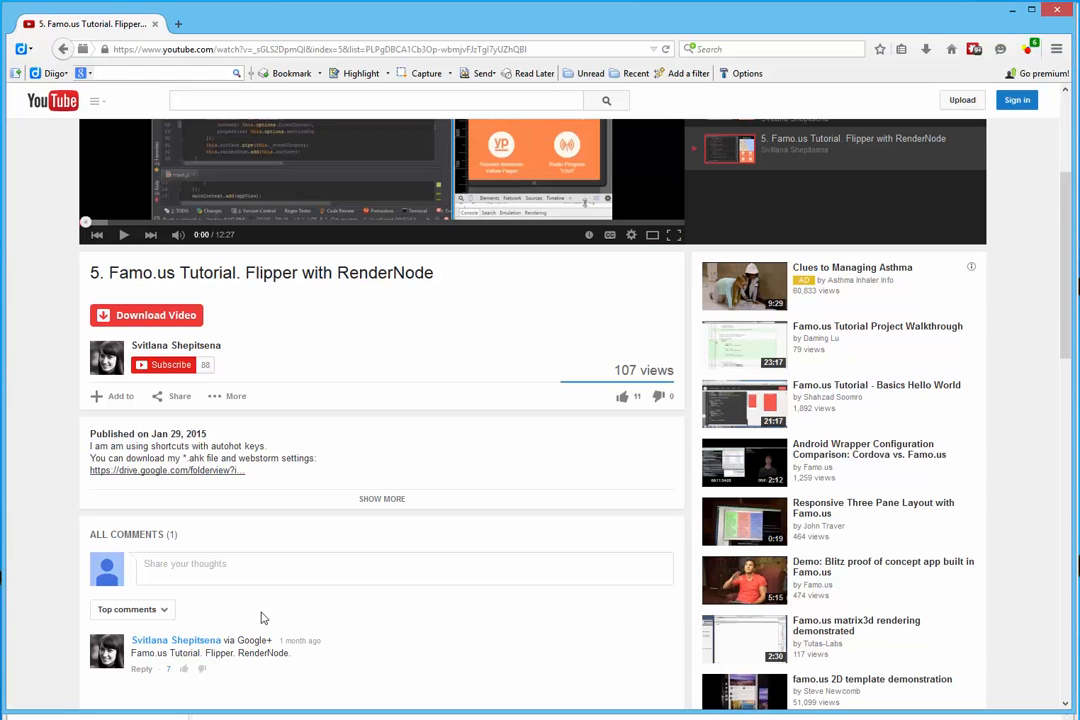
Preview the shared WebStorm settings jar in the Drive folder, then close that tab
click(205, 473)
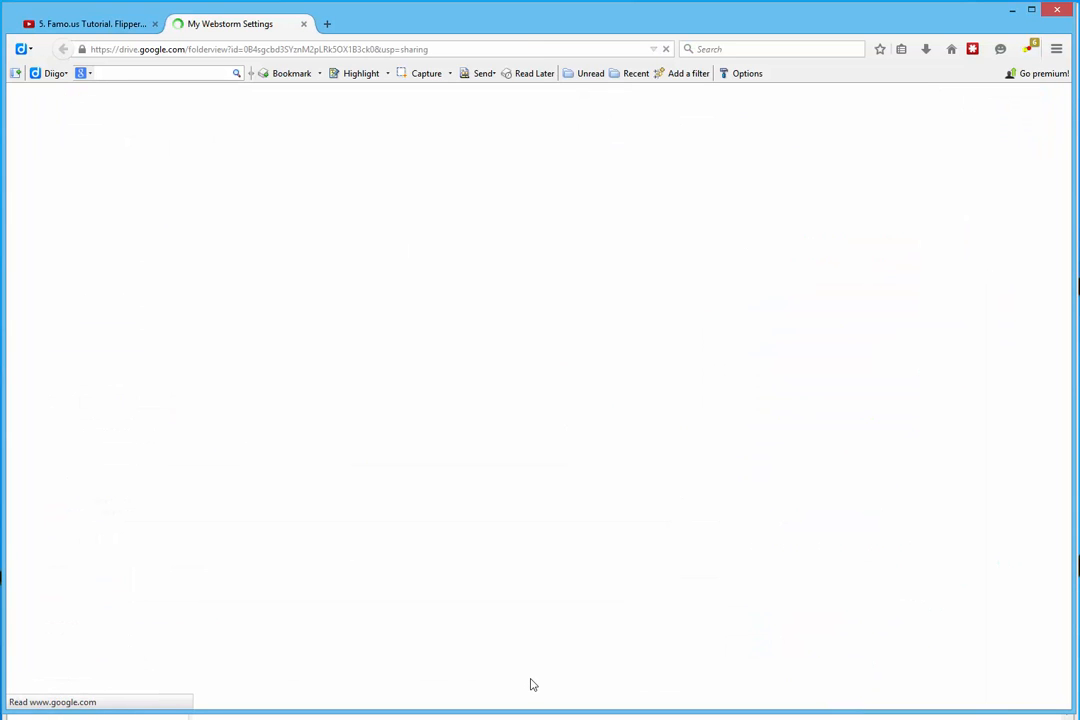
click(690, 300)
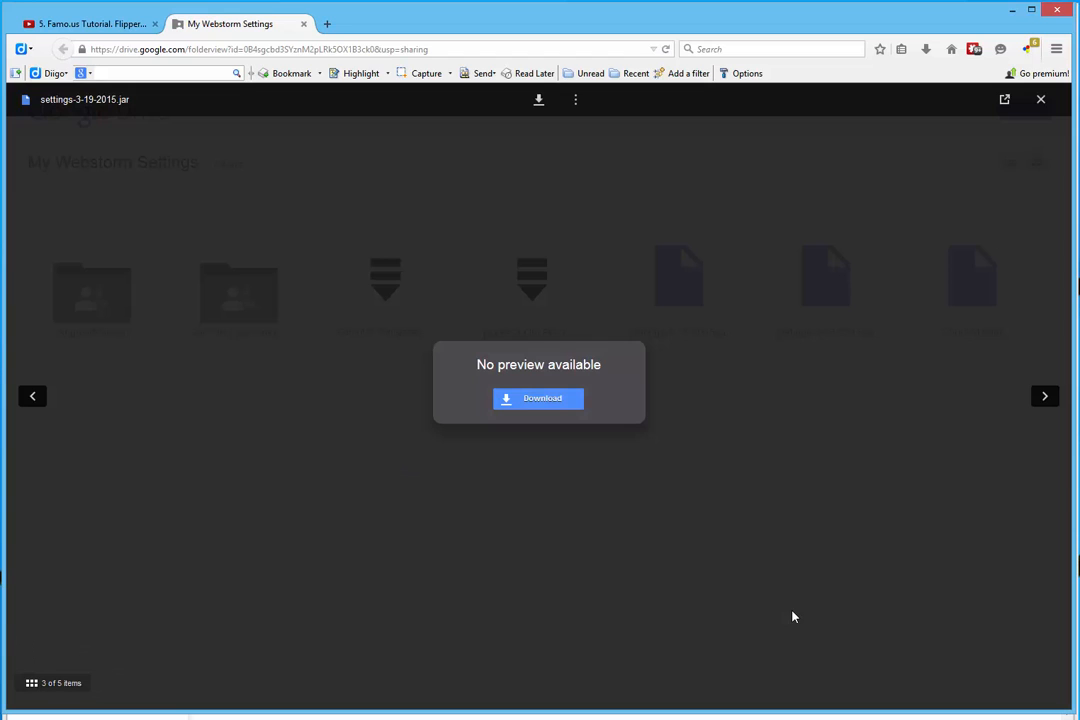
key(ctrl+w)
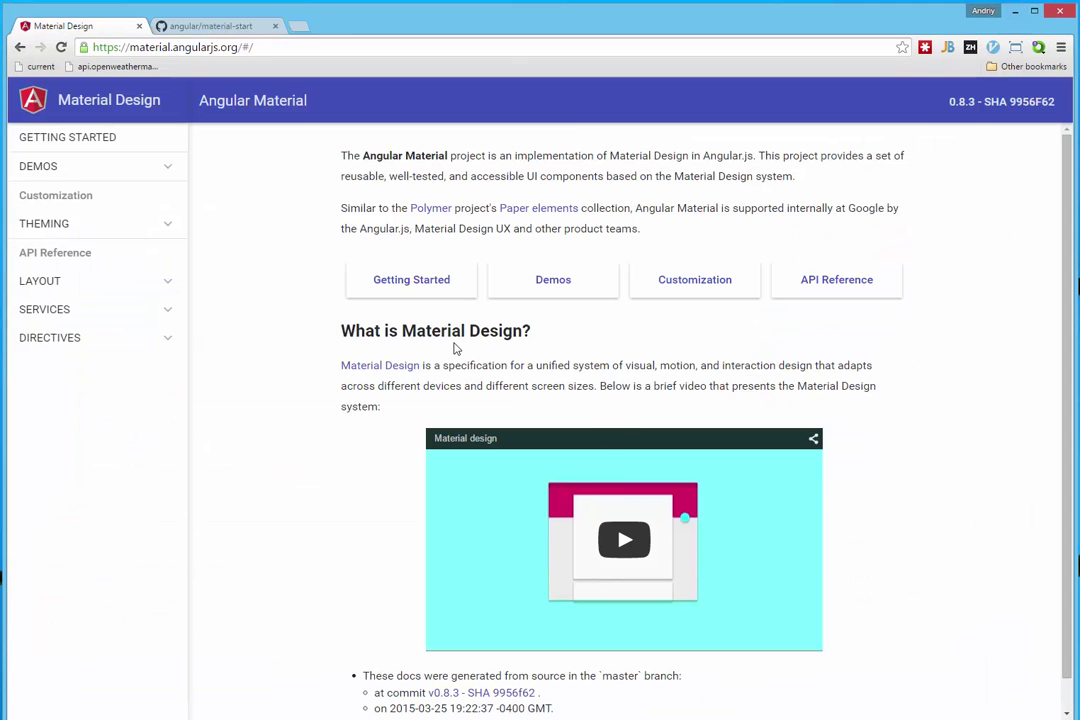
From Getting Started, reach the angular/material-start GitHub repo and copy its HTTPS clone URL
click(432, 281)
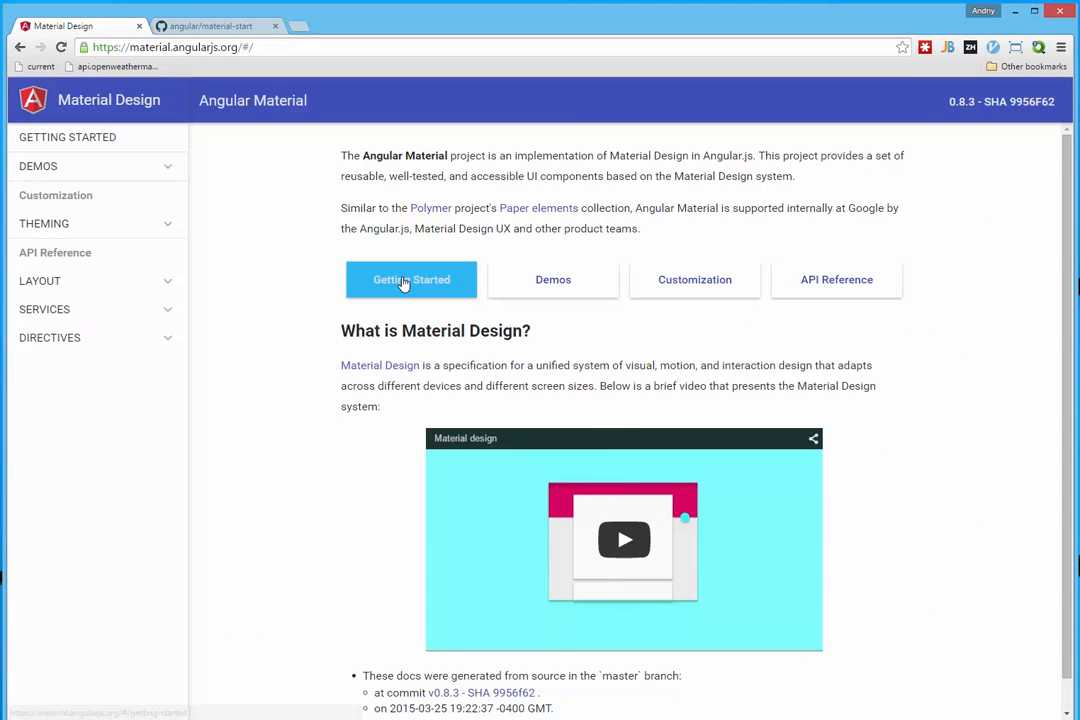
click(487, 238)
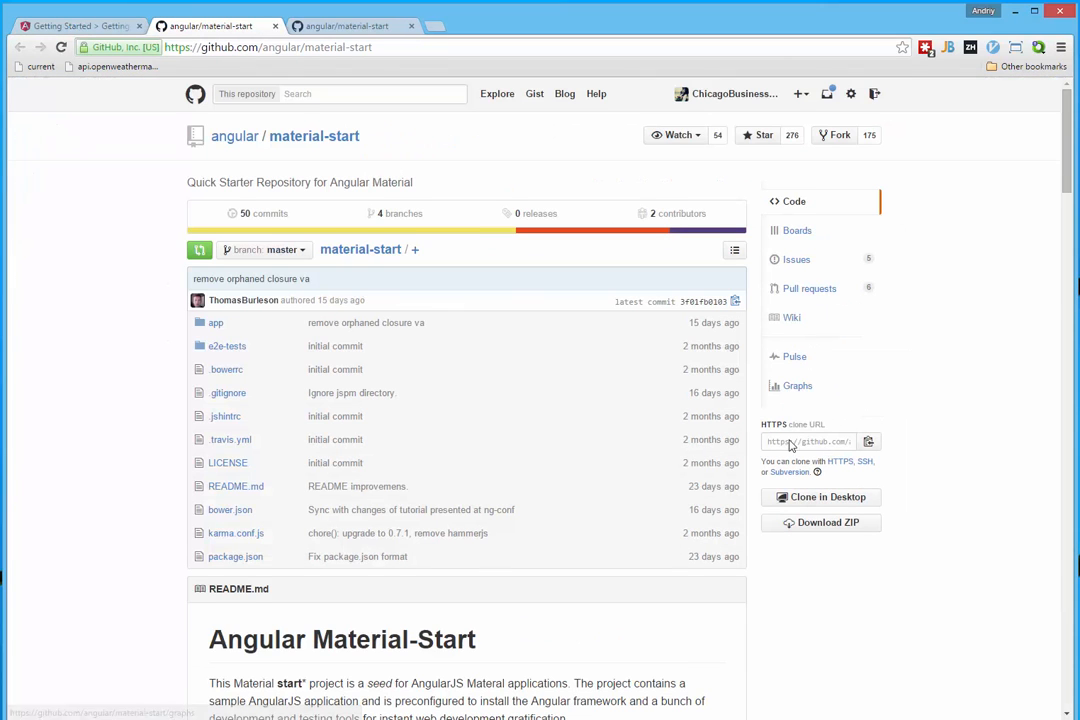
click(869, 445)
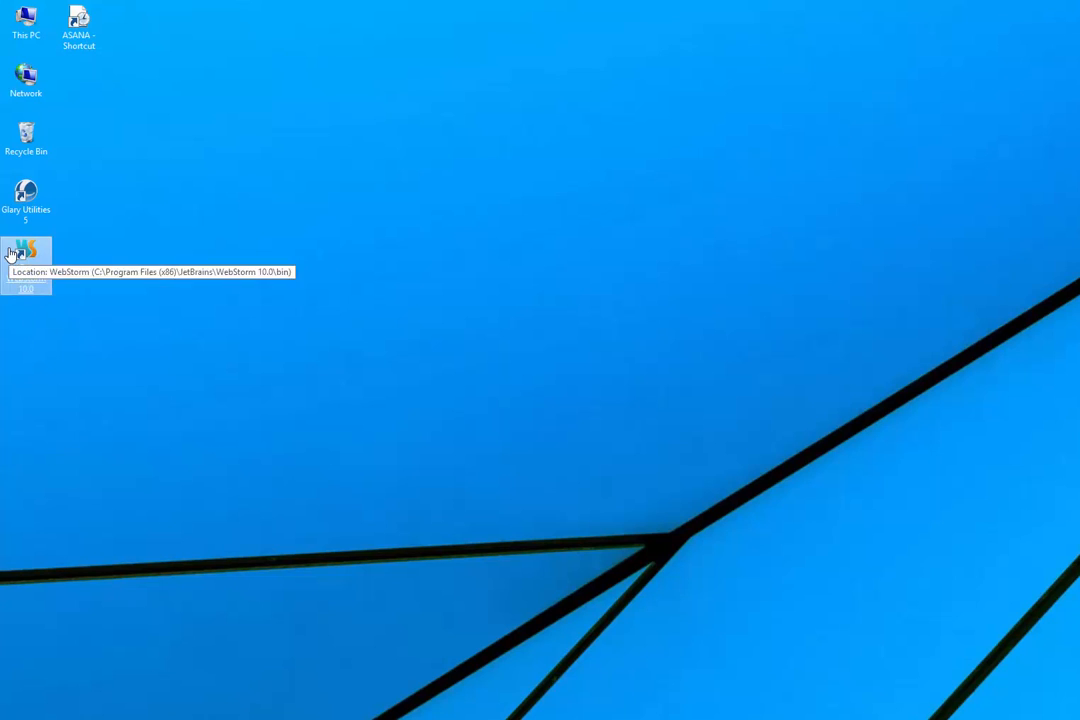
Launch WebStorm 10 from the desktop, close the GitHub tabs, and centre the Welcome window
double_click(25, 258)
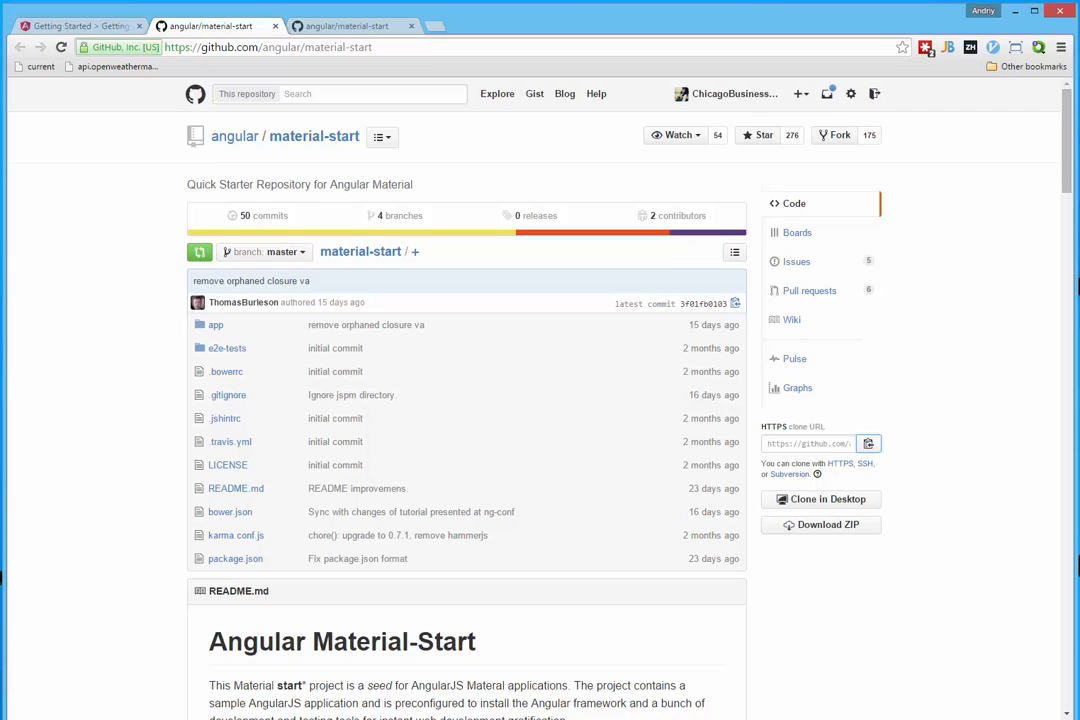
click(275, 25)
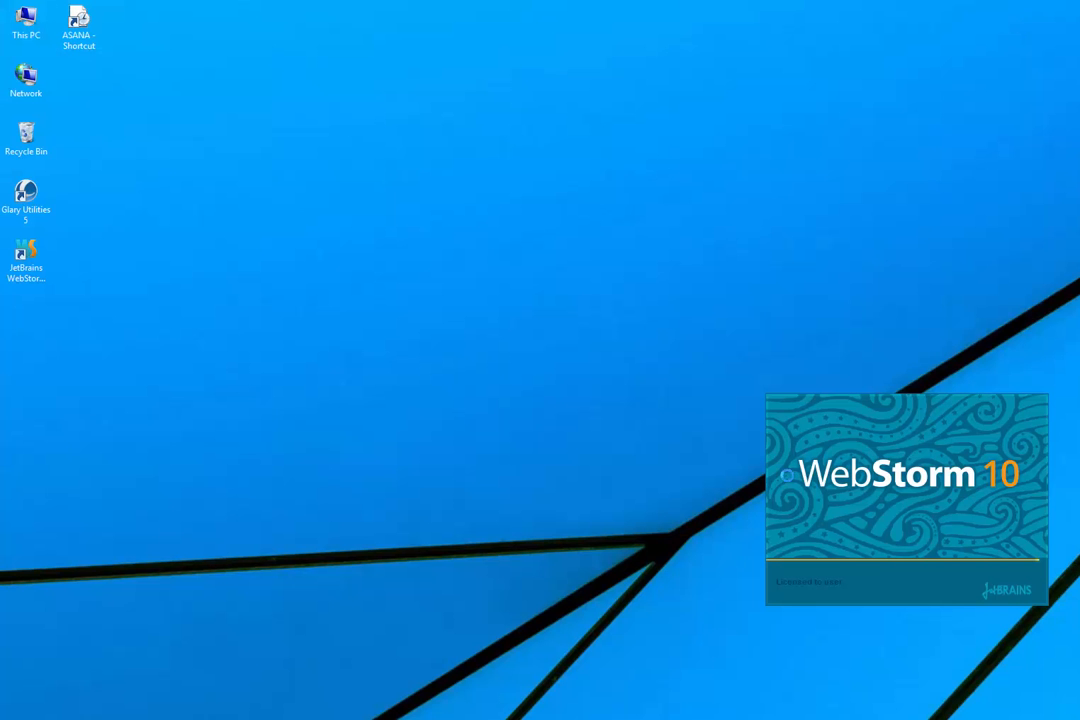
drag(935, 238, 450, 221)
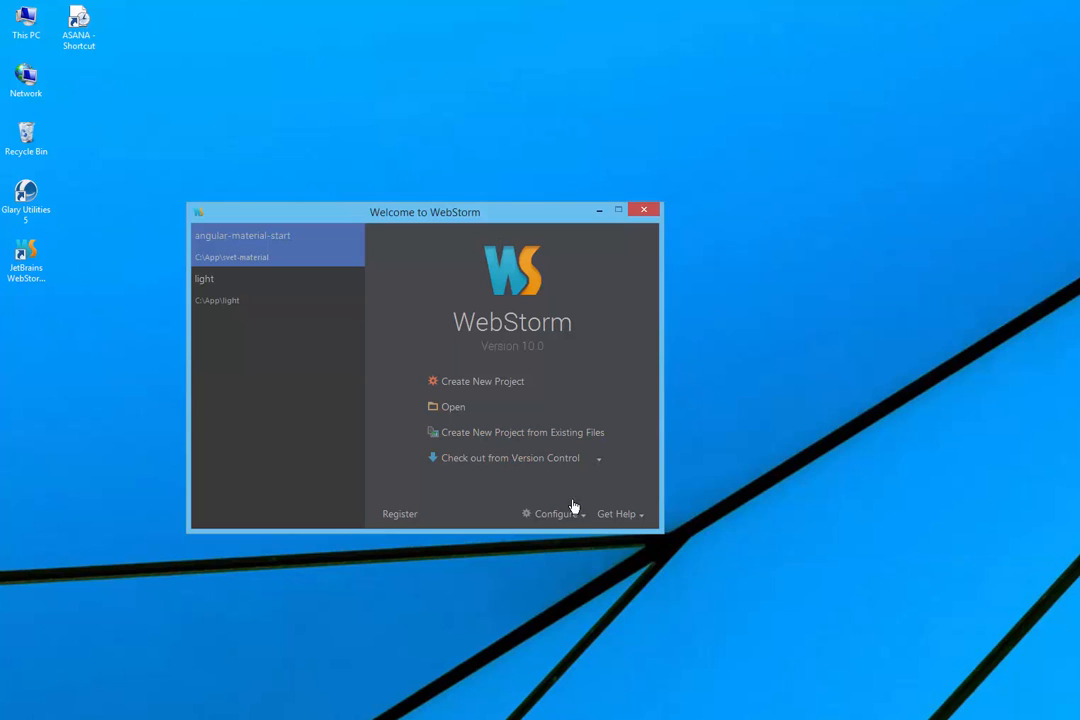
Clone material-start.git via Git checkout into C:\App\material-app and open the new project
click(544, 470)
click(478, 477)
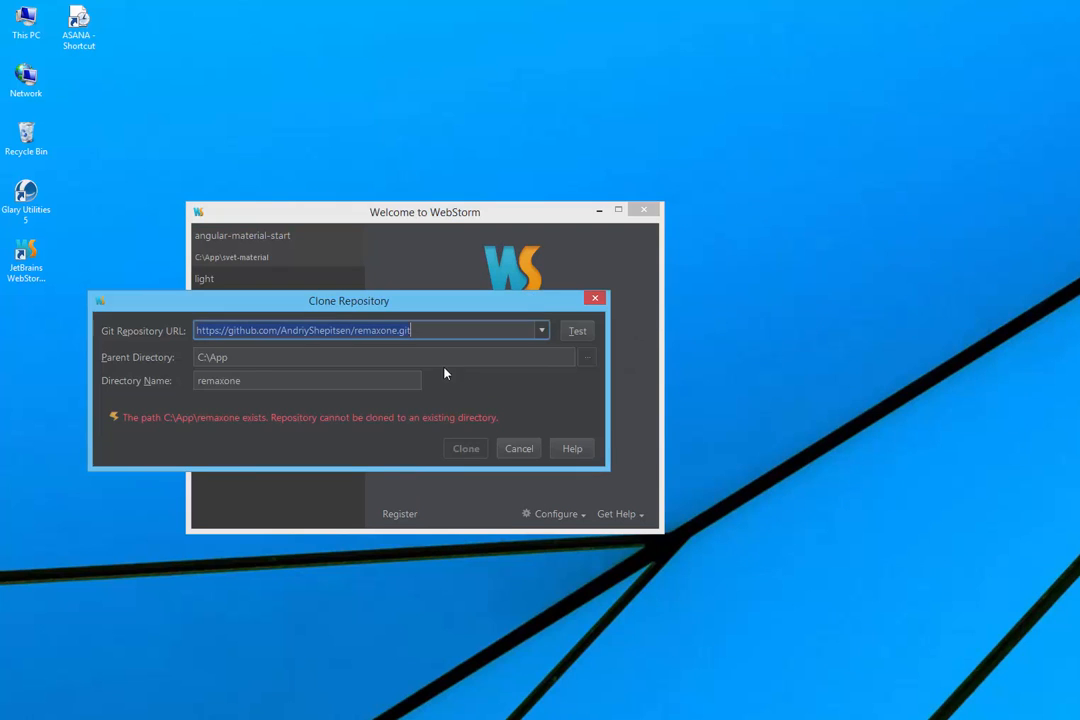
key(ctrl+v)
click(289, 381)
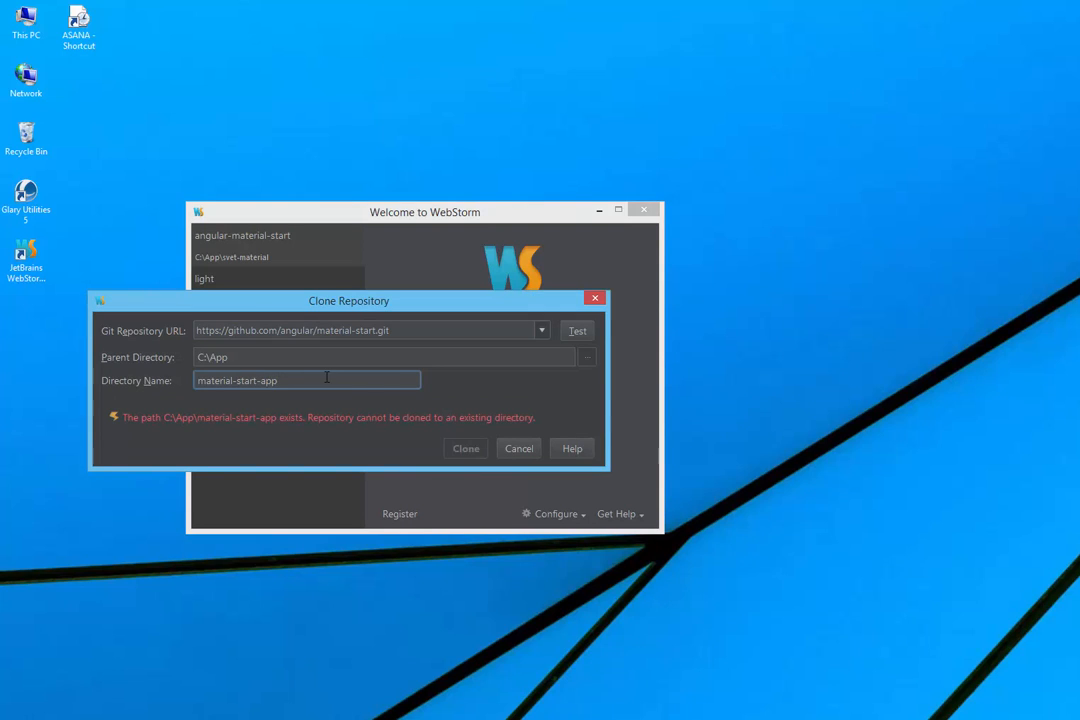
key(BackSpace)
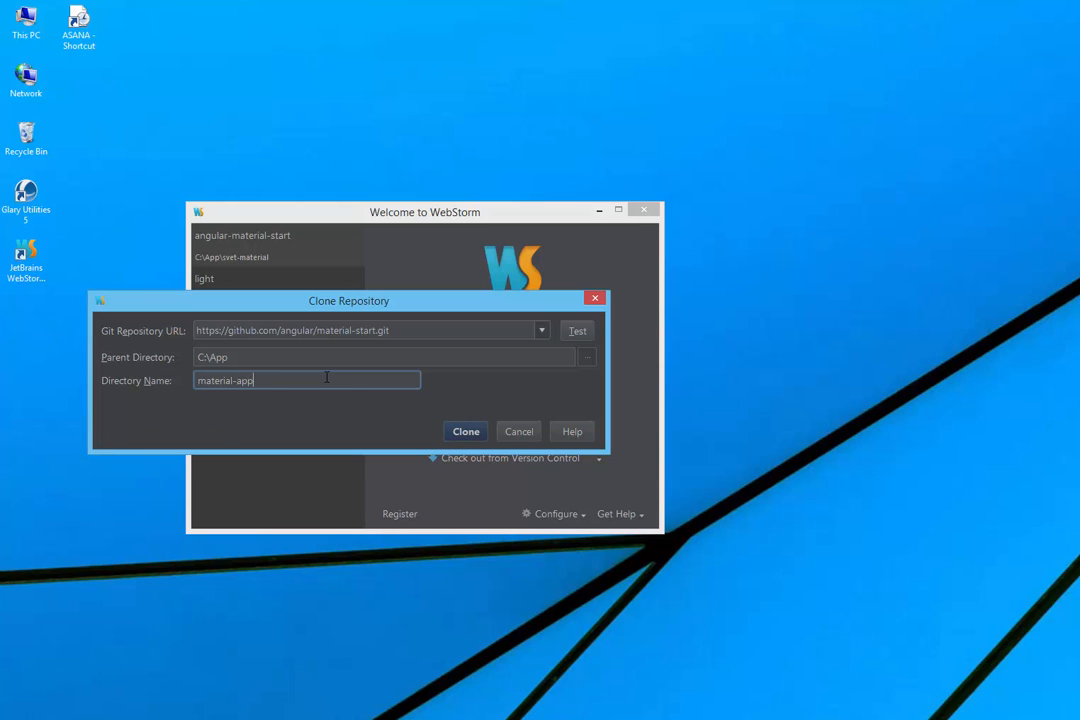
click(464, 432)
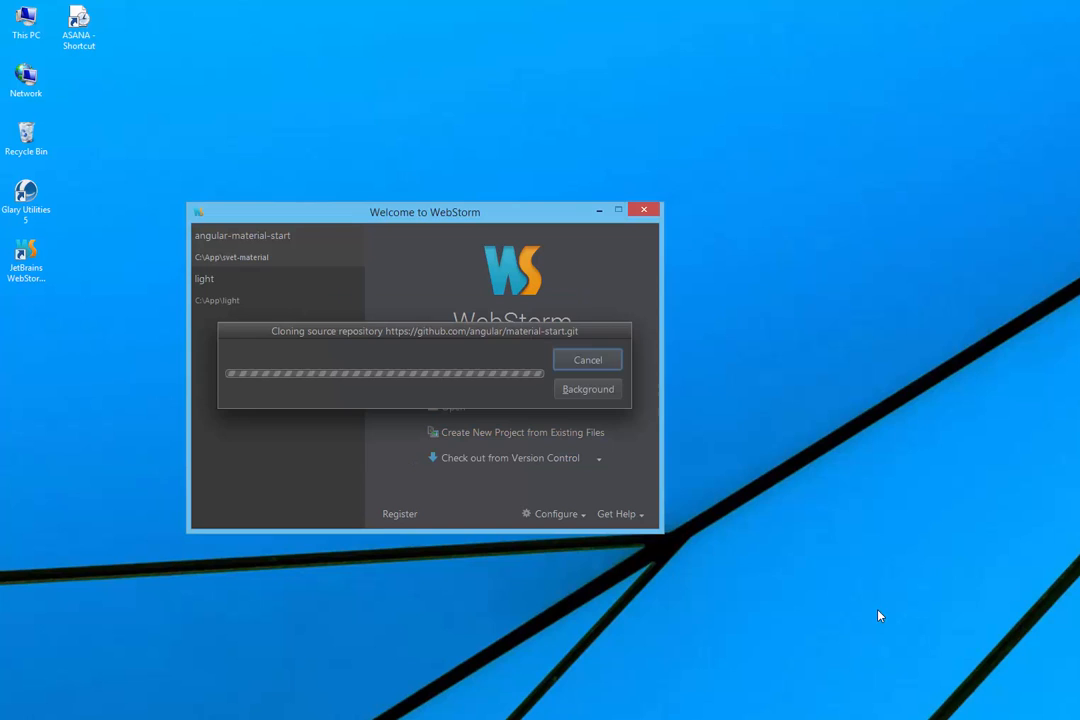
click(404, 393)
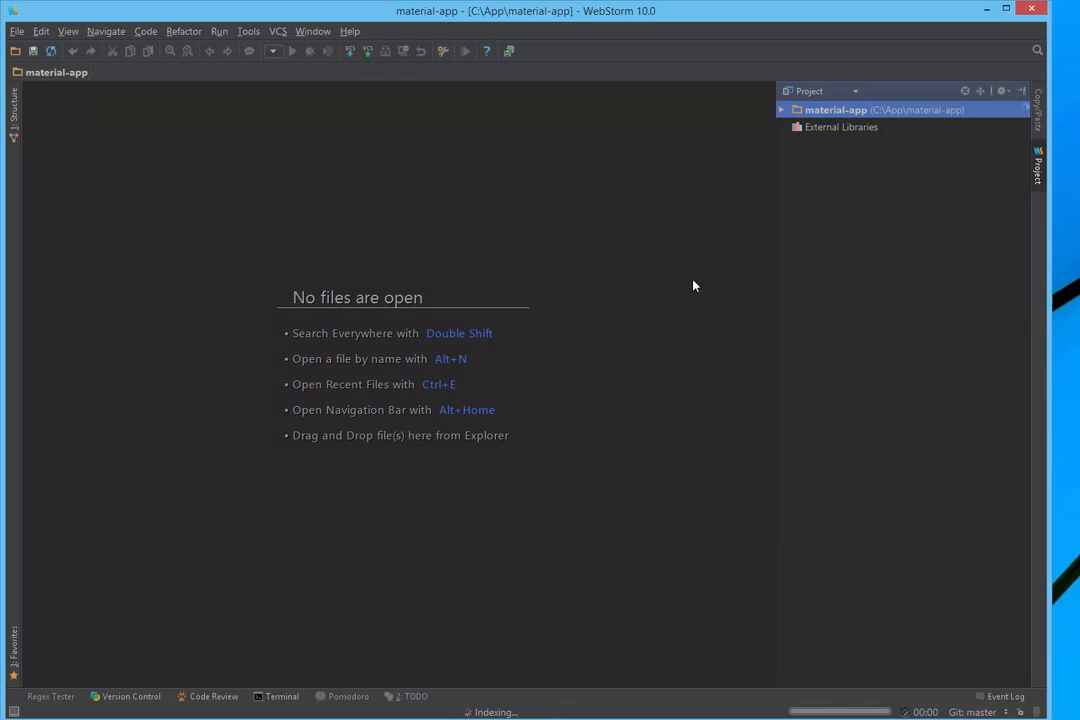
Find index.html by name, open it, and preview it in Chrome
key(ctrl+shift+n)
text(l)
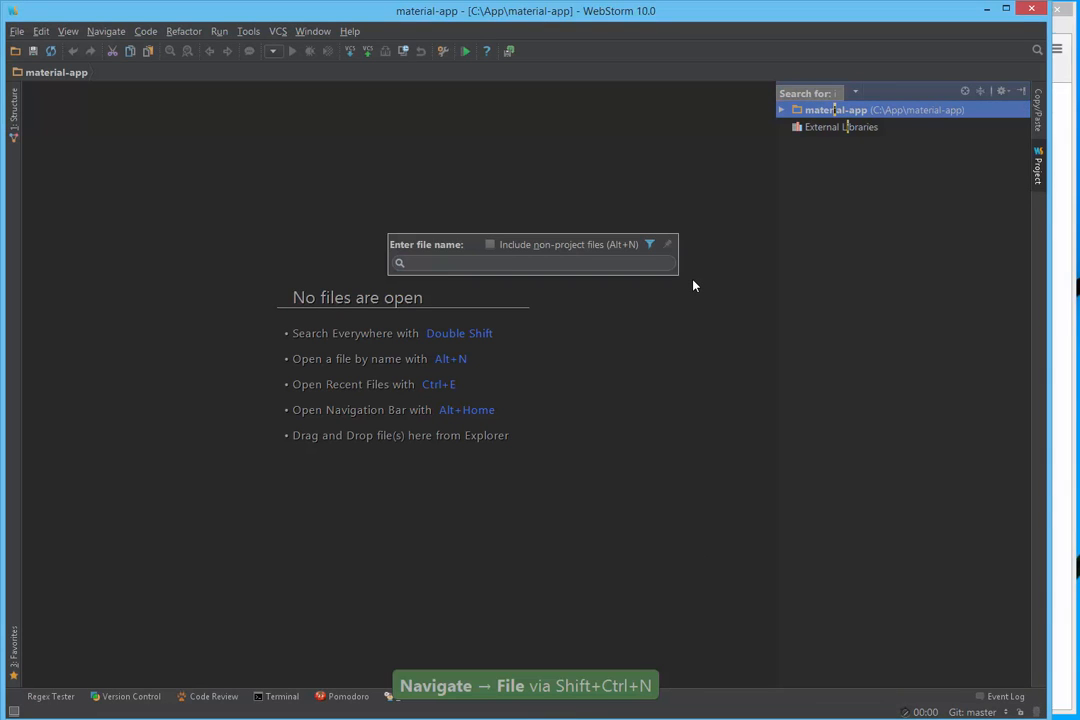
click(499, 260)
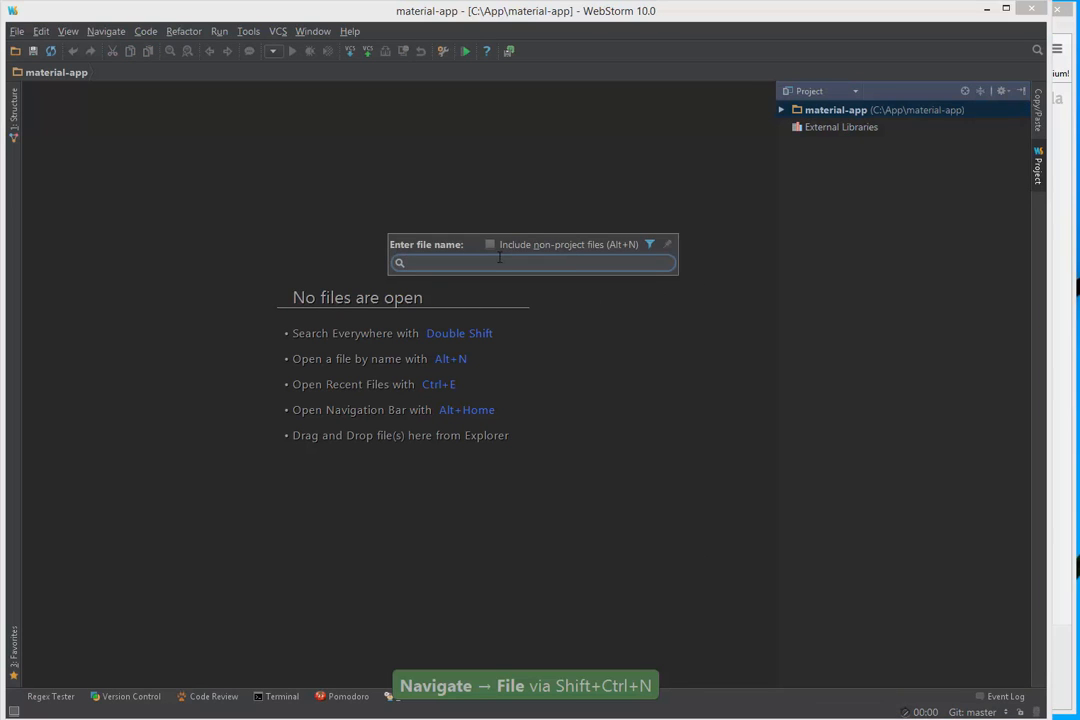
text(ind)
key(Return)
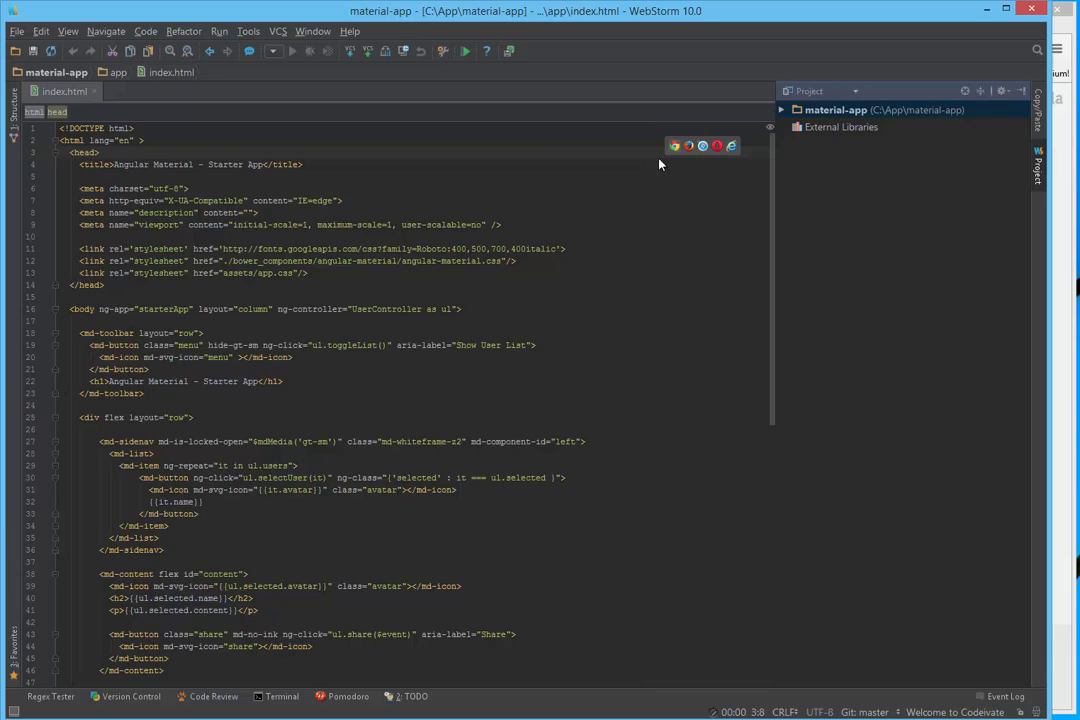
click(674, 146)
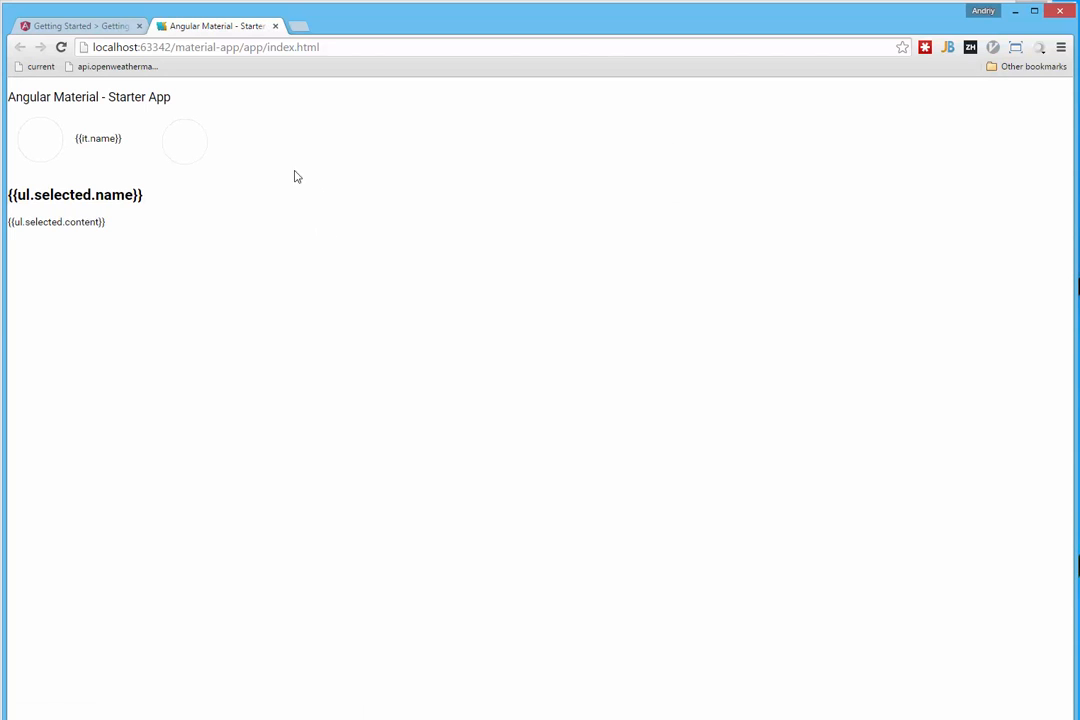
Run npm i --save-dev in the project terminal, then minimize WebStorm and Firefox to reach Chrome
click(1015, 11)
key(alt+F12)
text(nis)
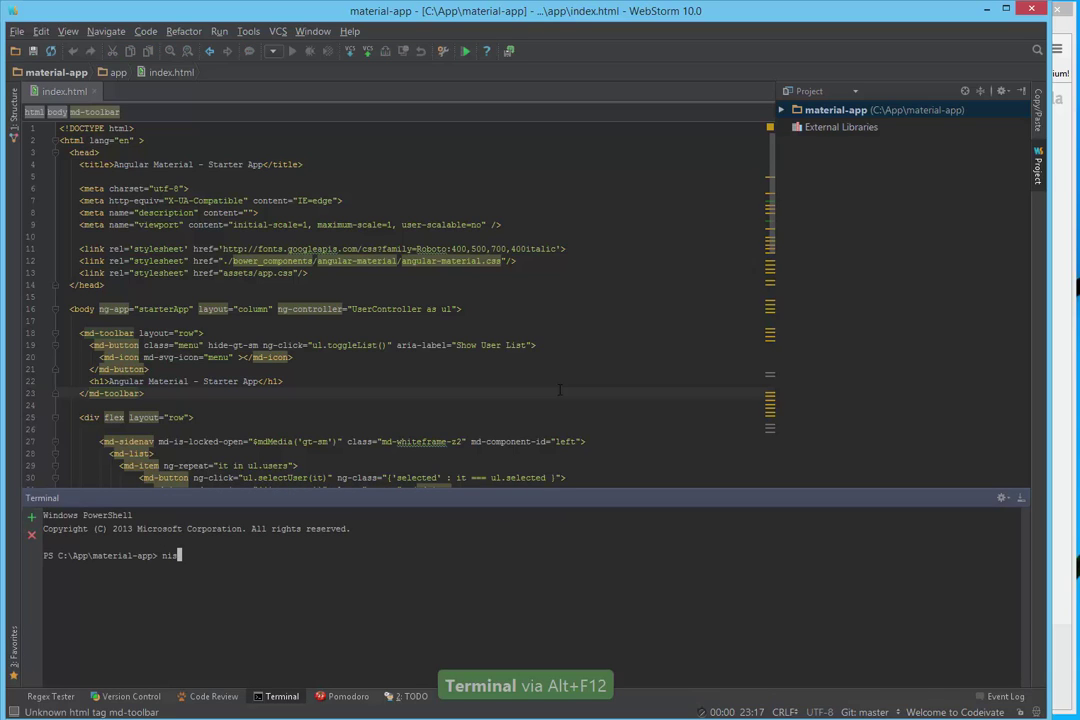
text(i --save-dev)
key(Return)
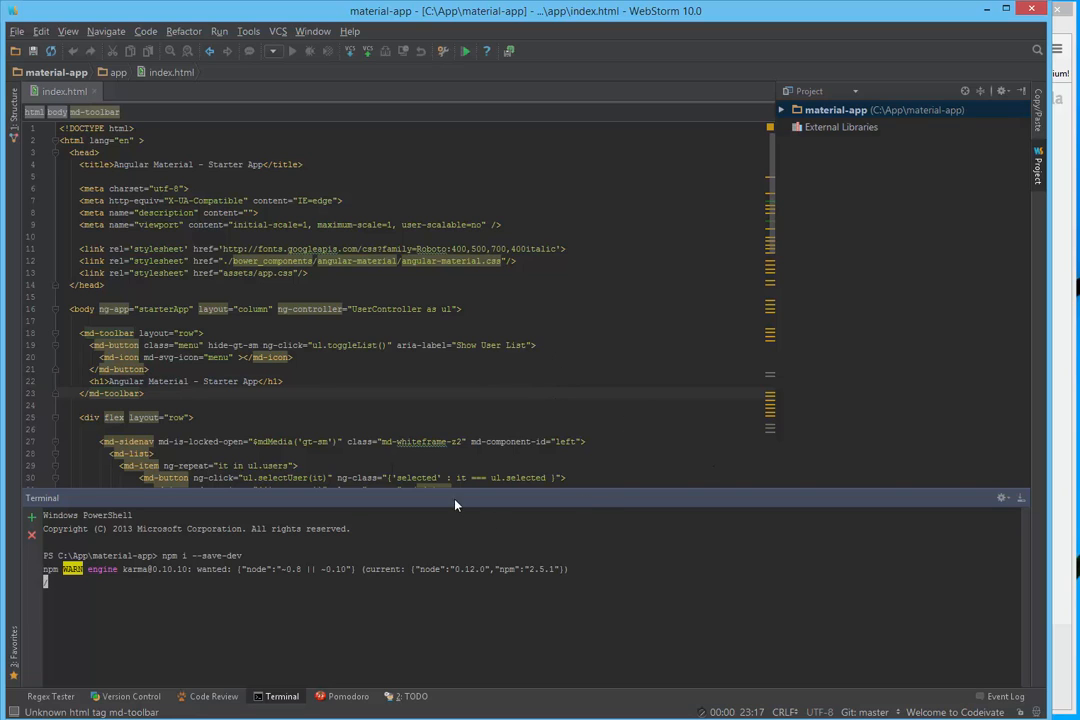
click(985, 10)
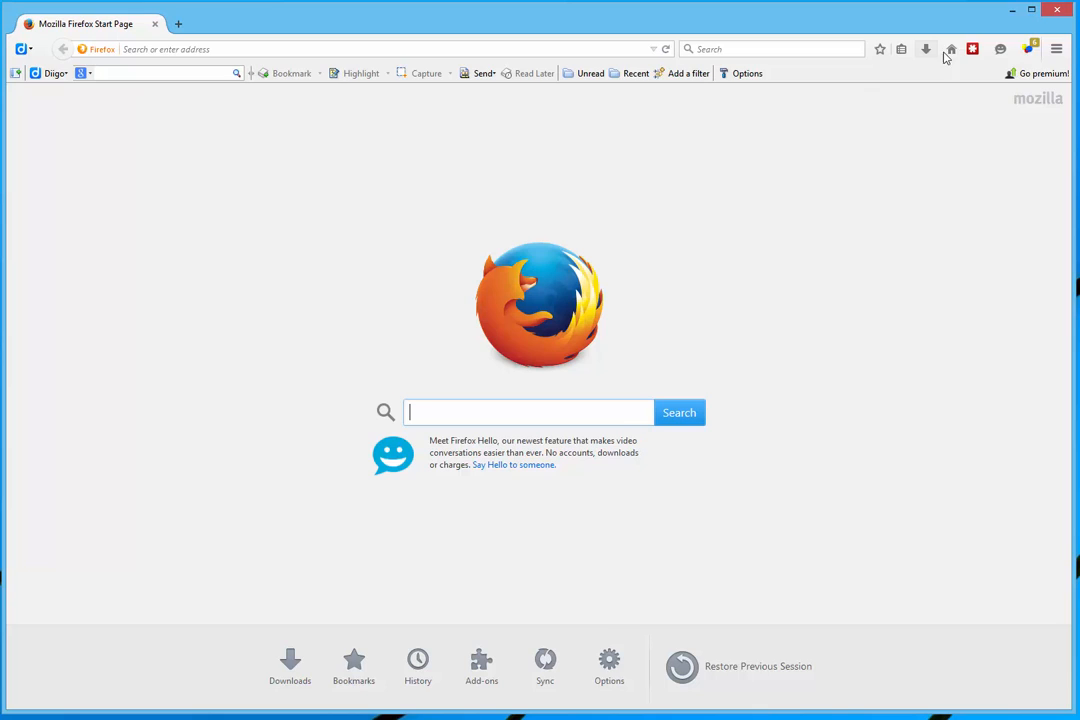
click(1013, 10)
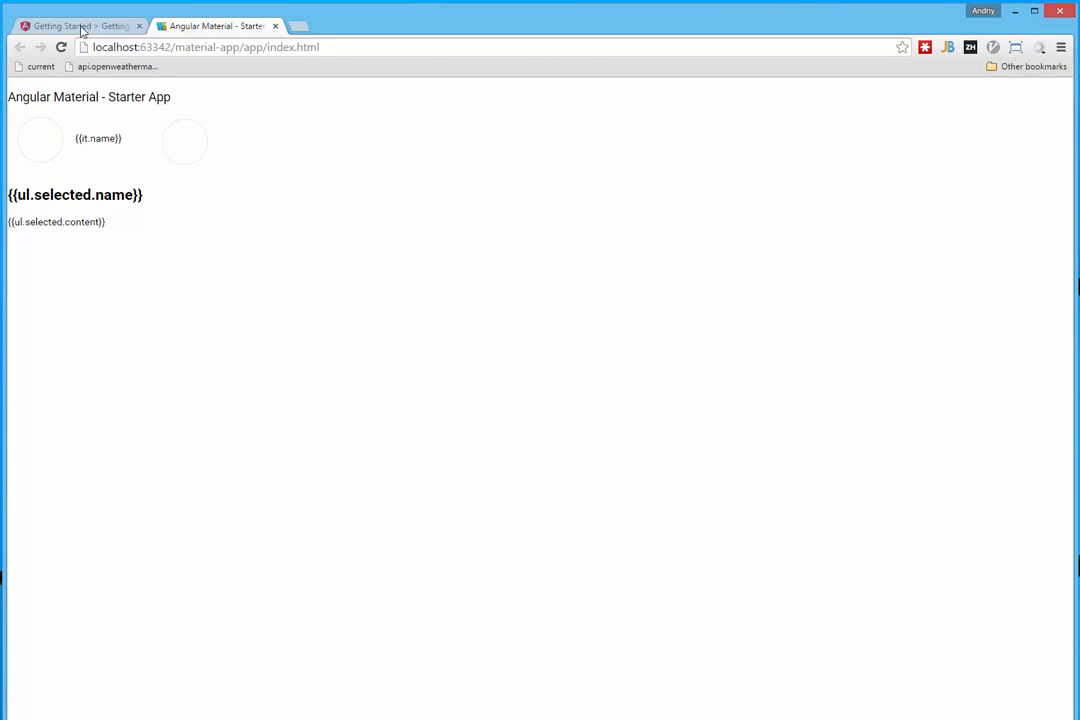
Navigate from the docs home through the Demos list to the Sidenav demo
click(83, 28)
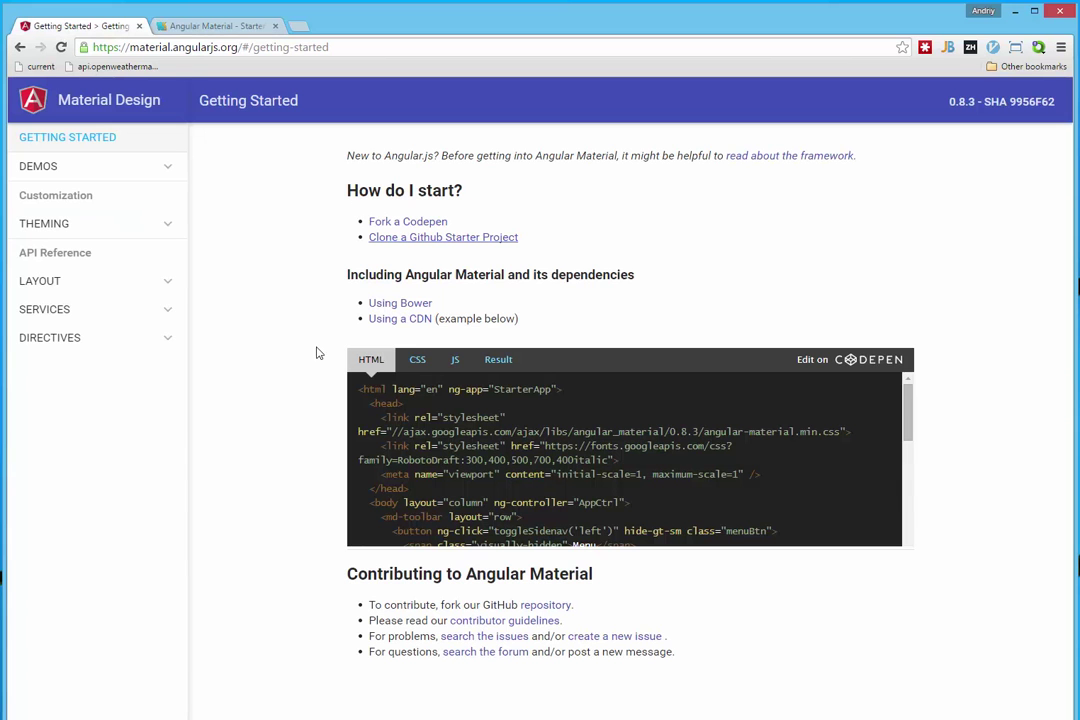
click(124, 96)
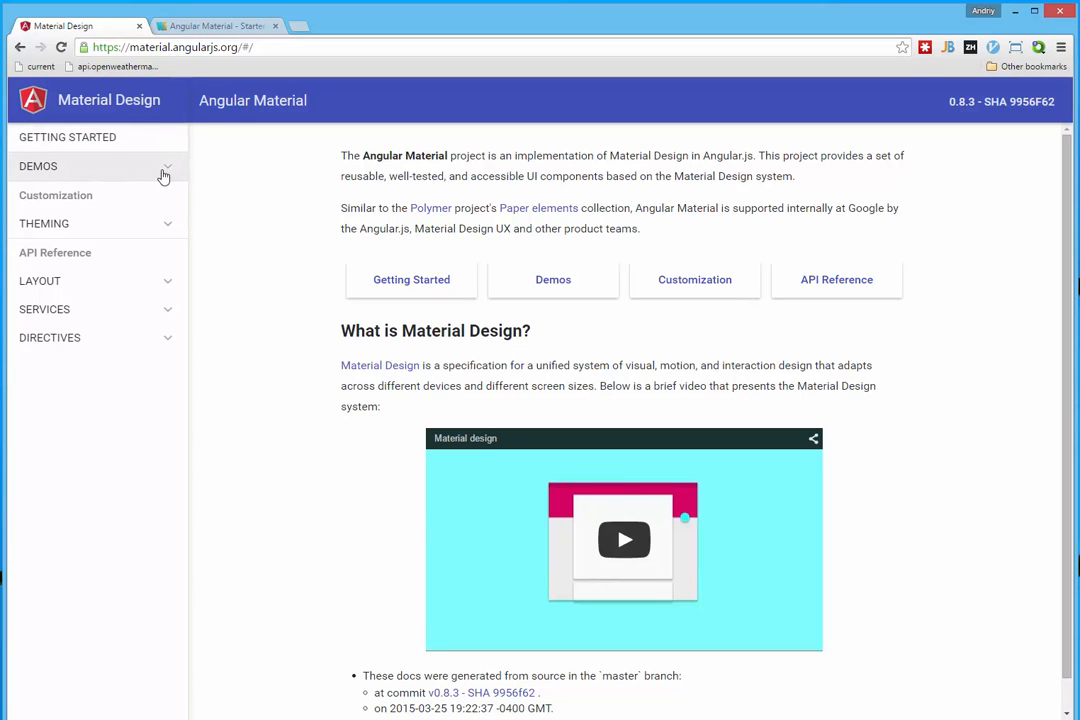
click(60, 166)
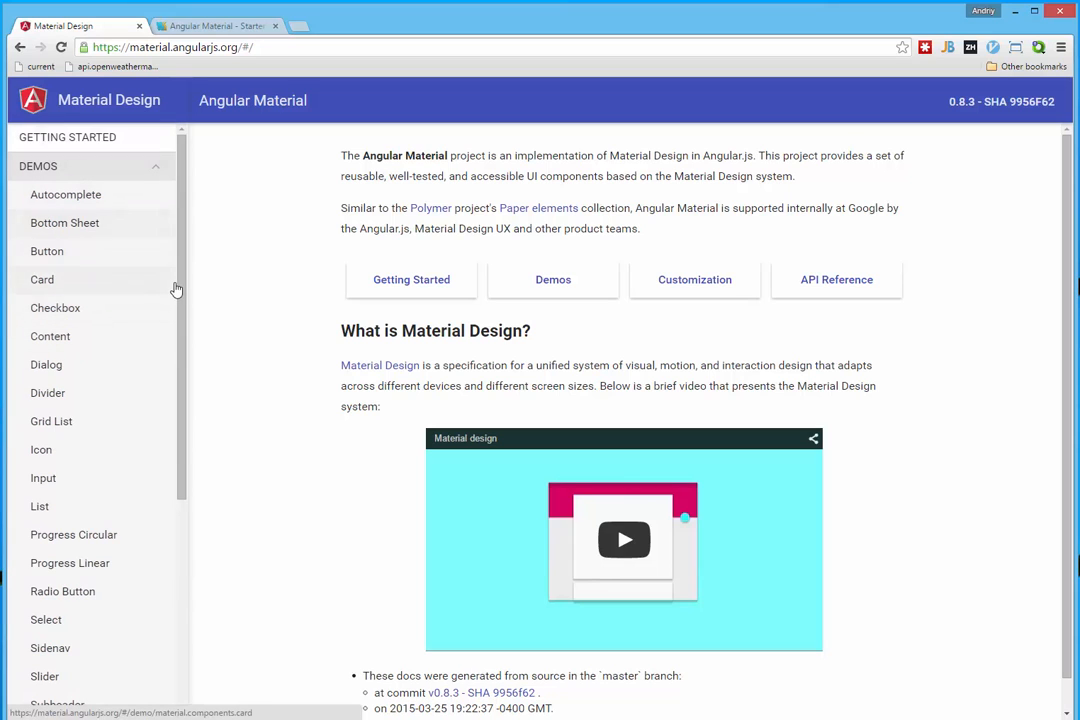
scroll(183, 385, down, 2)
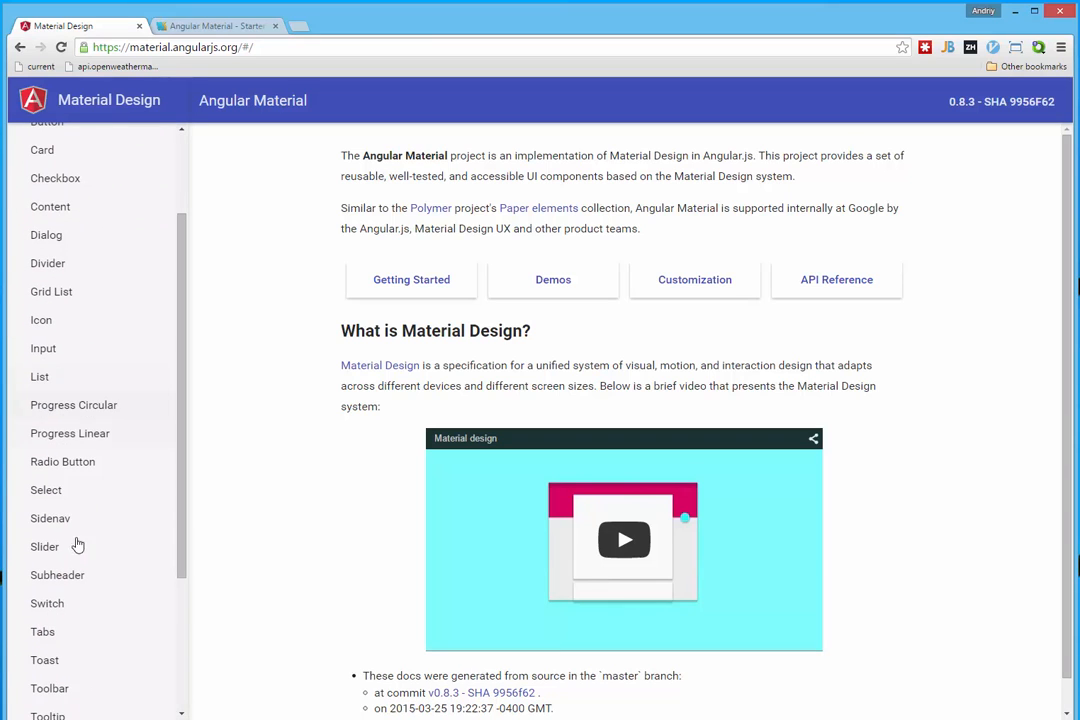
click(52, 528)
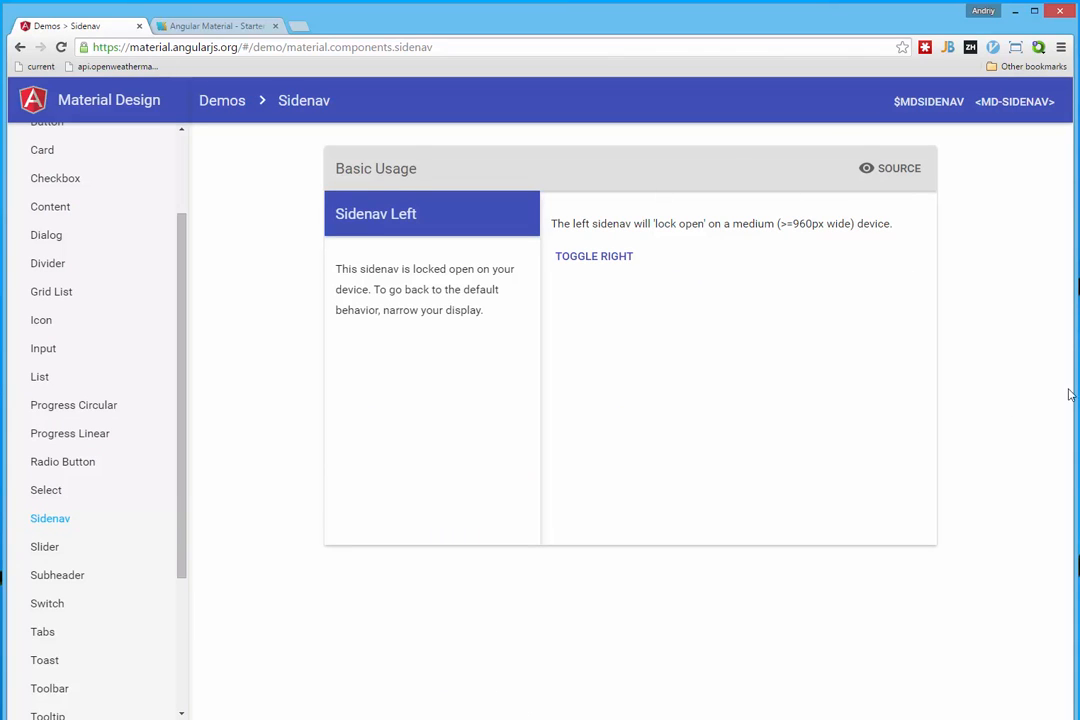
Narrow the browser and toggle the right and left sidenavs open and closed
drag(1070, 395, 598, 401)
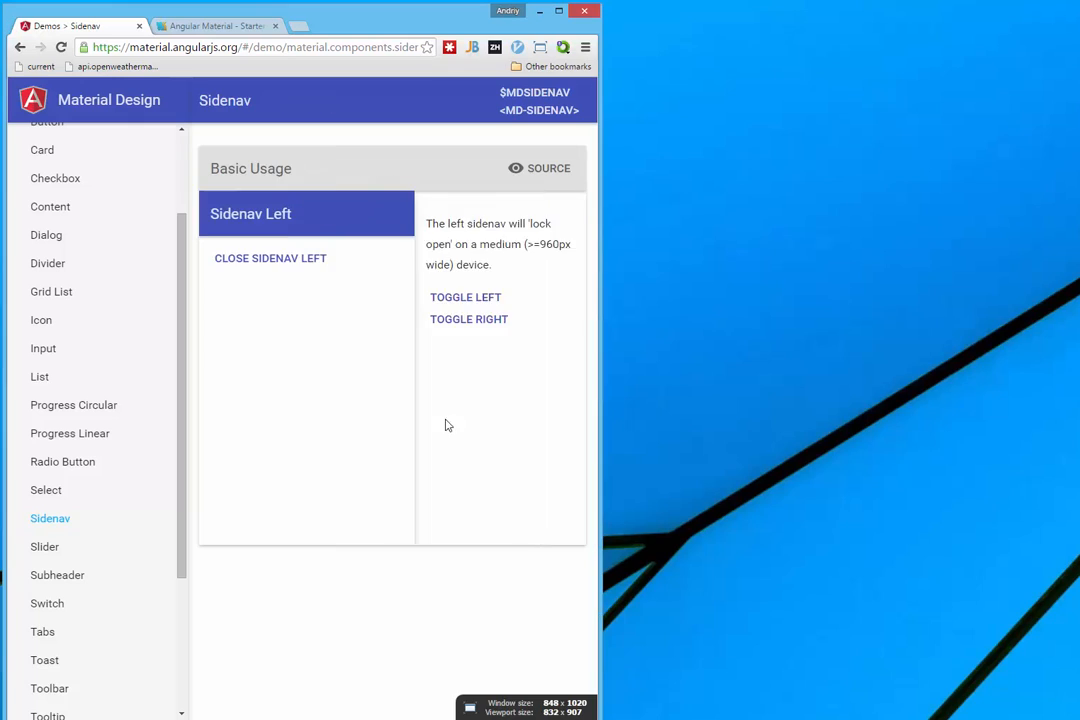
click(275, 289)
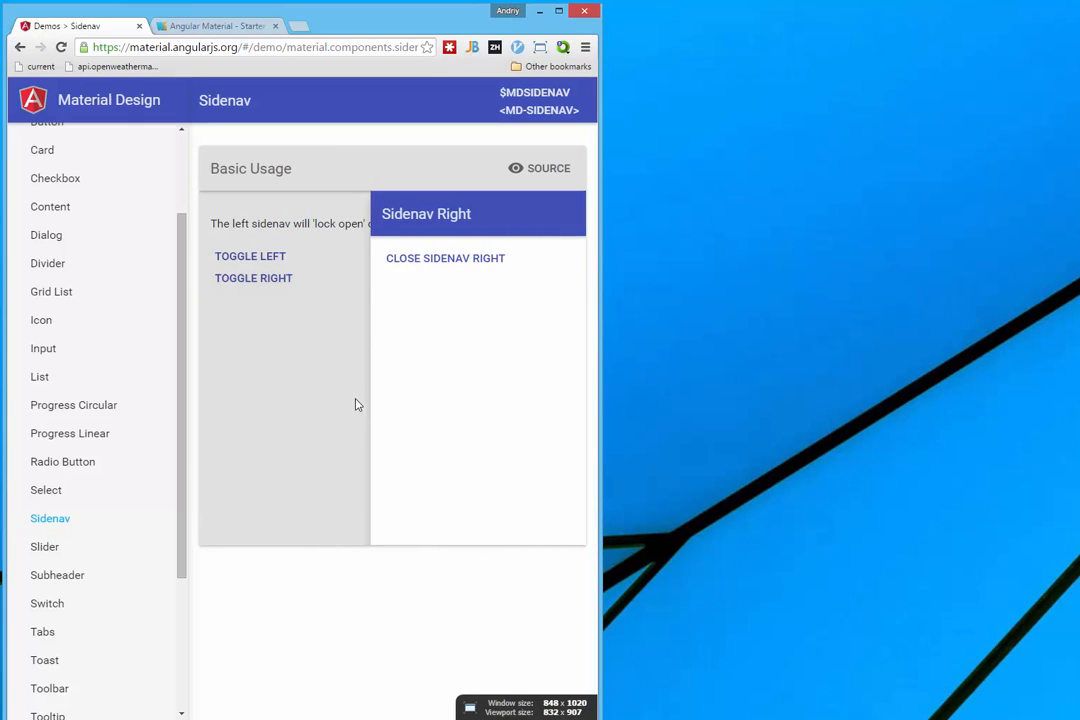
click(305, 298)
click(262, 257)
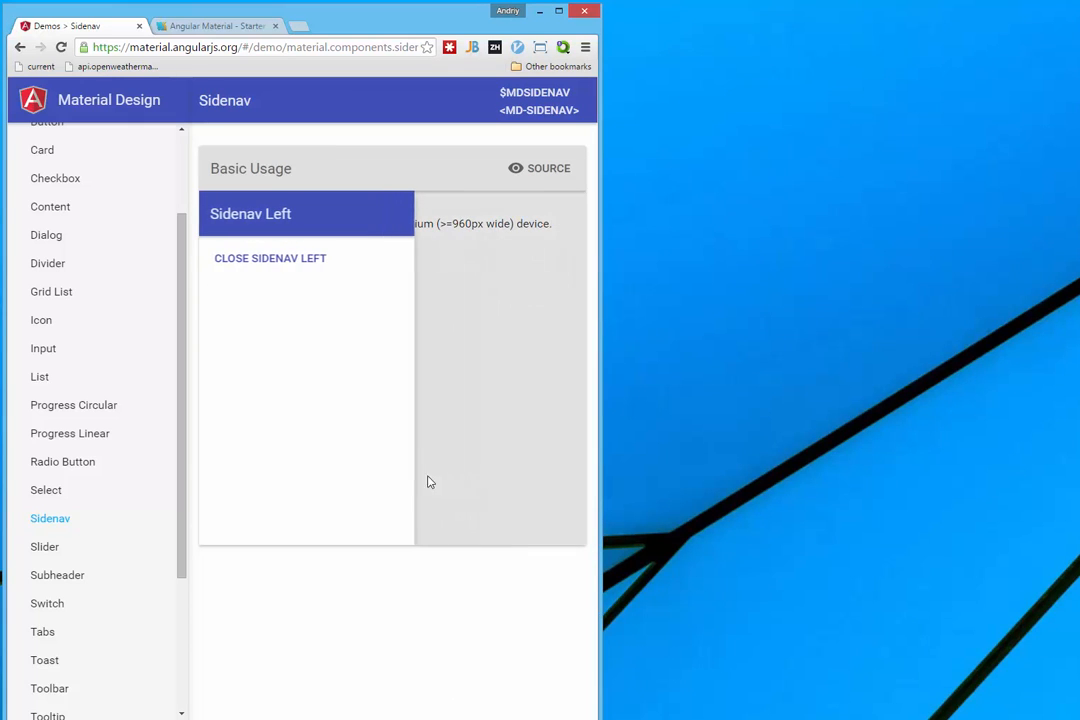
click(432, 468)
Show the demo's source, maximize the browser, view the JS source, then hide the code
click(550, 172)
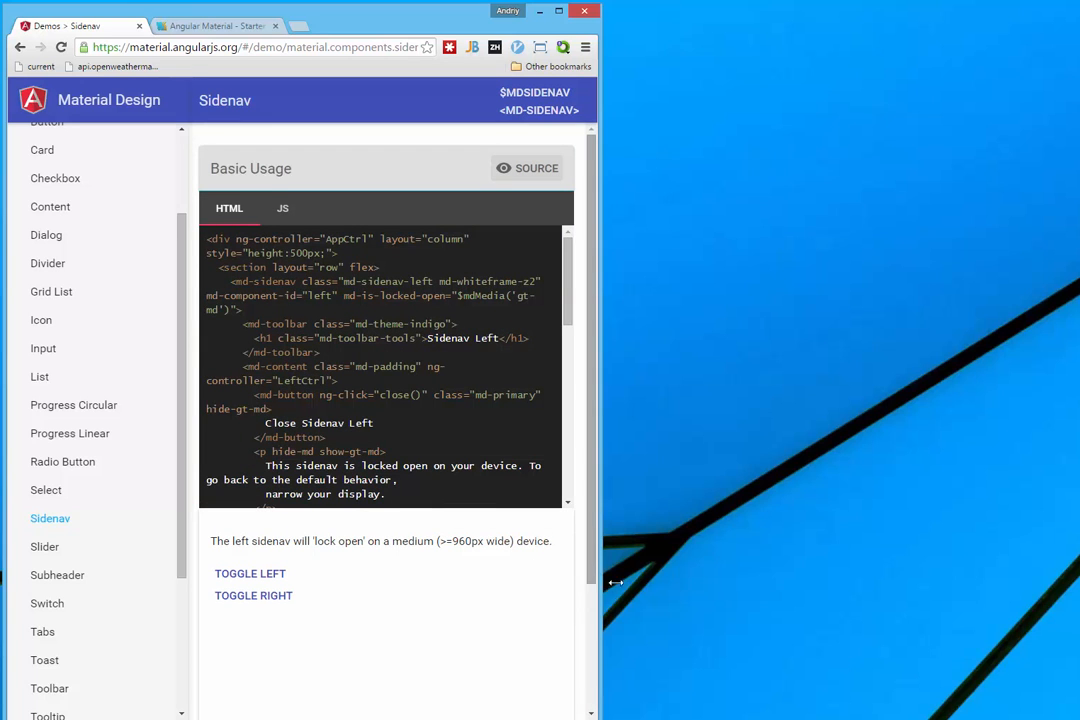
key(super+Up)
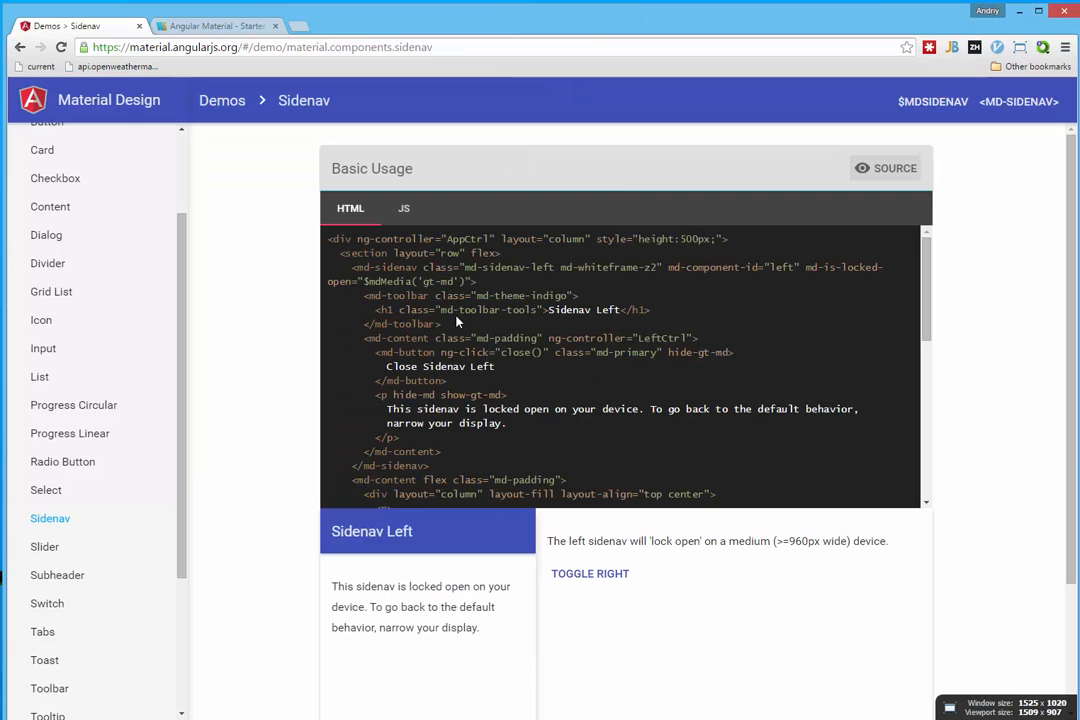
click(402, 209)
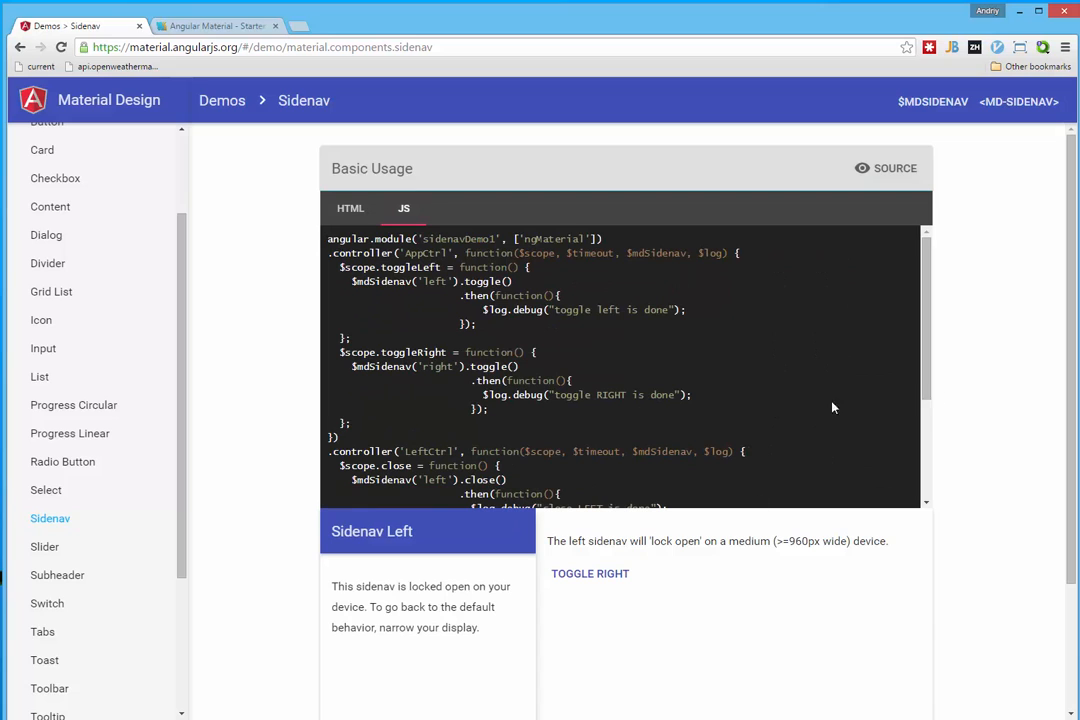
click(914, 178)
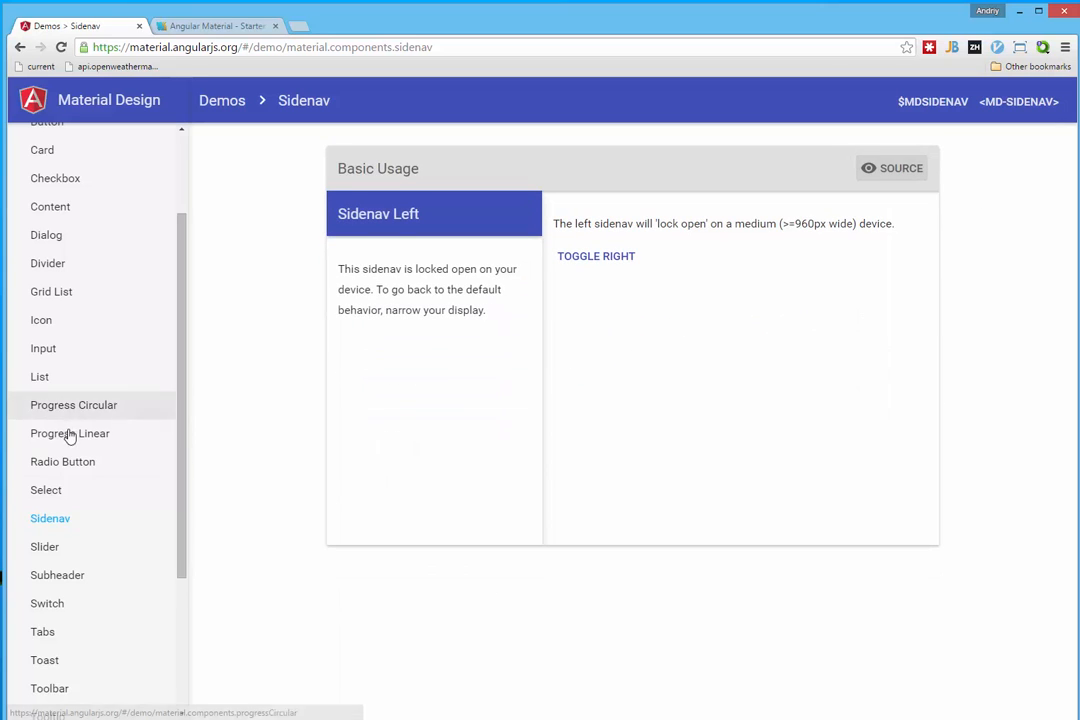
Explore the List demo's CSS and try the Checkbox demo's md-warn, disabled and No Ink boxes
click(69, 385)
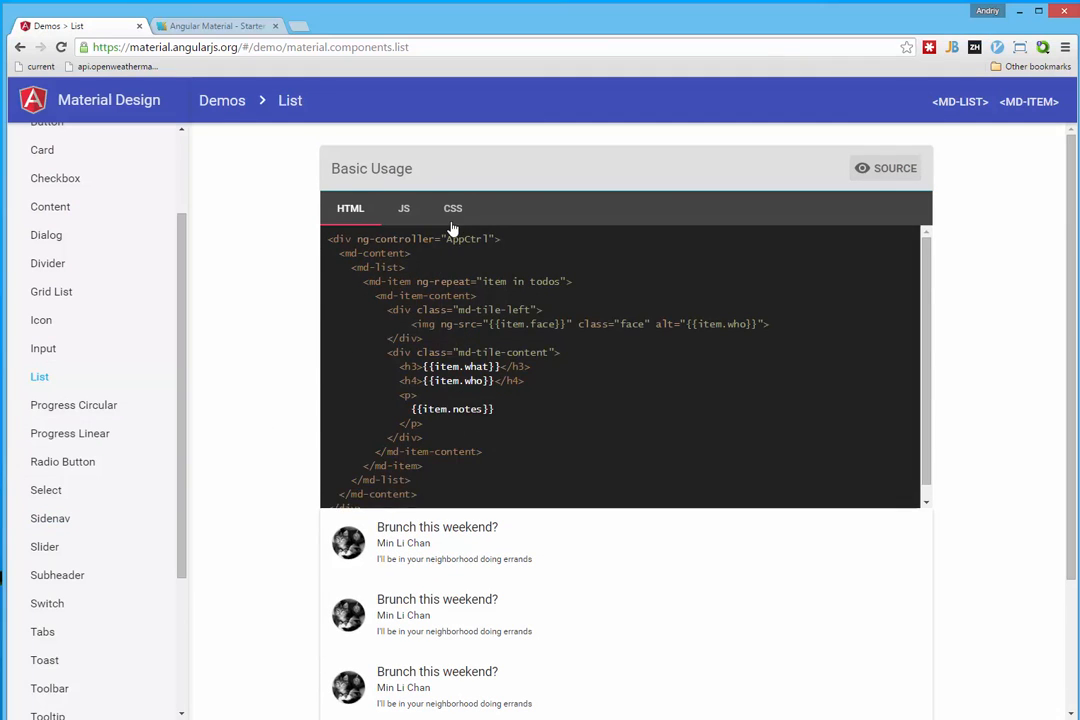
click(452, 208)
click(873, 172)
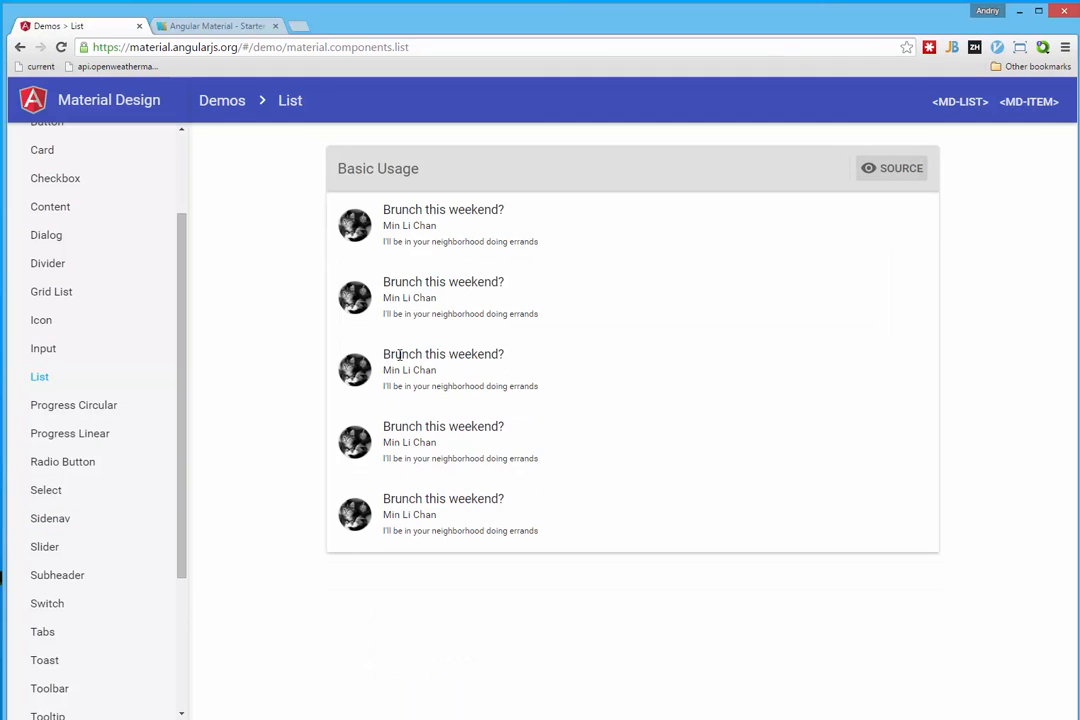
click(55, 178)
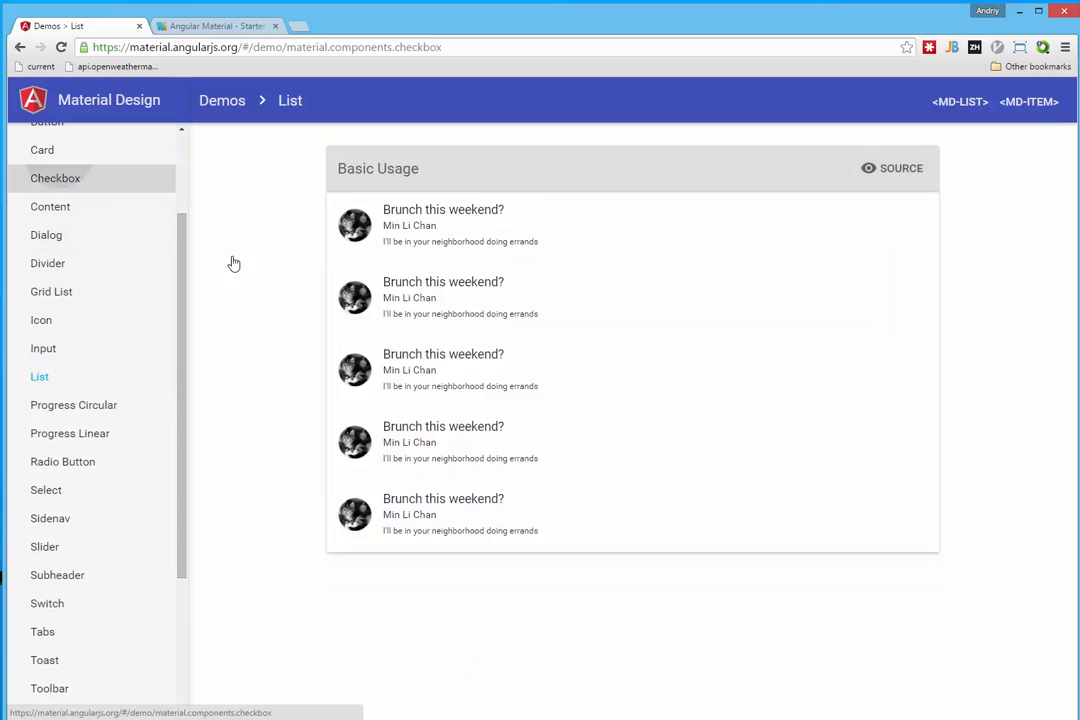
click(343, 239)
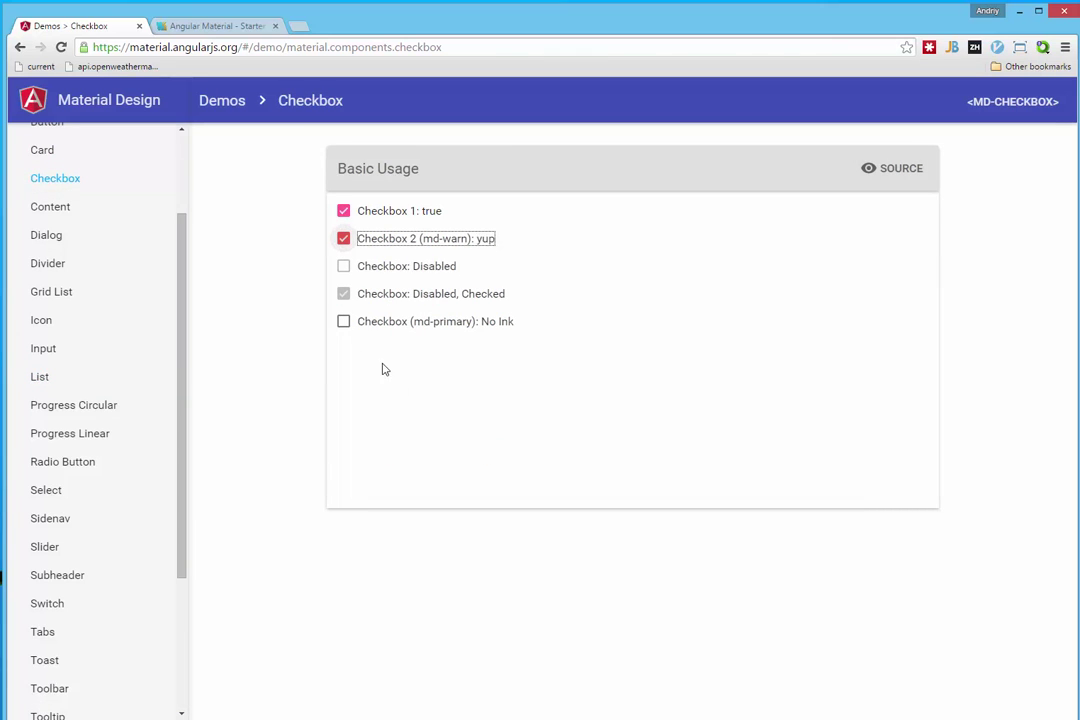
click(342, 268)
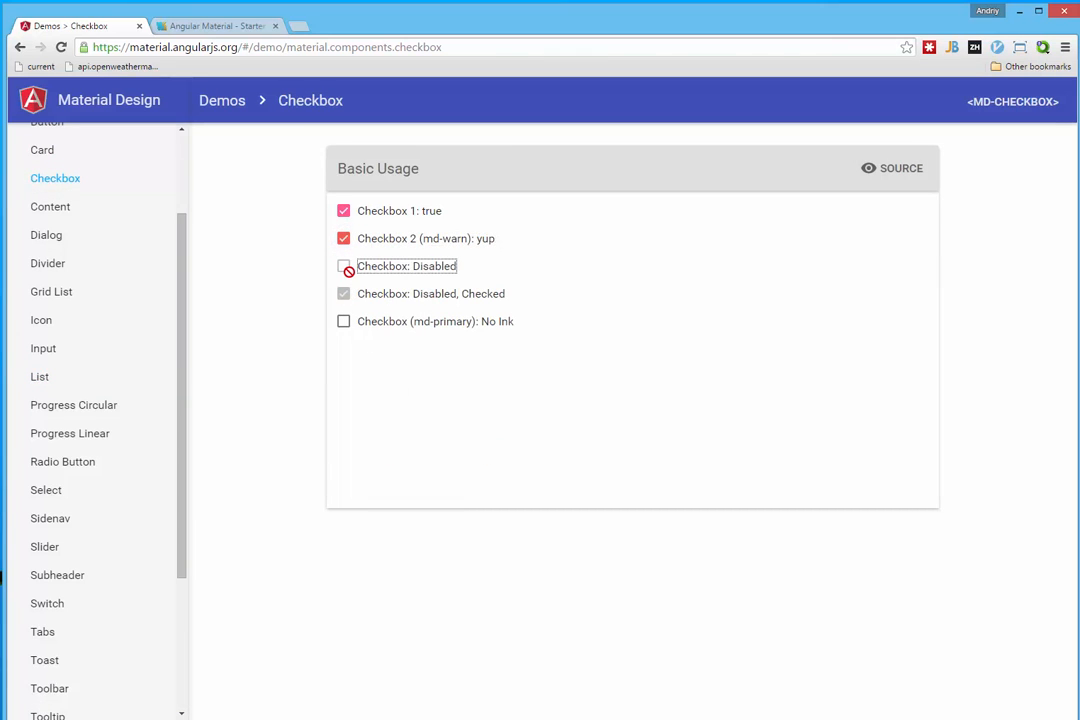
click(344, 322)
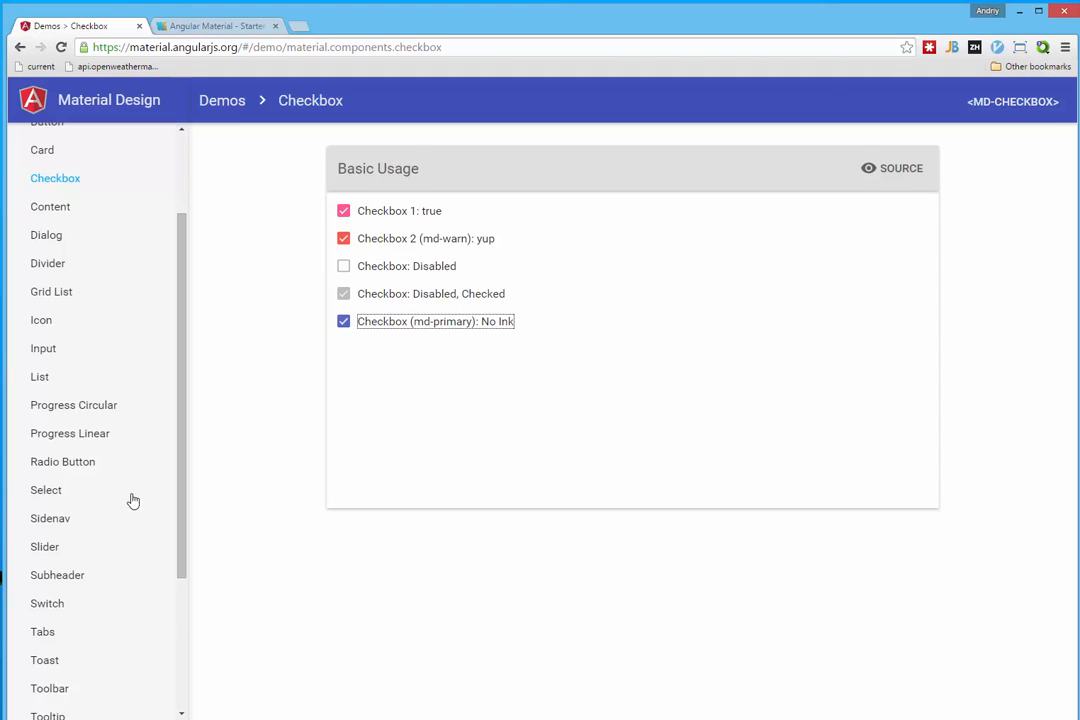
Play with the Dynamic Tabs demo, removing tab THREE, and test it at phone width and back
click(43, 634)
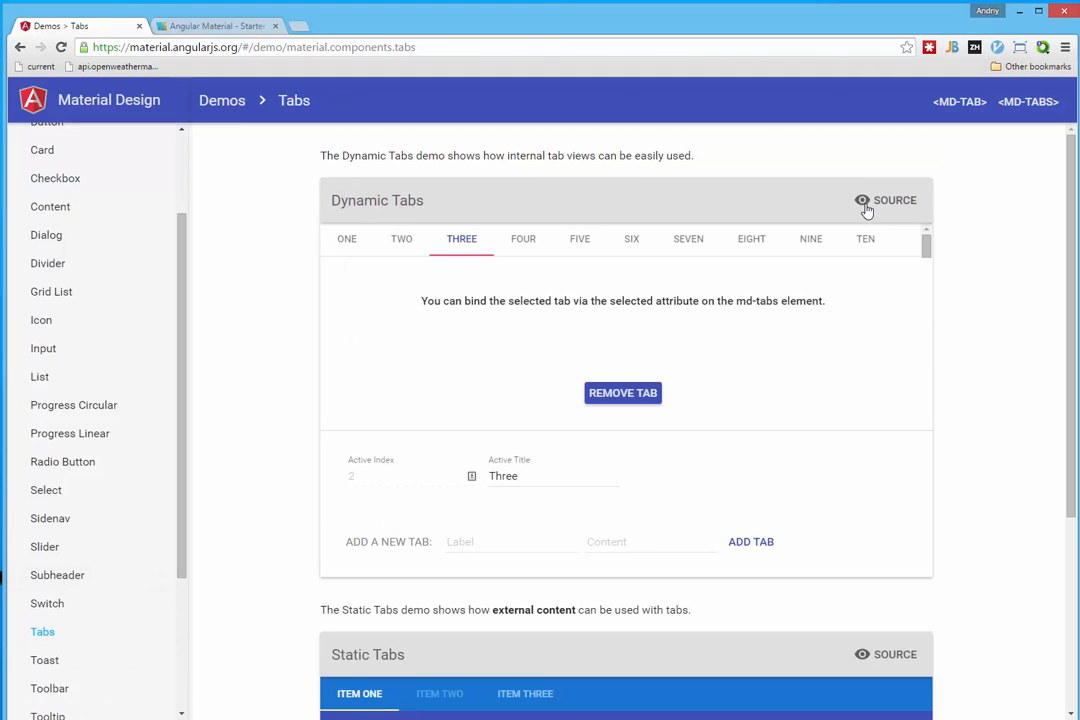
click(867, 205)
click(895, 205)
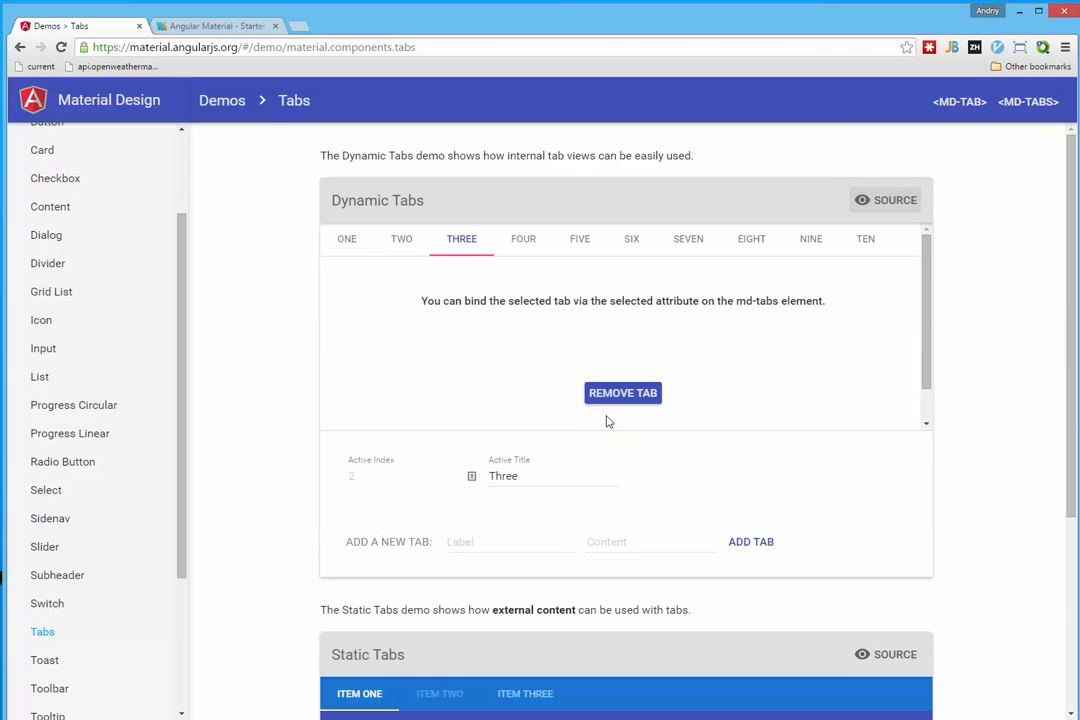
click(612, 393)
click(459, 240)
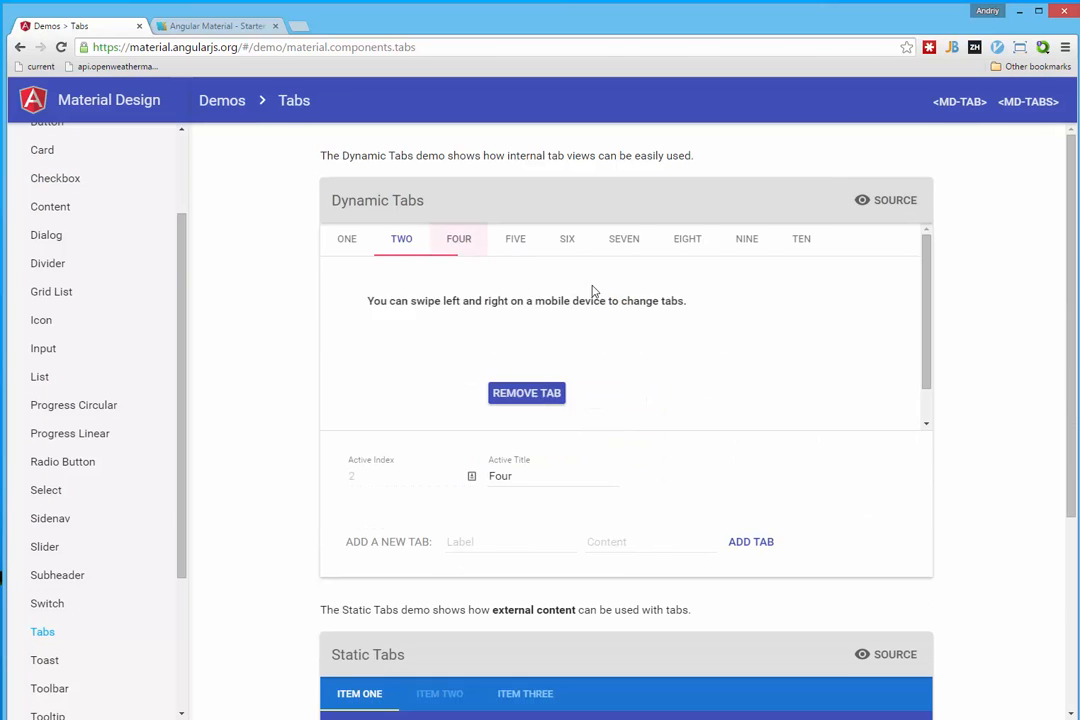
click(568, 245)
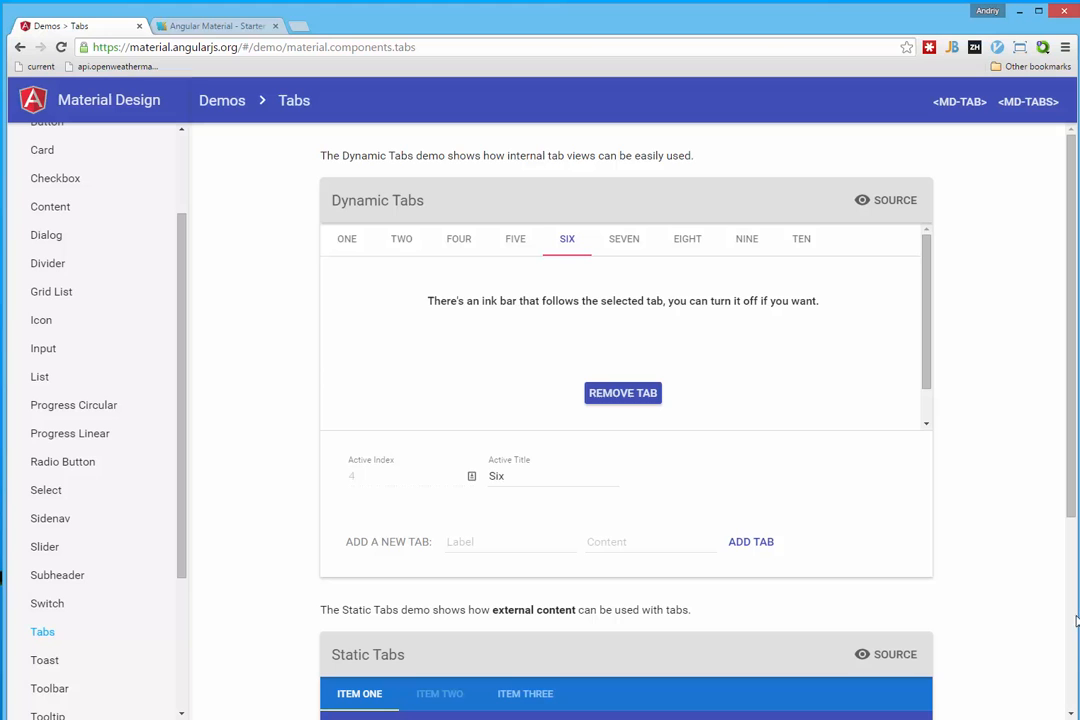
drag(1074, 616, 392, 520)
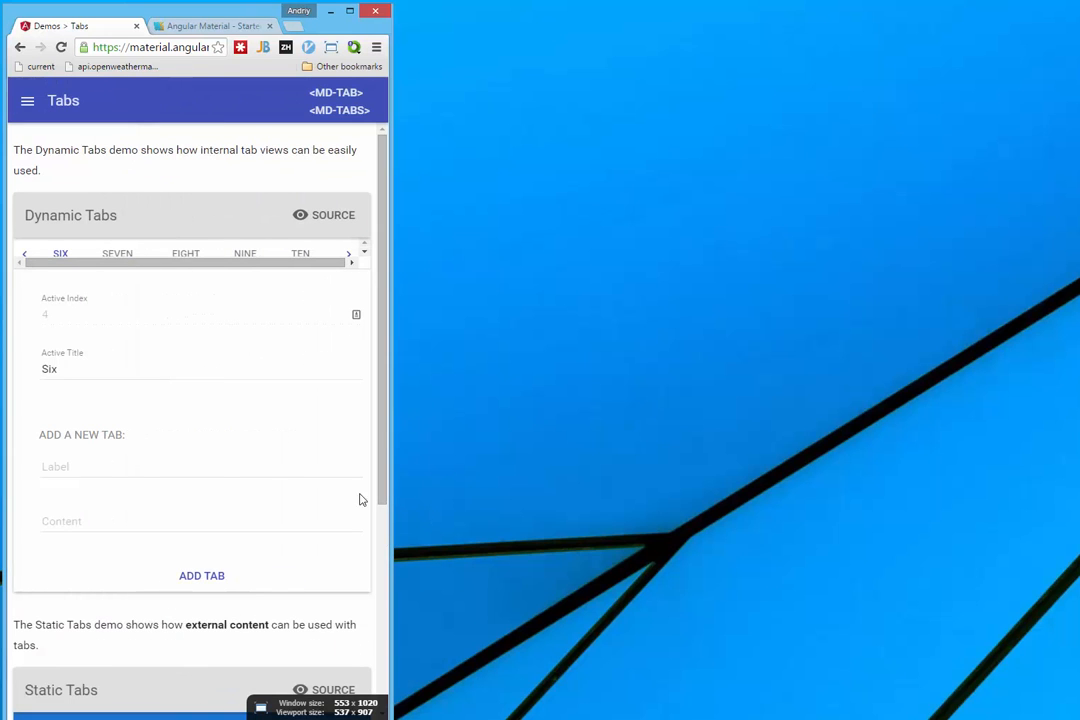
scroll(296, 525, down, 3)
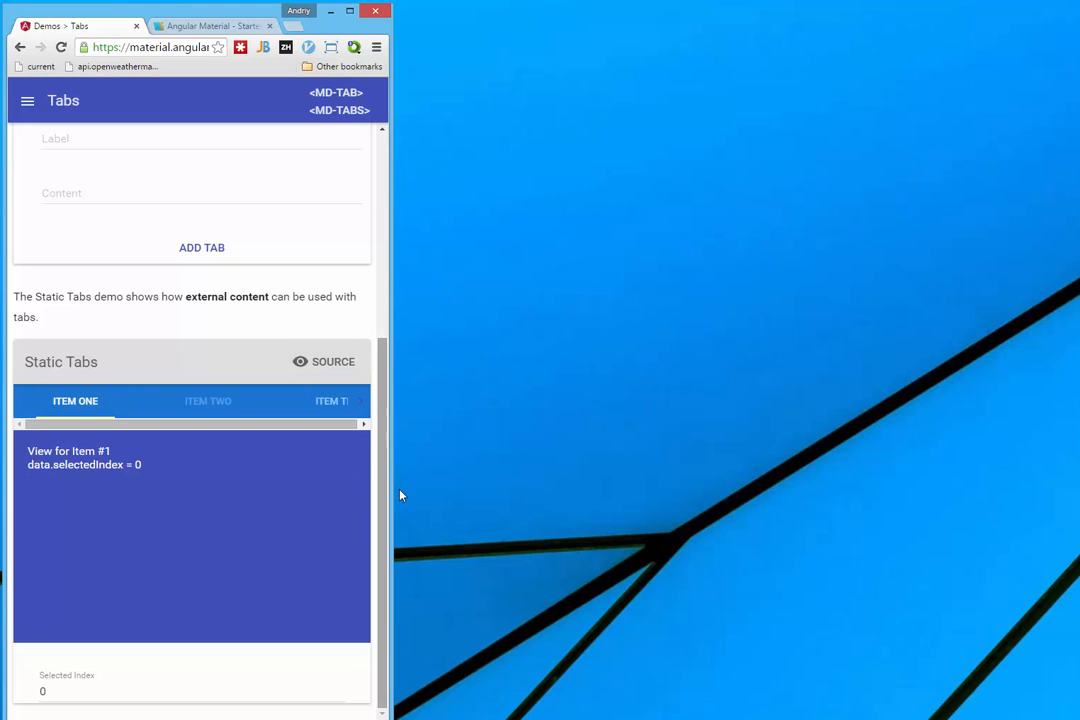
drag(388, 487, 1046, 500)
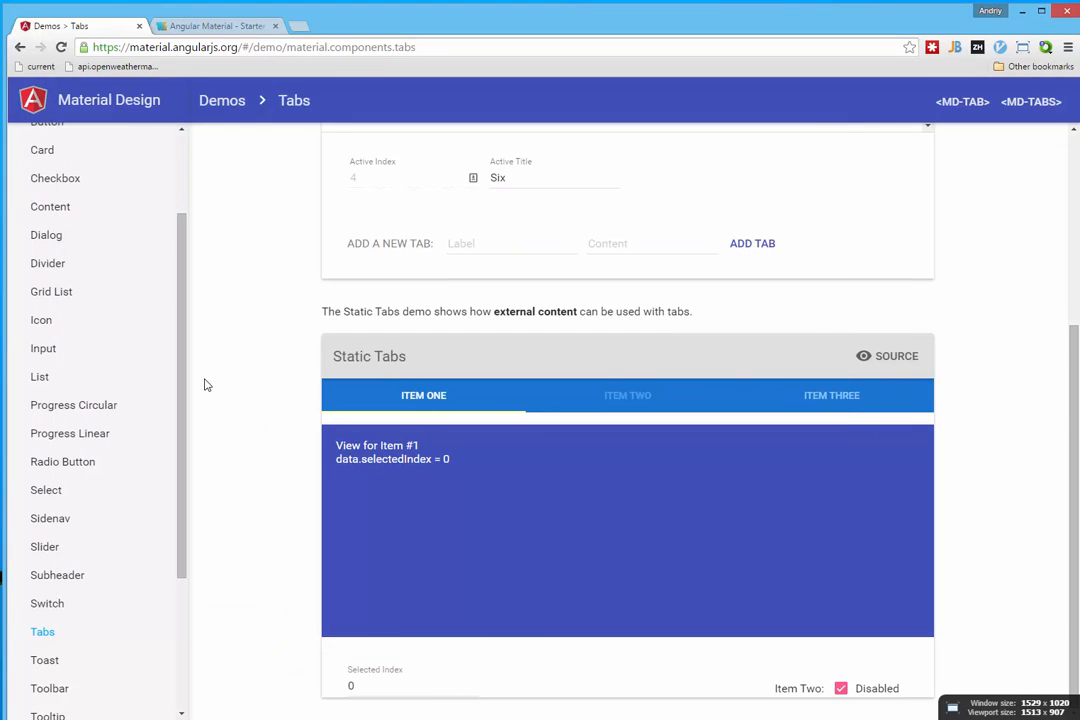
scroll(148, 304, up, 2)
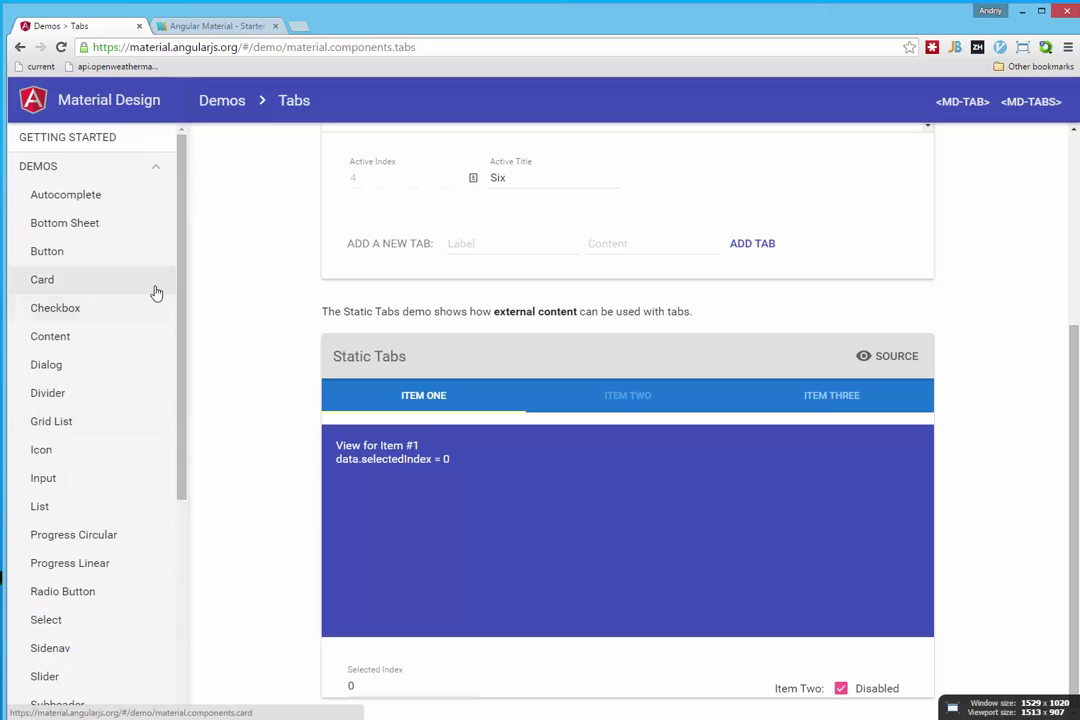
Review the md-input and md-sidenav directive docs and the $mdSidenav service docs
click(65, 172)
click(67, 340)
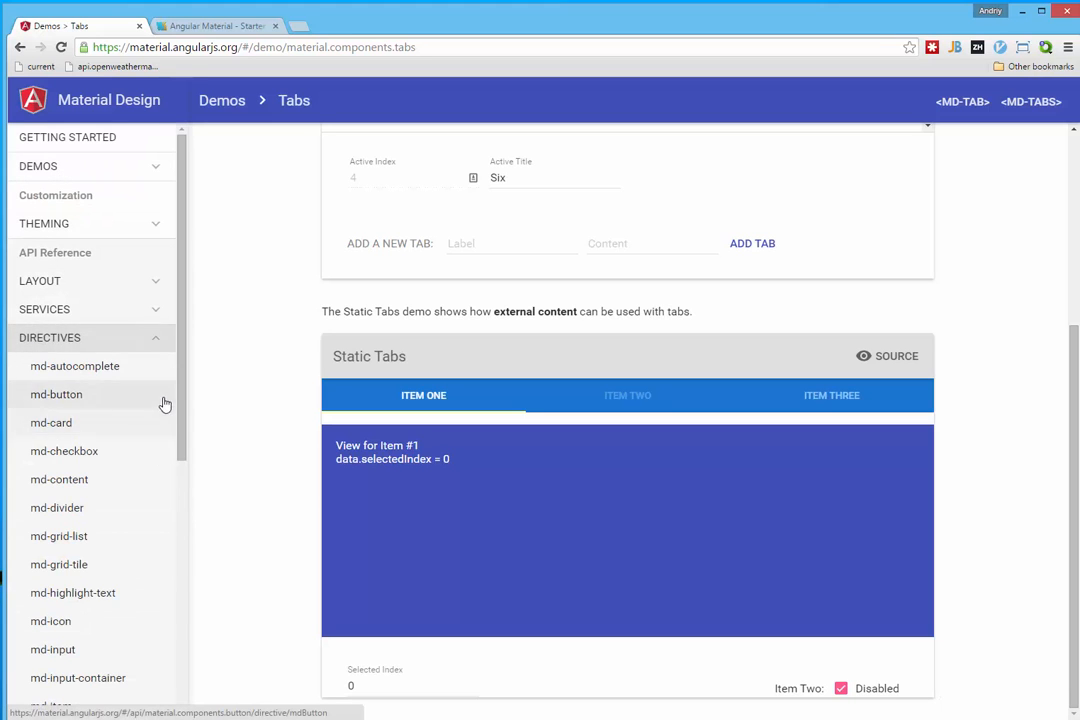
scroll(165, 410, down, 2)
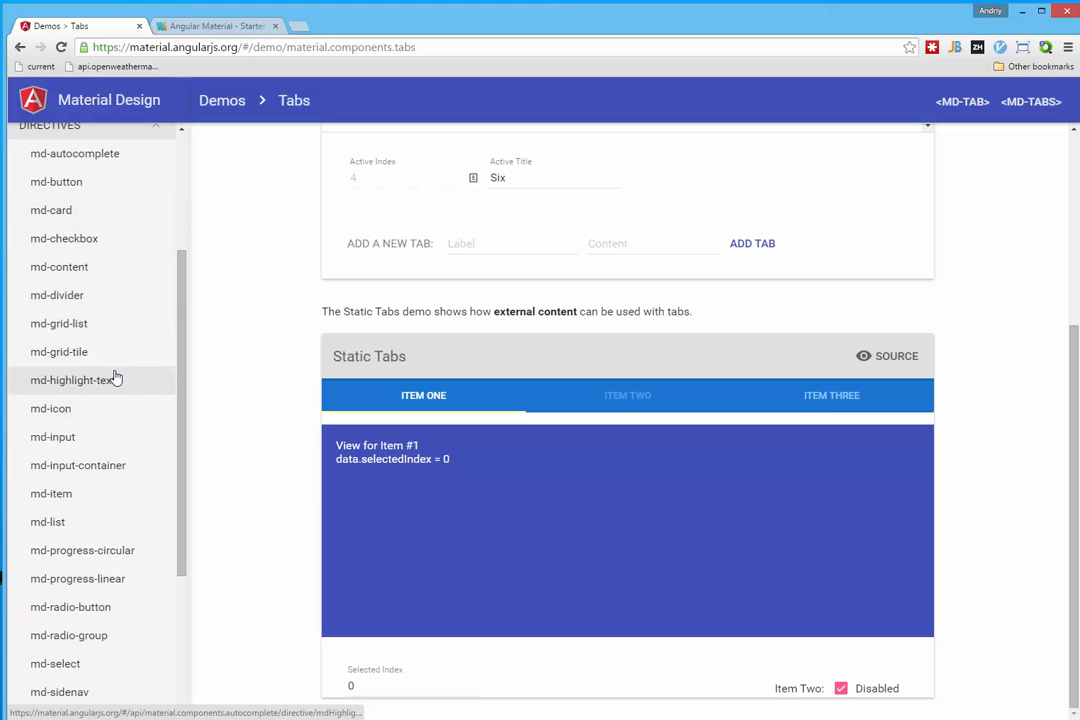
click(80, 440)
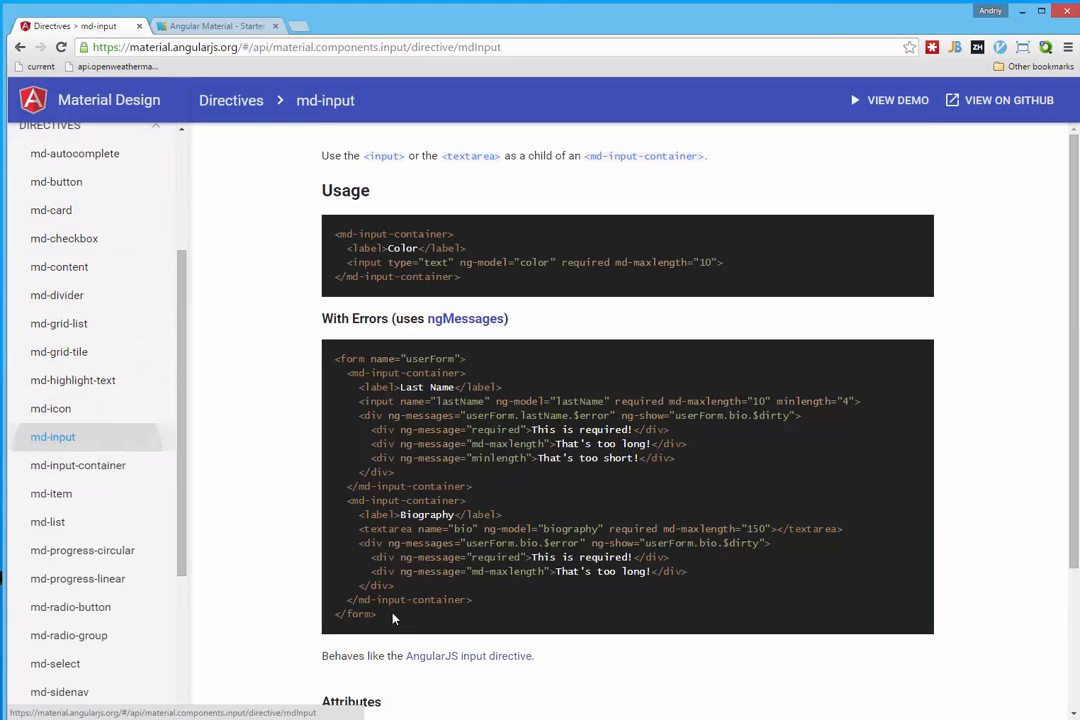
scroll(84, 550, down, 2)
scroll(150, 525, down, 1)
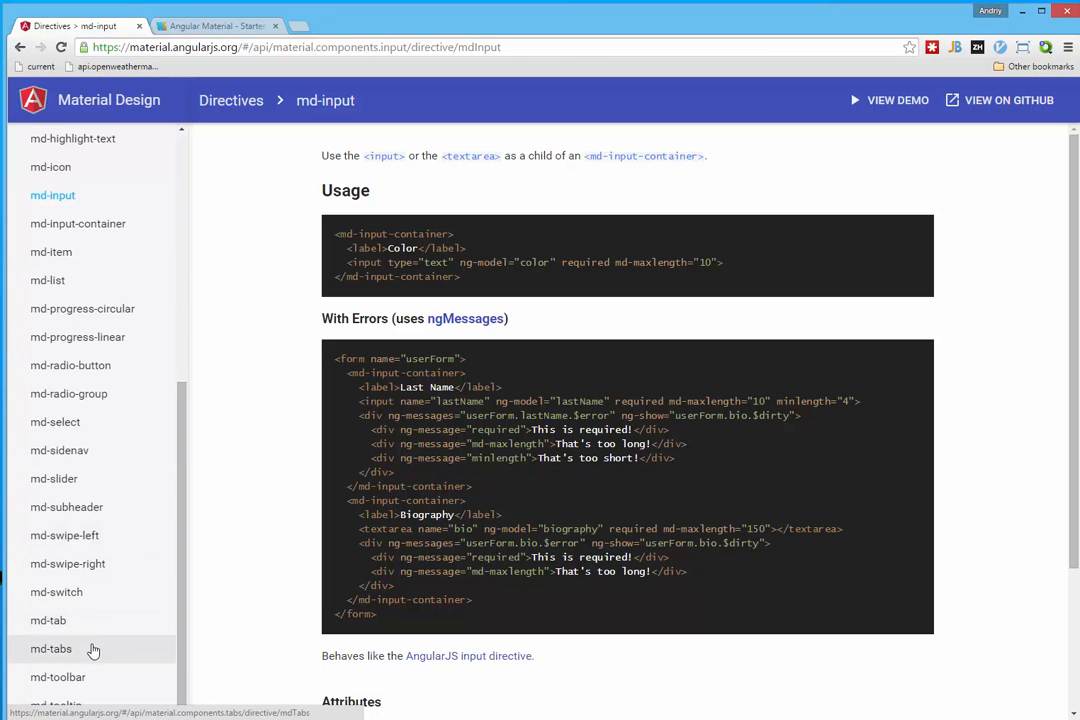
scroll(212, 665, down, 2)
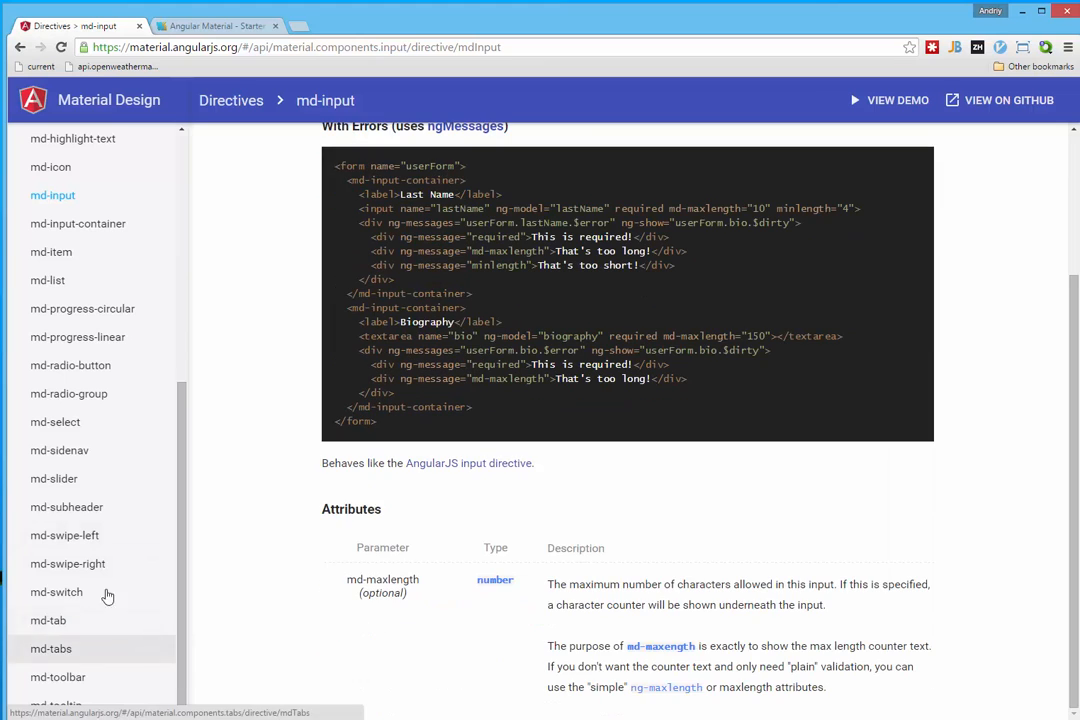
click(65, 455)
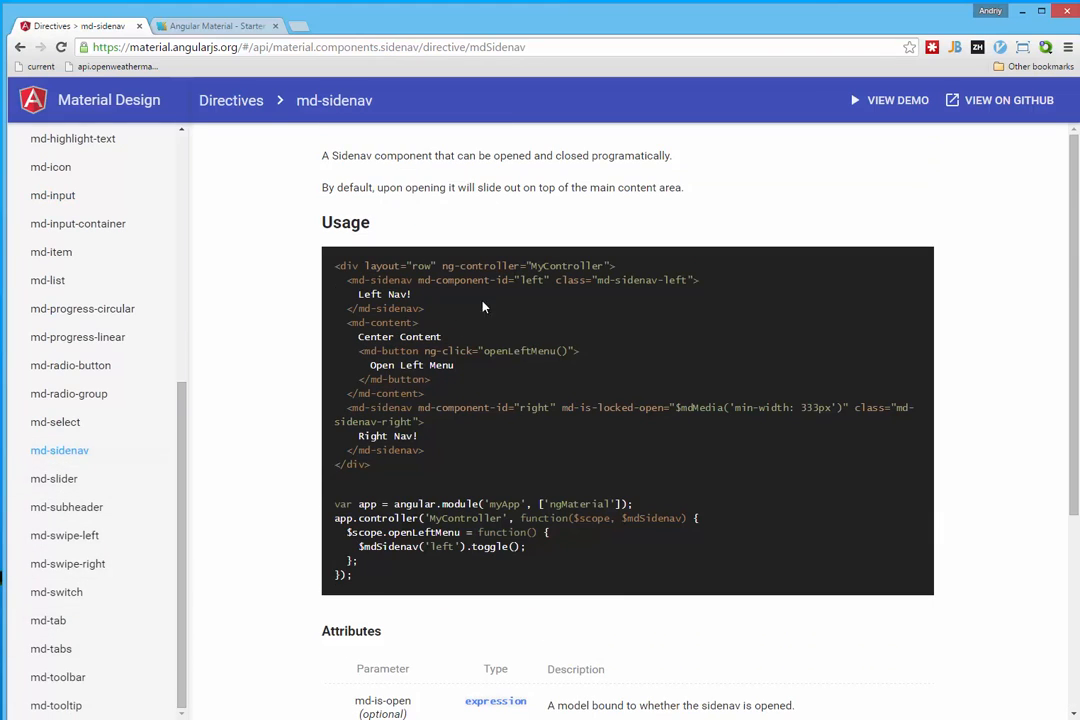
scroll(475, 344, down, 3)
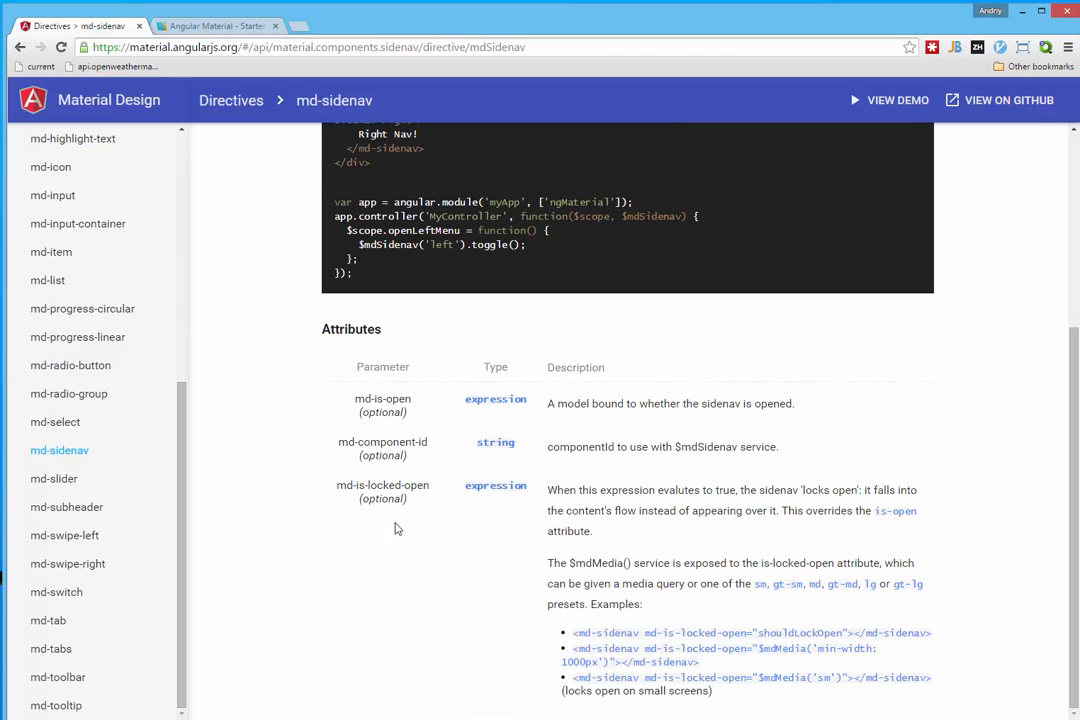
scroll(155, 450, up, 3)
scroll(158, 360, up, 2)
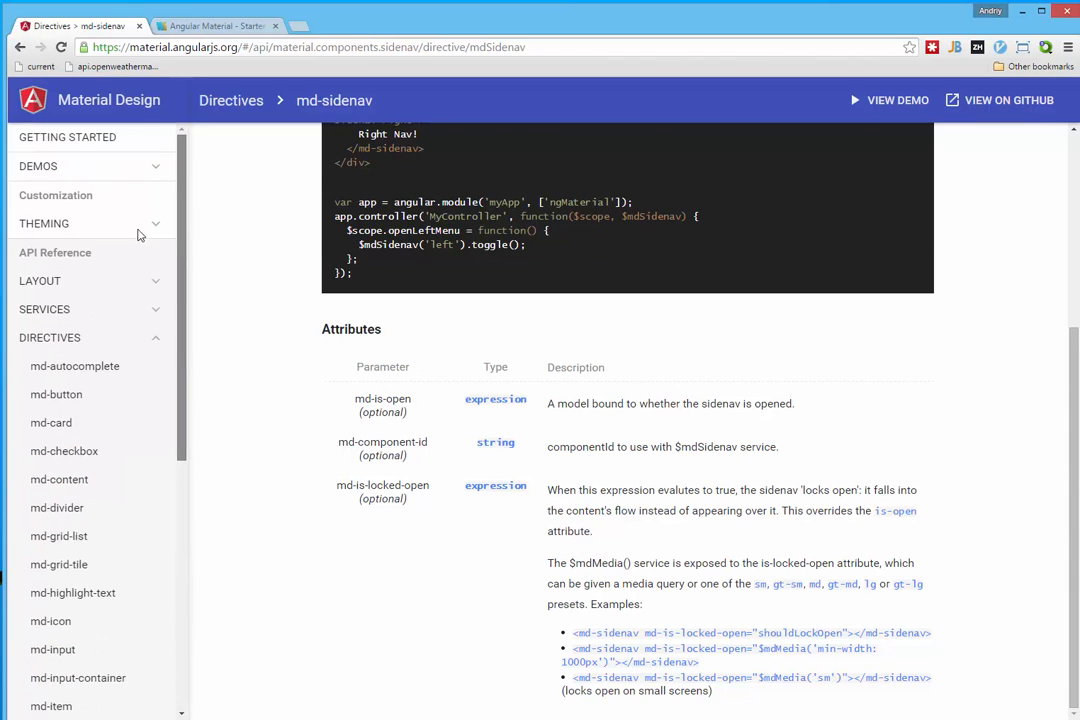
click(150, 342)
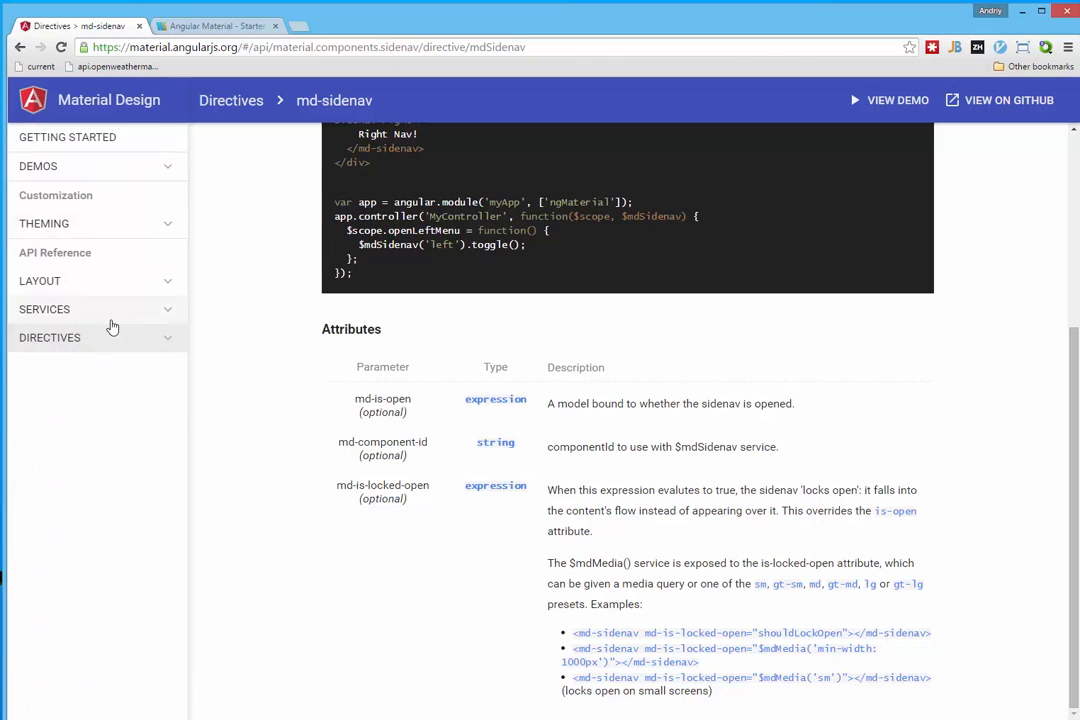
click(110, 309)
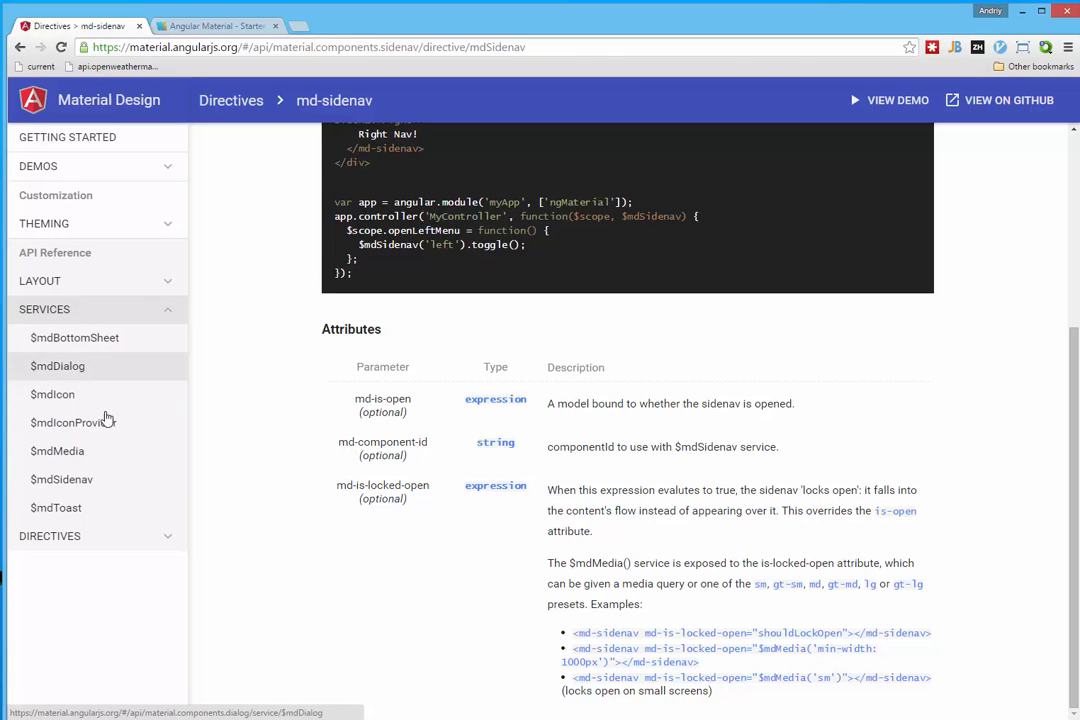
click(90, 484)
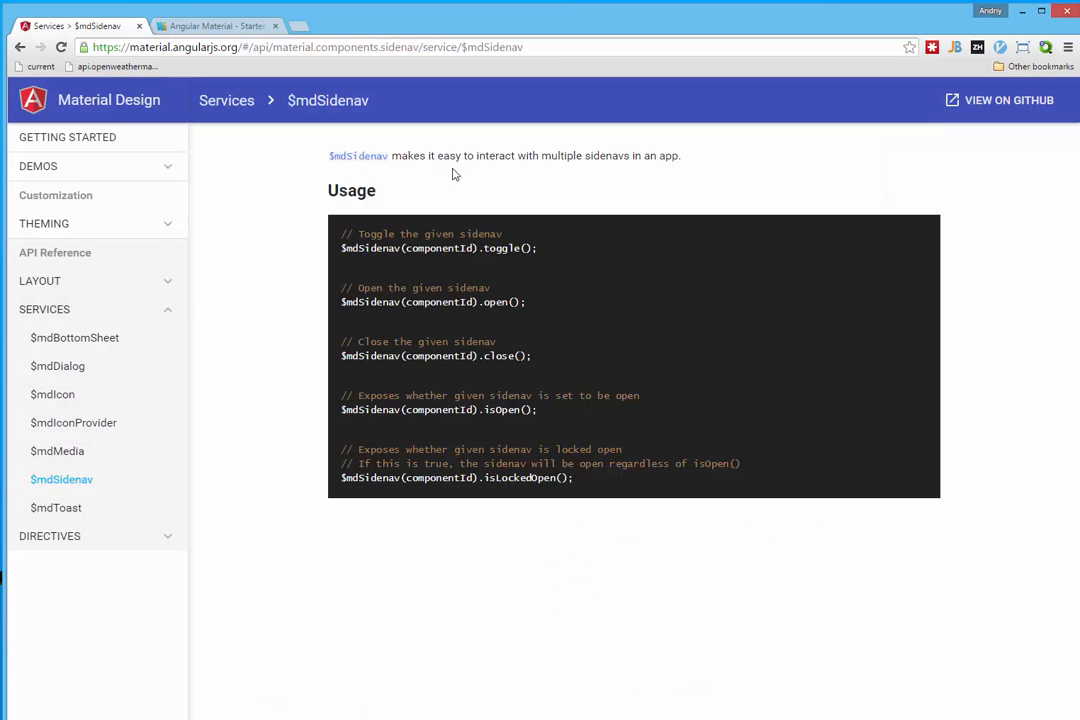
click(95, 284)
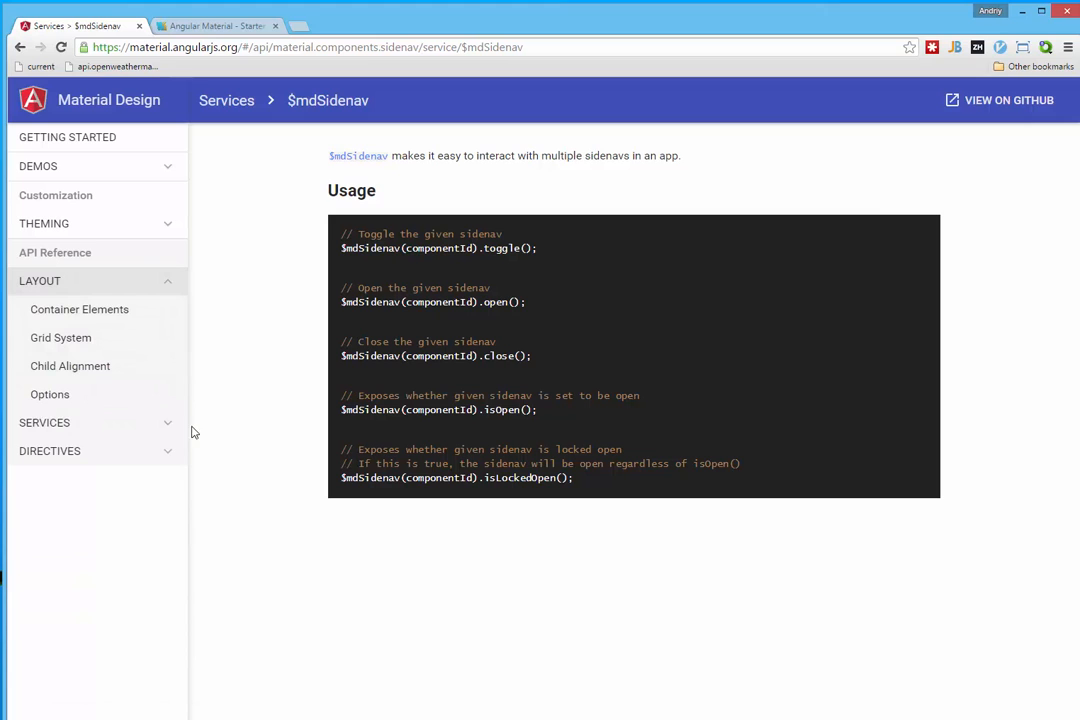
Minimize Chrome and switch back to WebStorm with index.html focused
click(1022, 11)
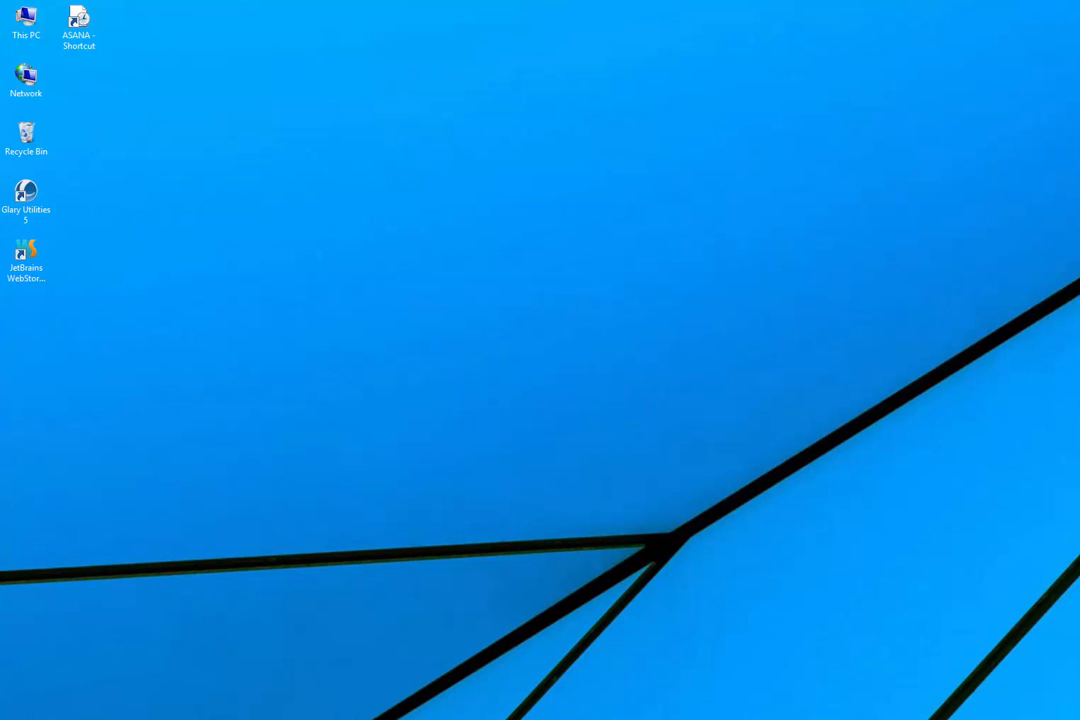
key(alt+Tab)
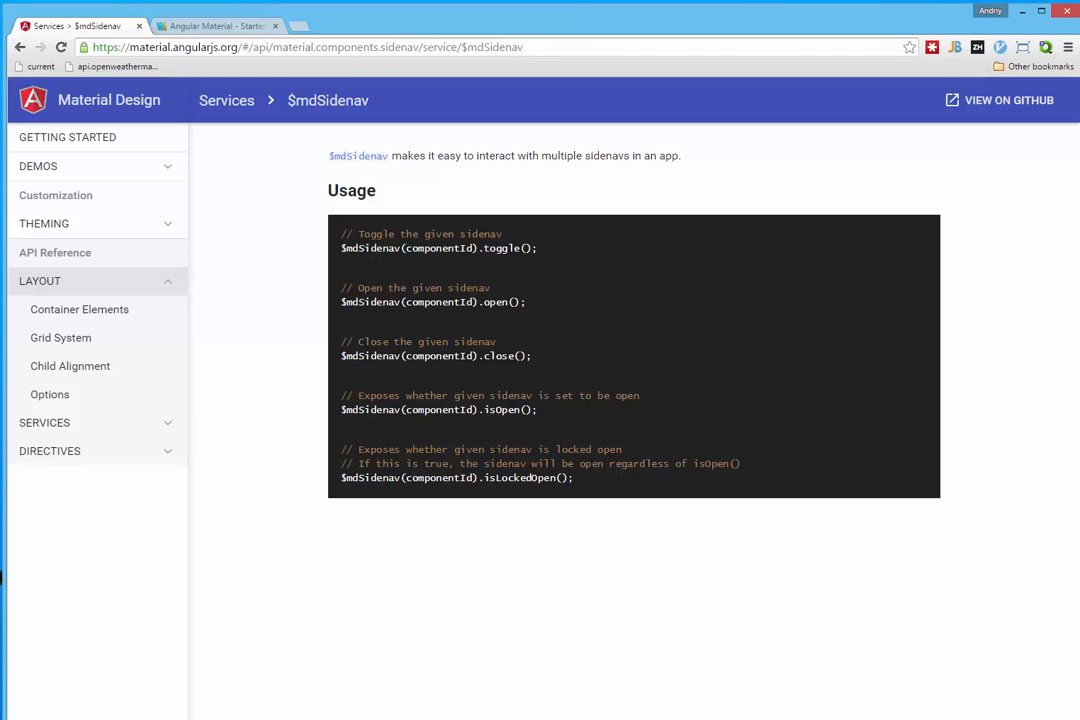
key(alt+Tab)
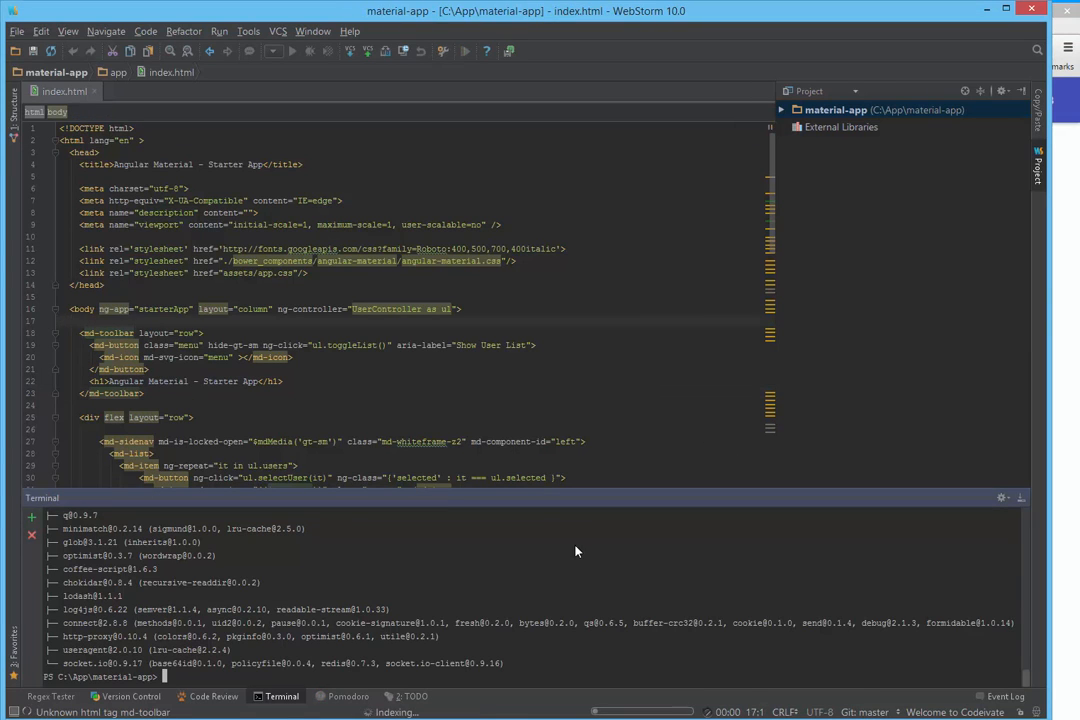
click(688, 382)
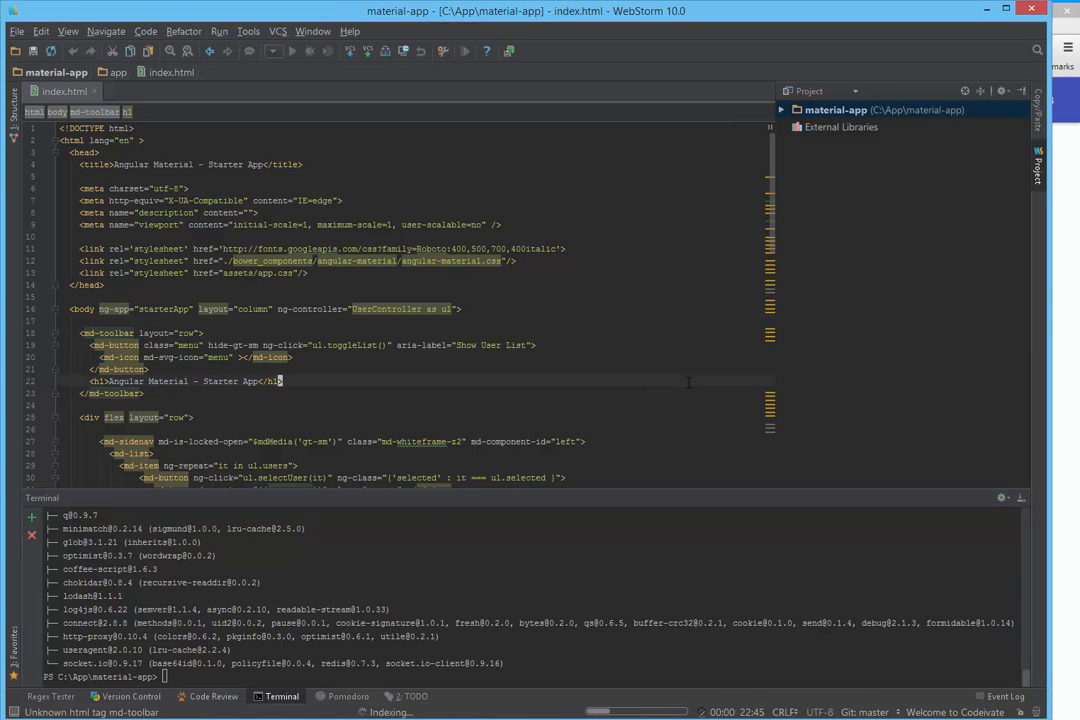
Expand material-app > app > src > users > view to reveal UserController.js and index.html
click(782, 110)
click(796, 128)
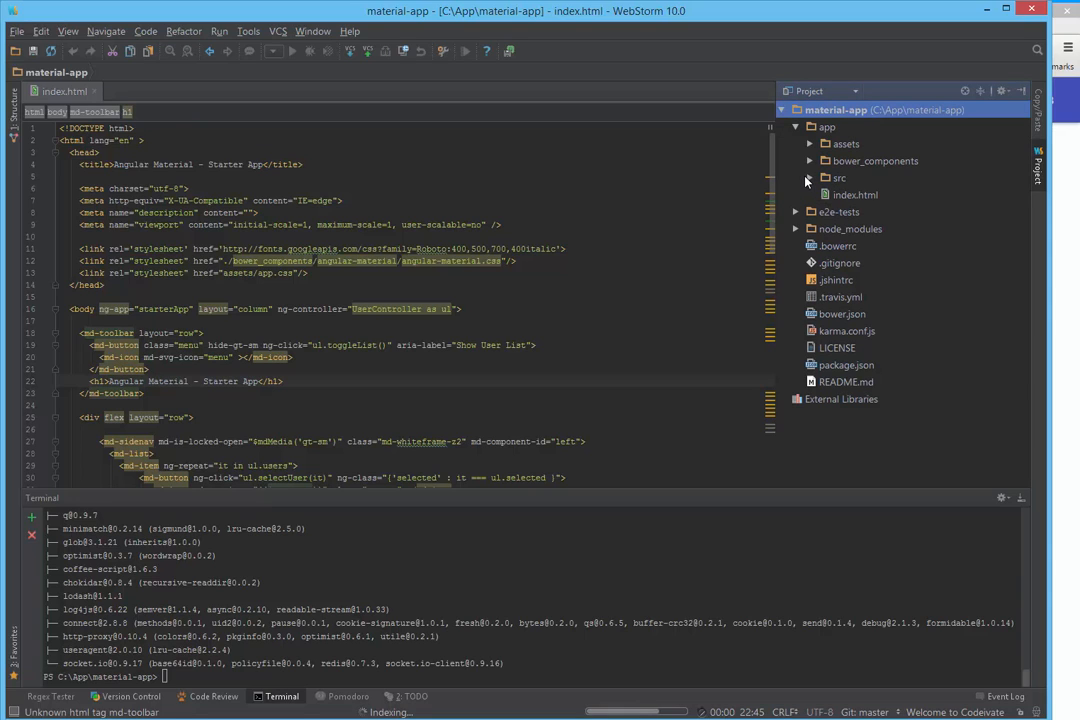
click(810, 178)
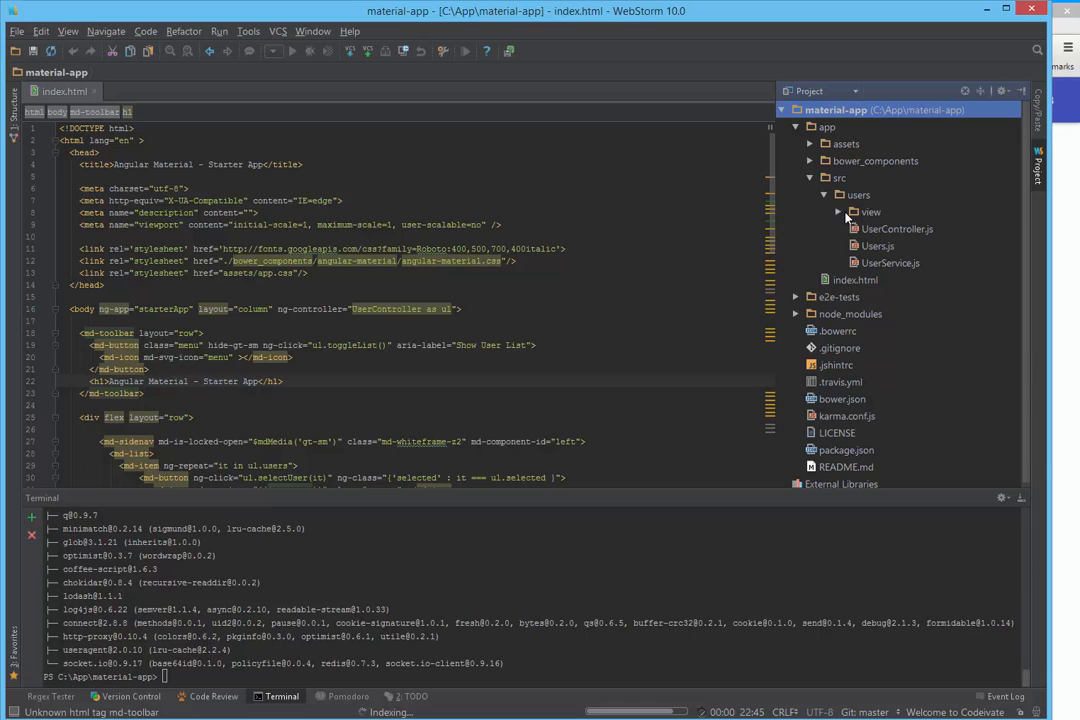
click(839, 212)
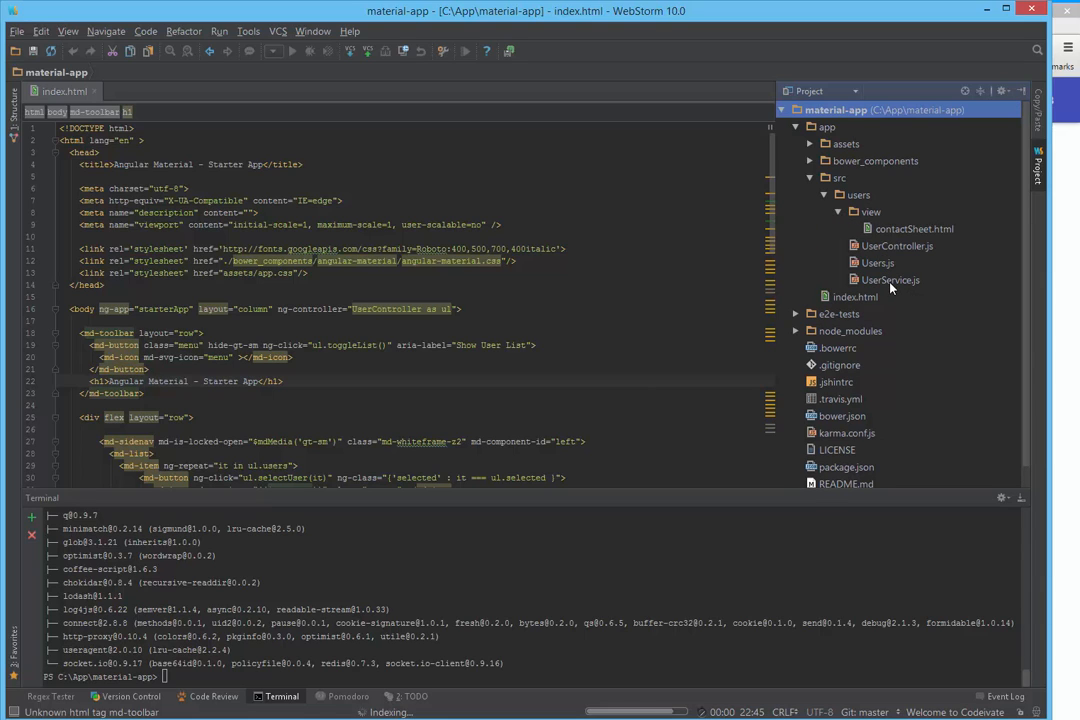
click(905, 250)
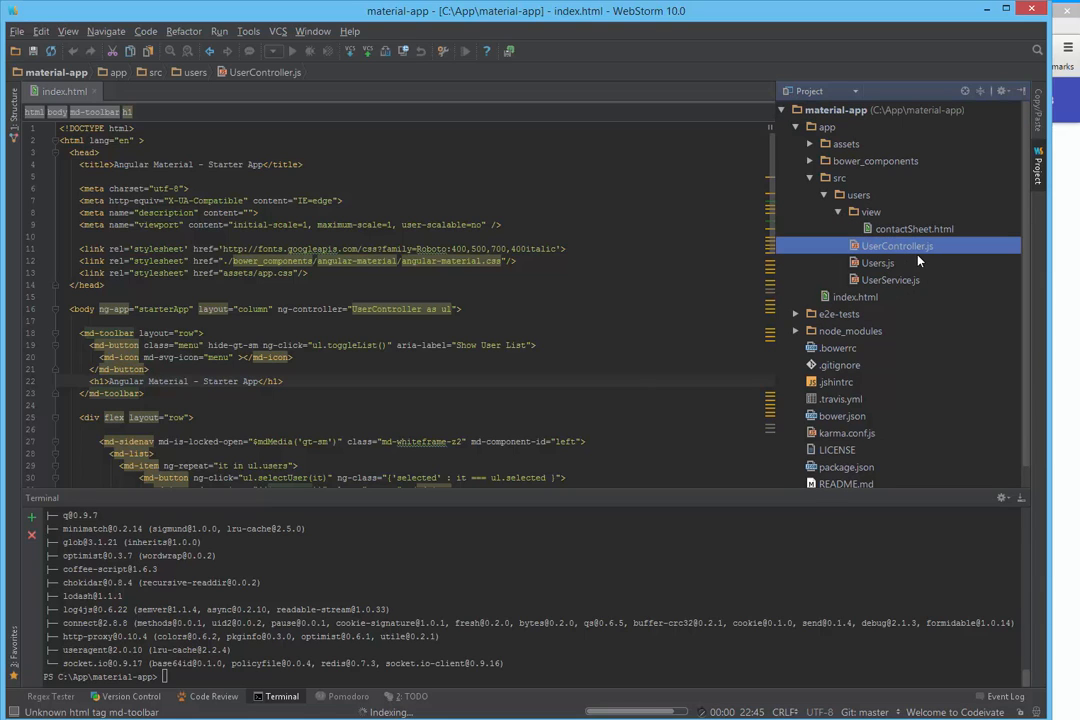
double_click(855, 297)
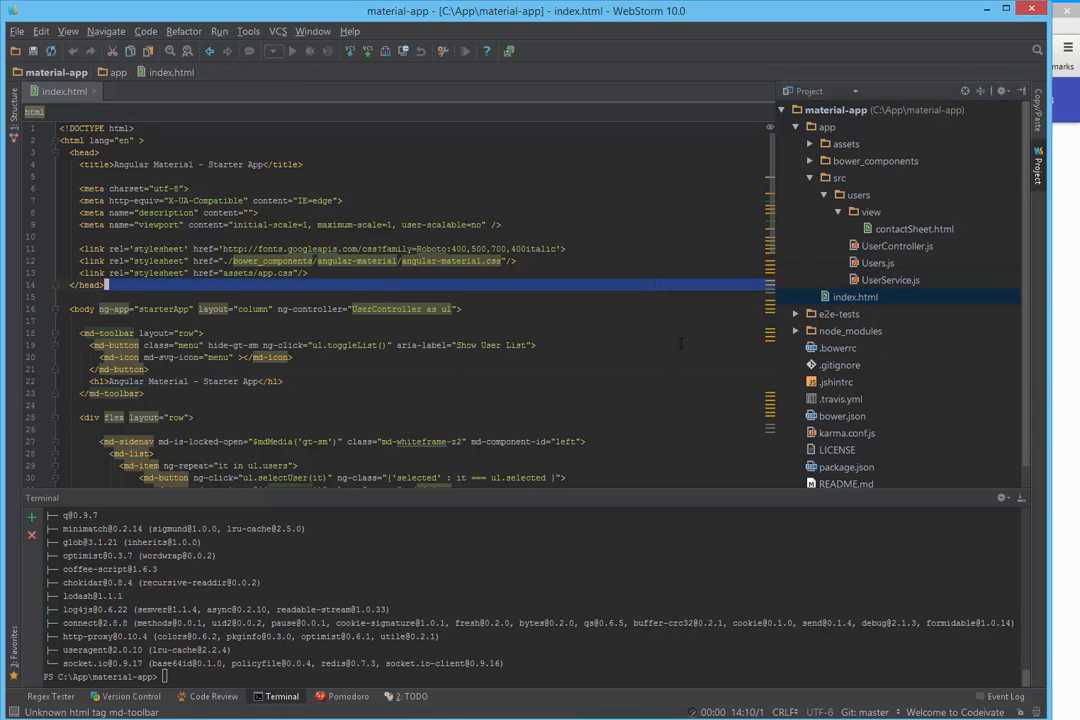
Expand assets > svg, view avatar-1.svg's code, and close it again
click(811, 144)
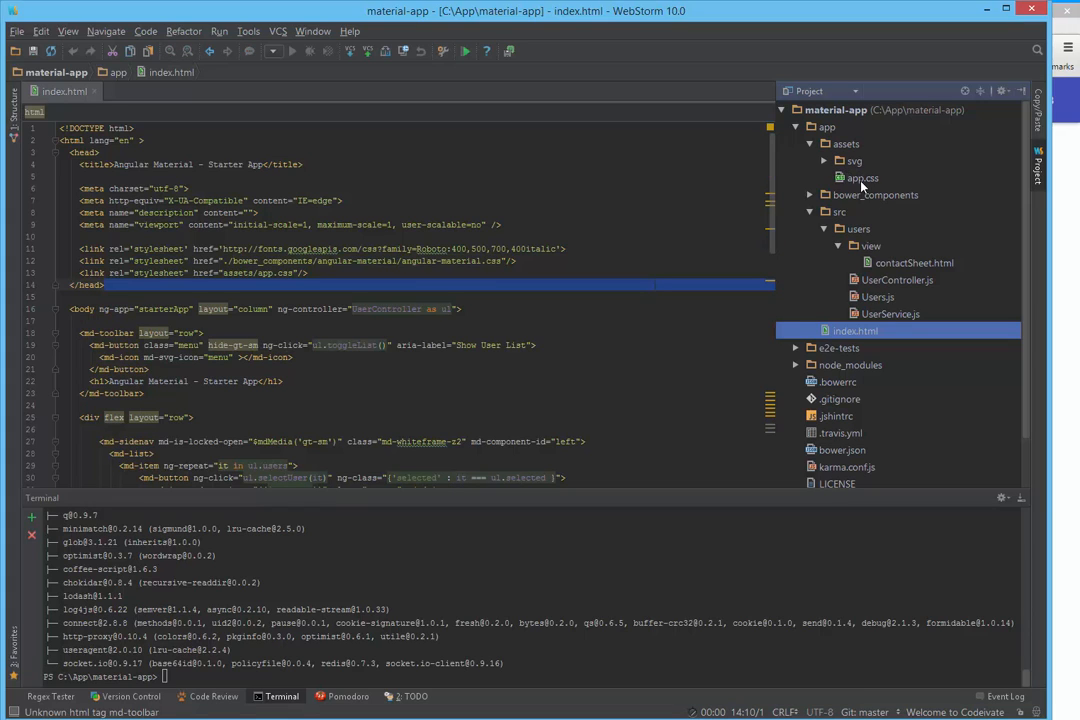
click(860, 180)
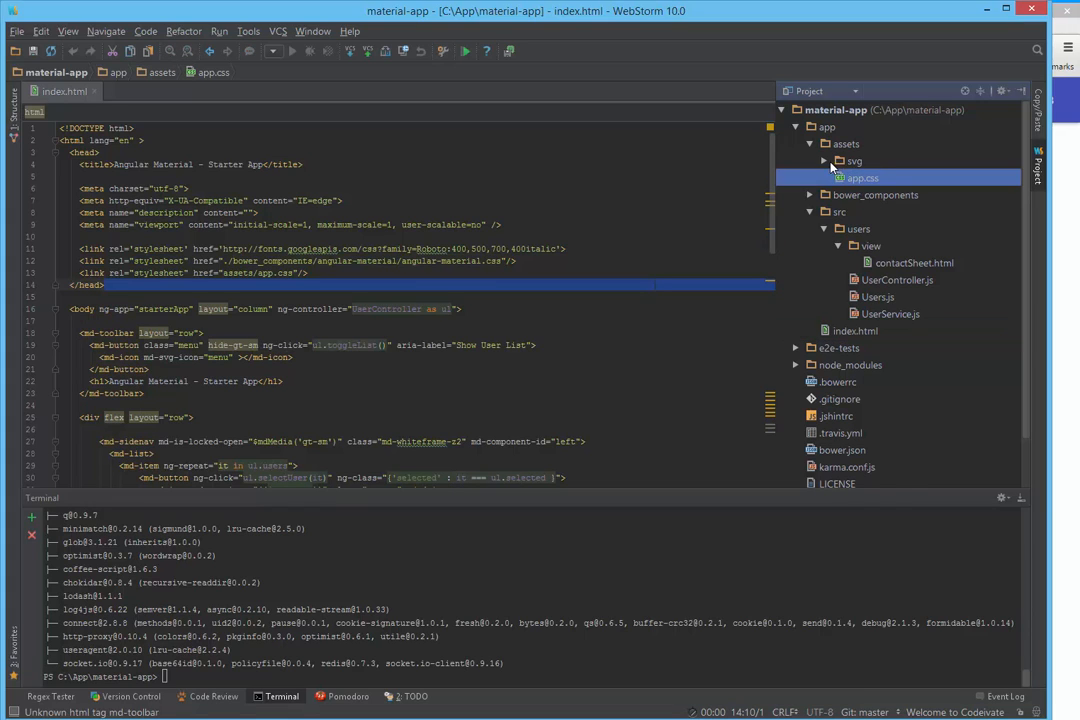
double_click(848, 161)
double_click(890, 178)
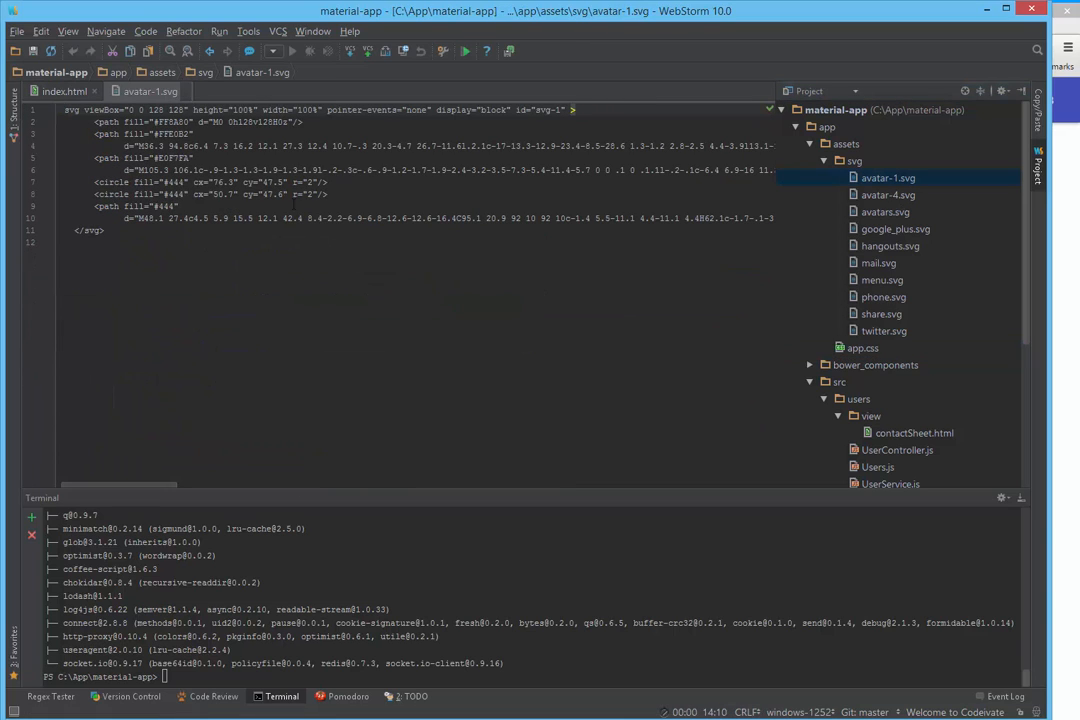
key(ctrl+F4)
key(Down)
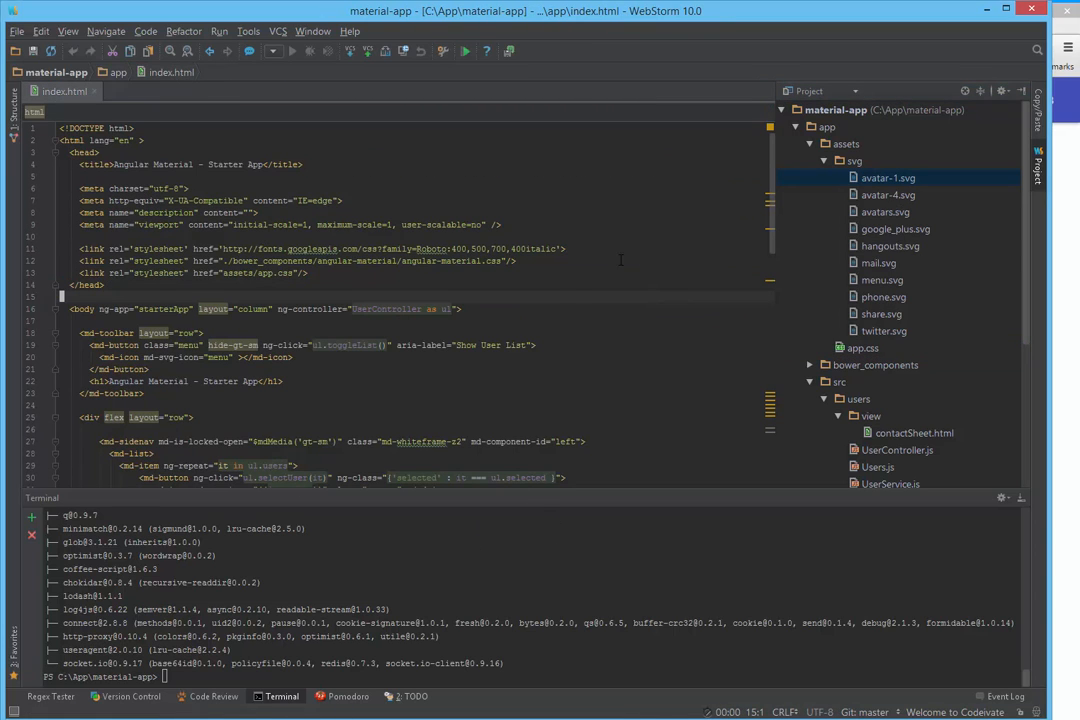
key(Up)
key(Up)
key(Up)
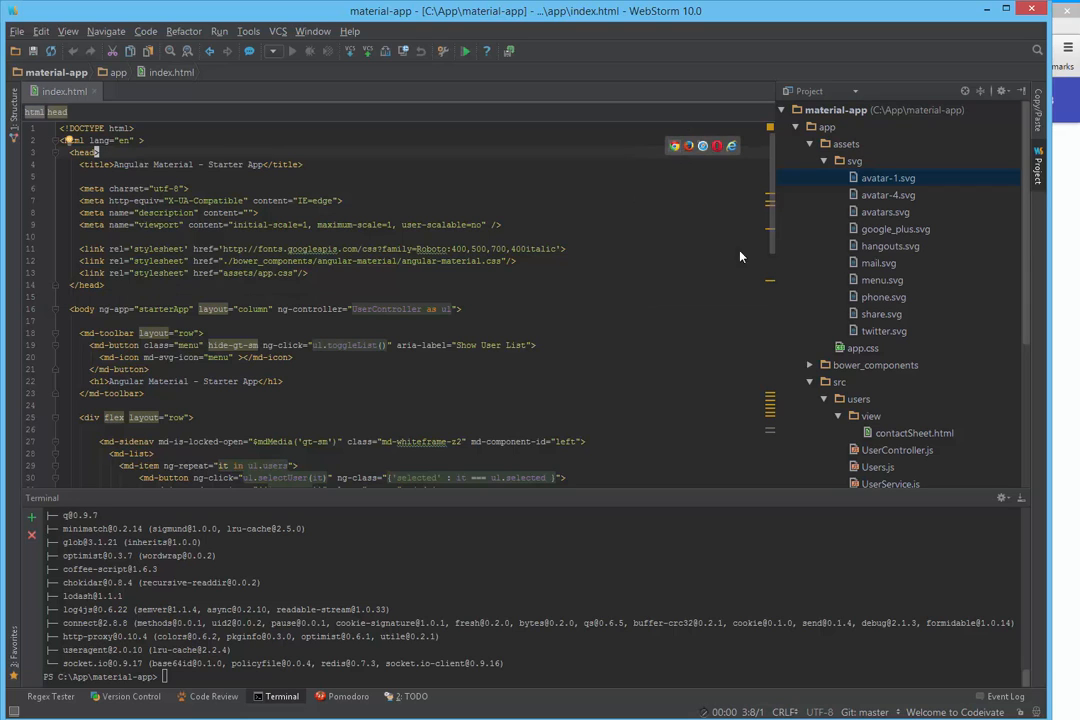
key(alt+Tab)
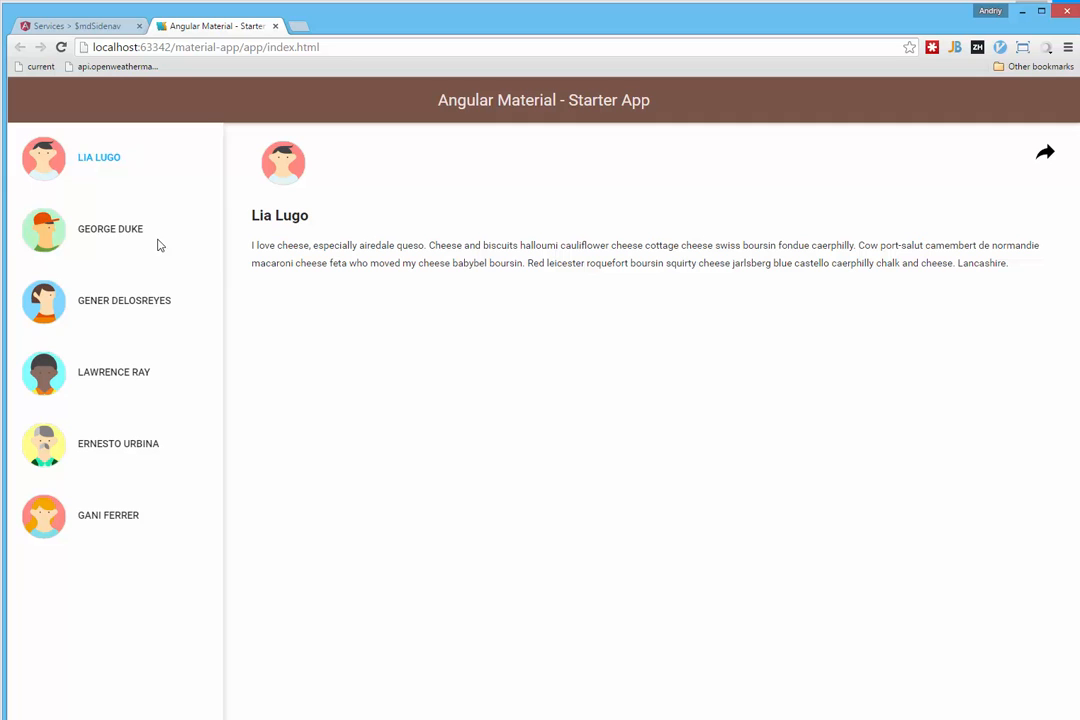
click(106, 246)
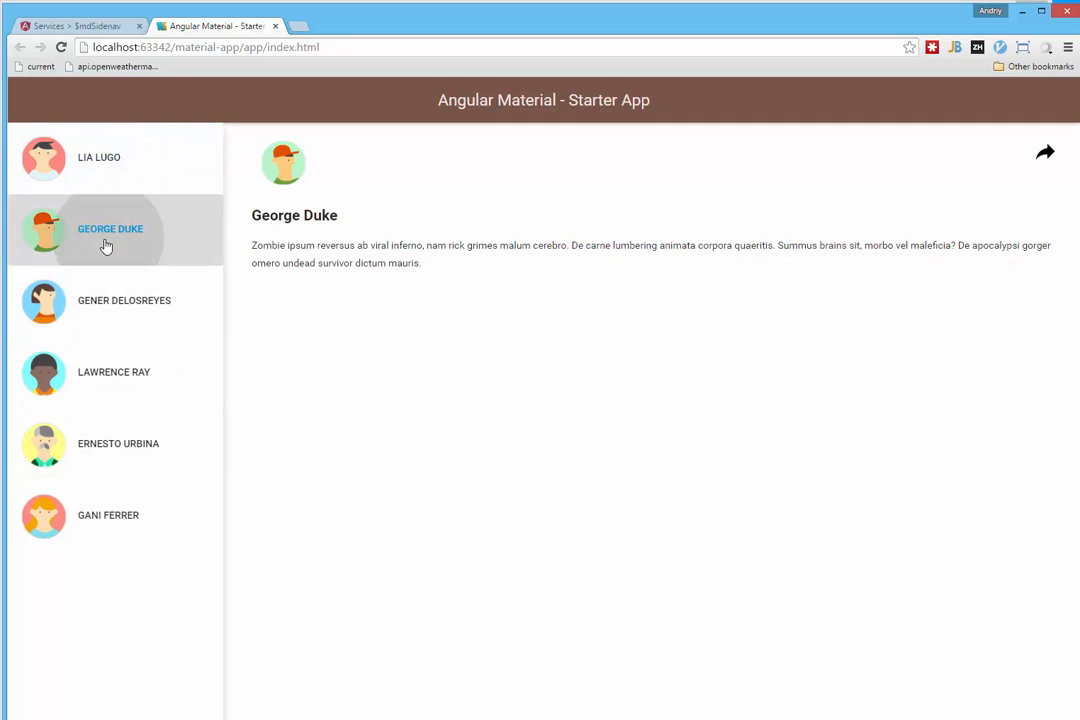
click(120, 372)
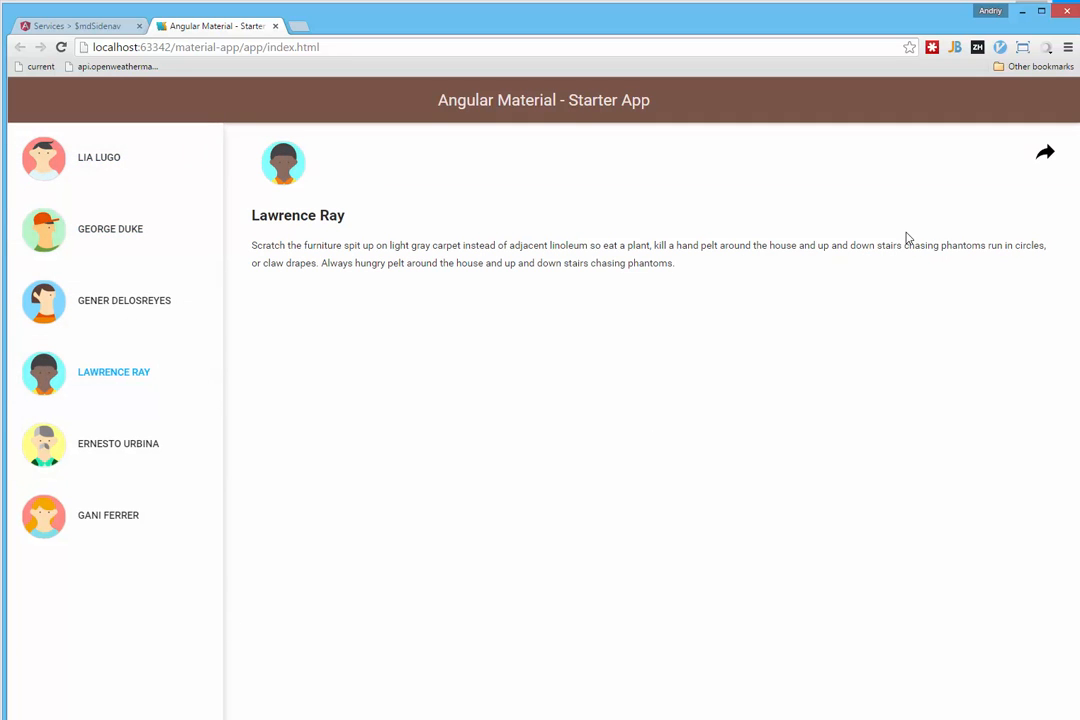
drag(685, 190, 390, 200)
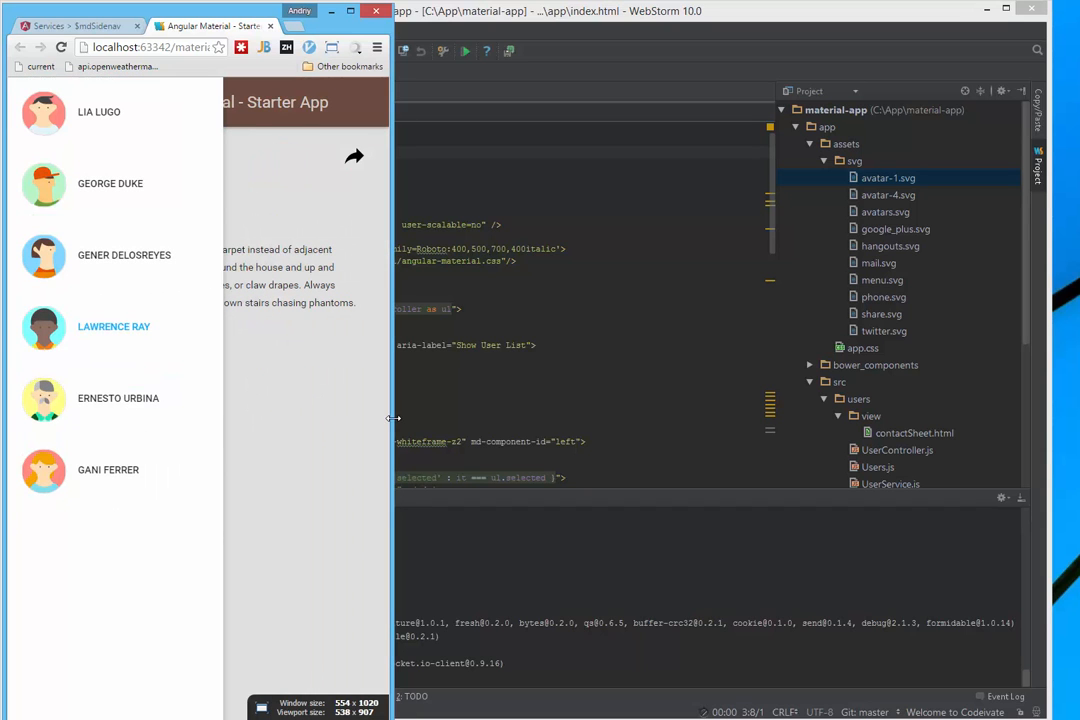
click(320, 427)
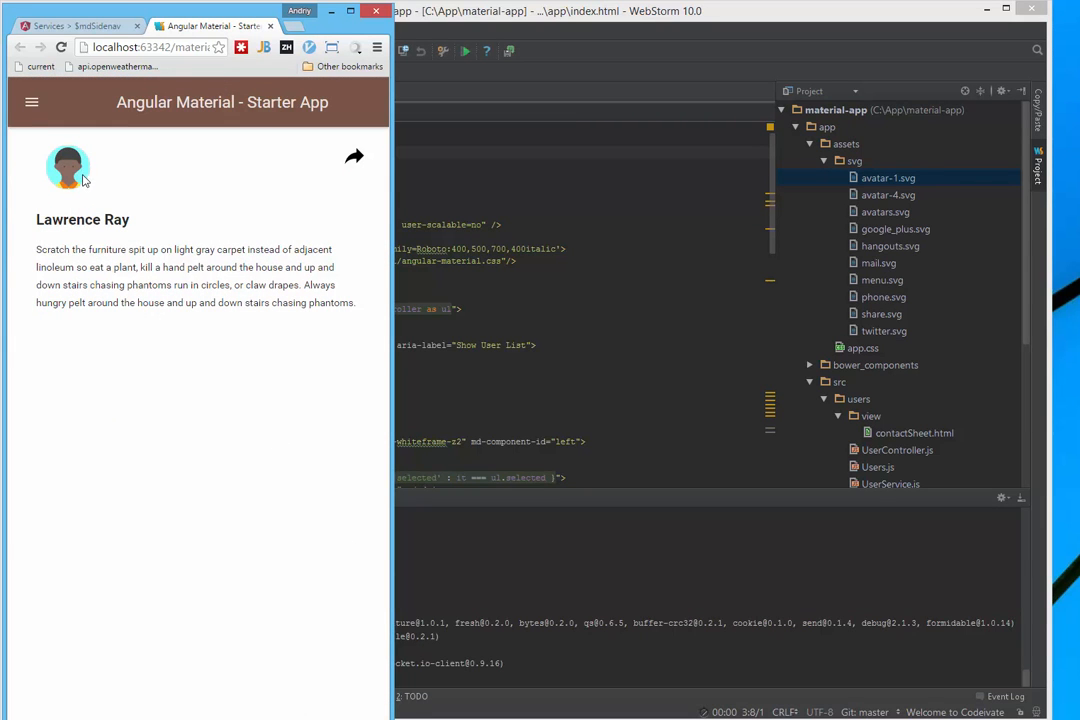
click(31, 103)
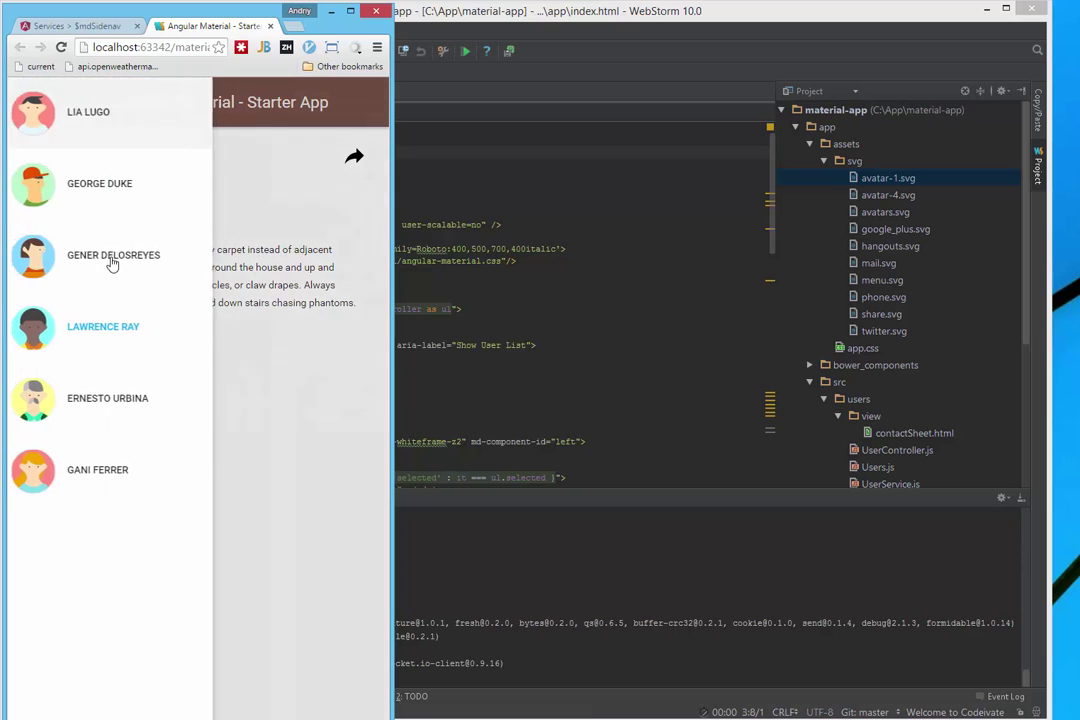
click(113, 440)
click(31, 103)
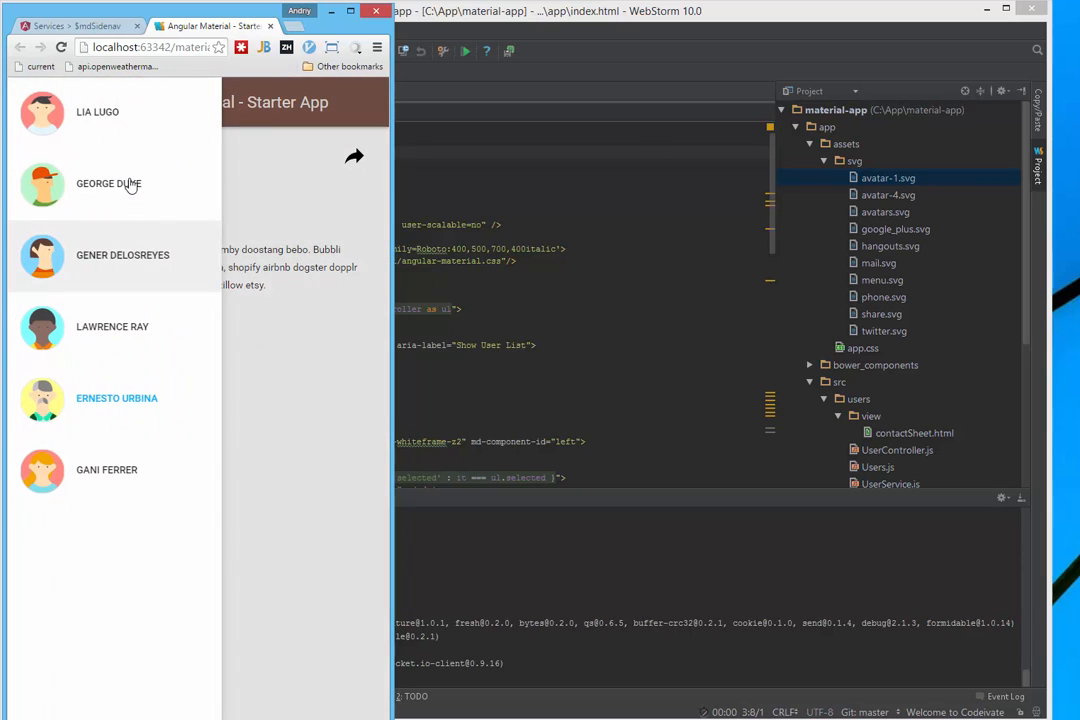
click(131, 186)
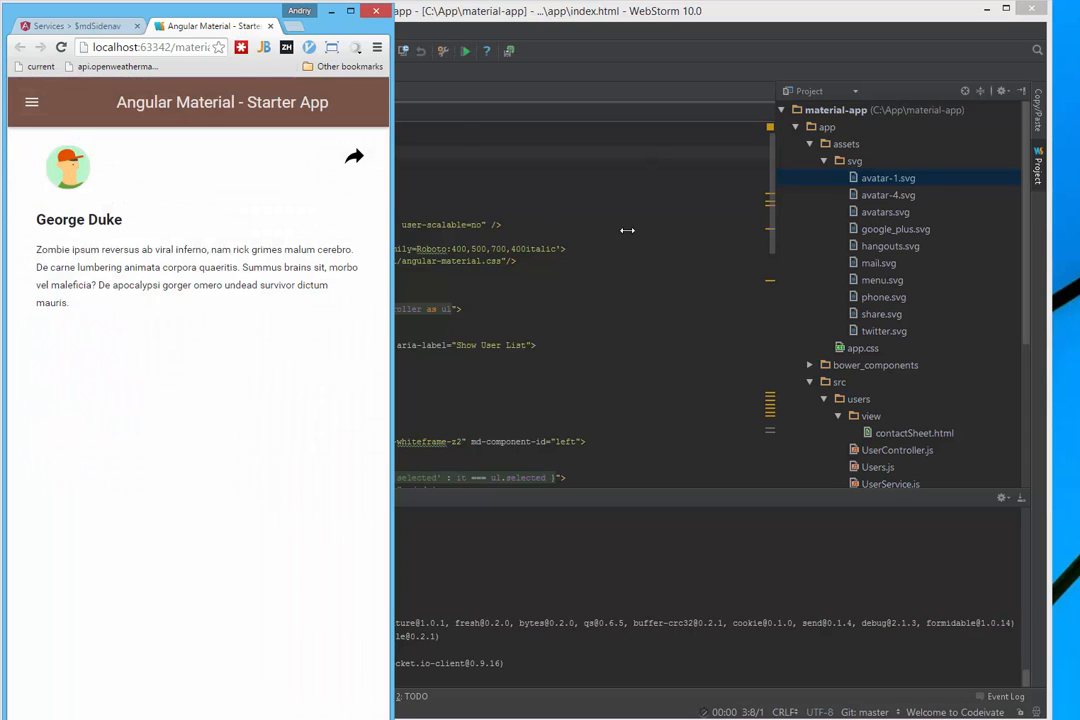
Widen the browser again and show the developer console's 404 error in a taller panel
drag(627, 230, 1025, 277)
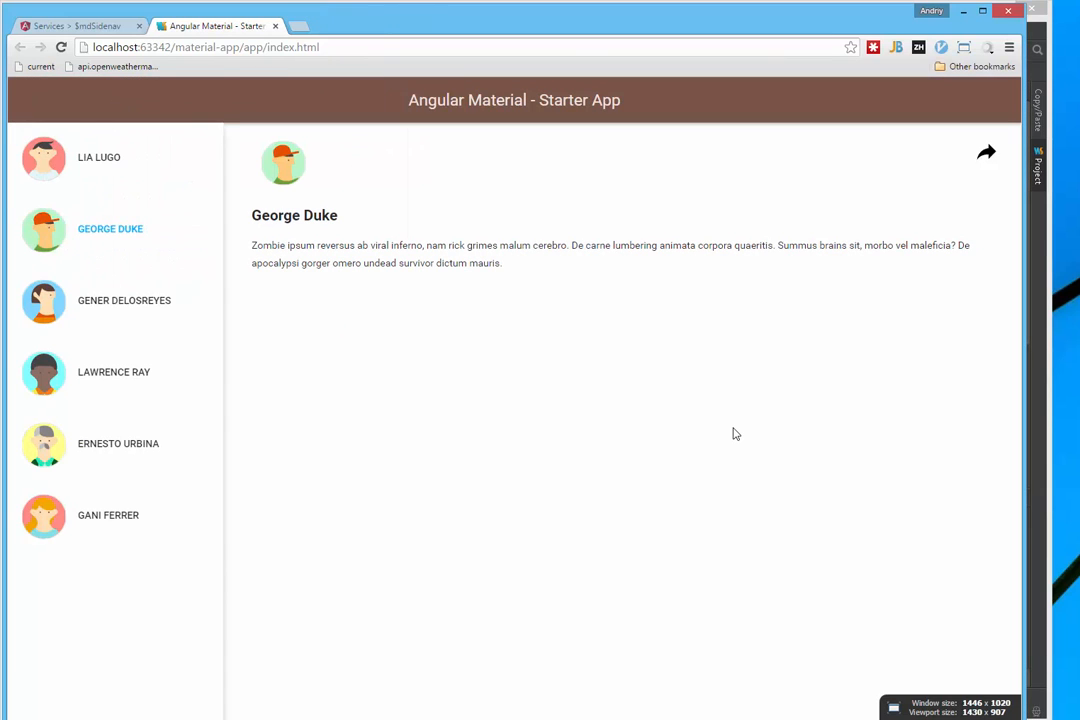
key(F12)
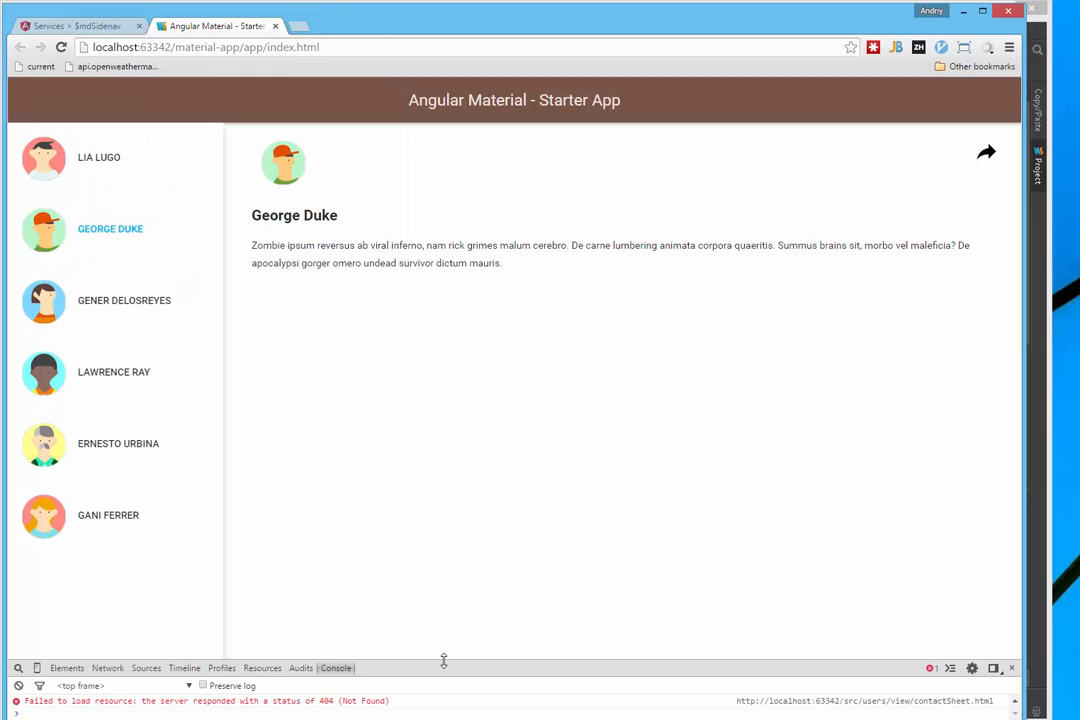
drag(449, 660, 495, 548)
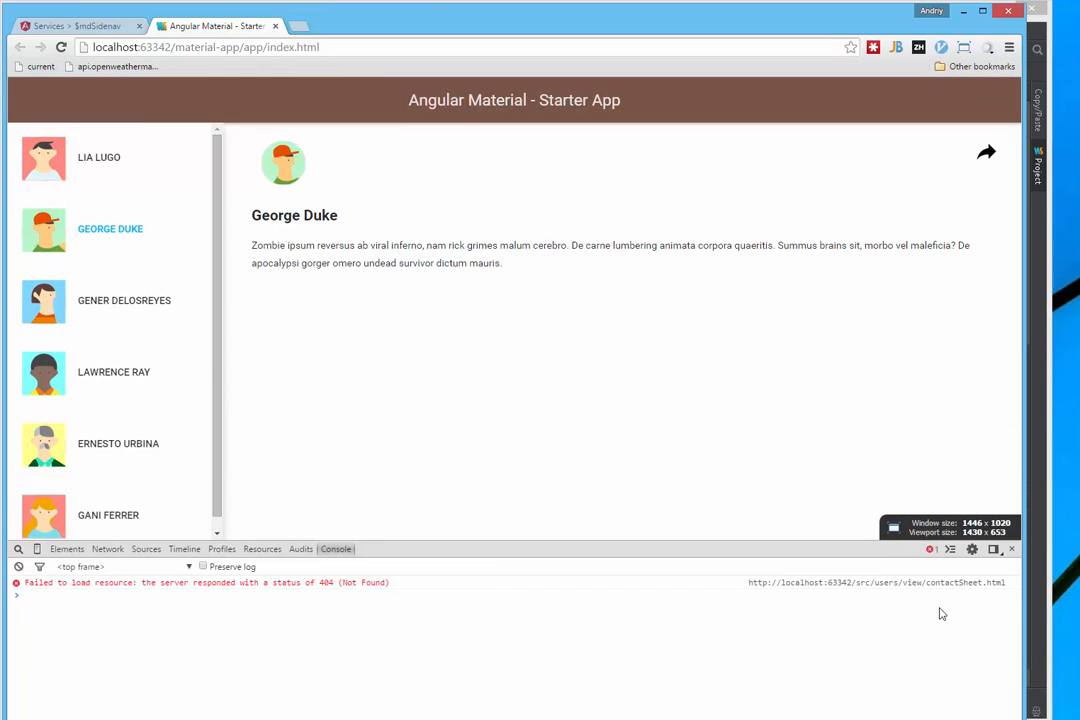
Return to WebStorm and open contactSheet.html and UserController.js
click(963, 11)
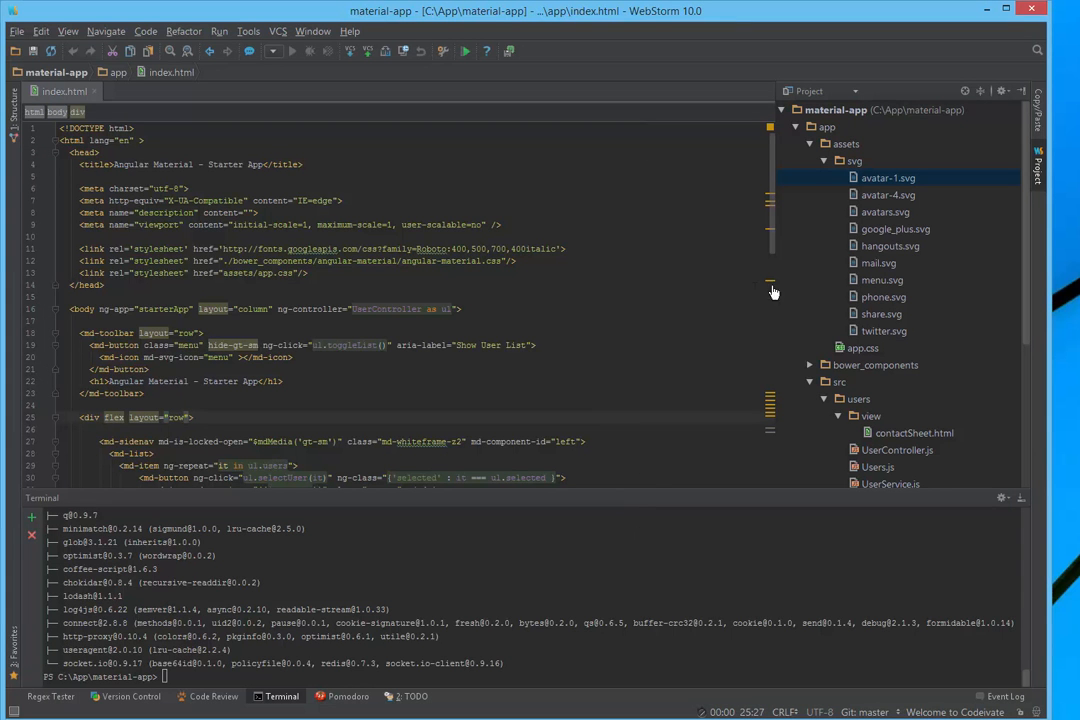
click(824, 161)
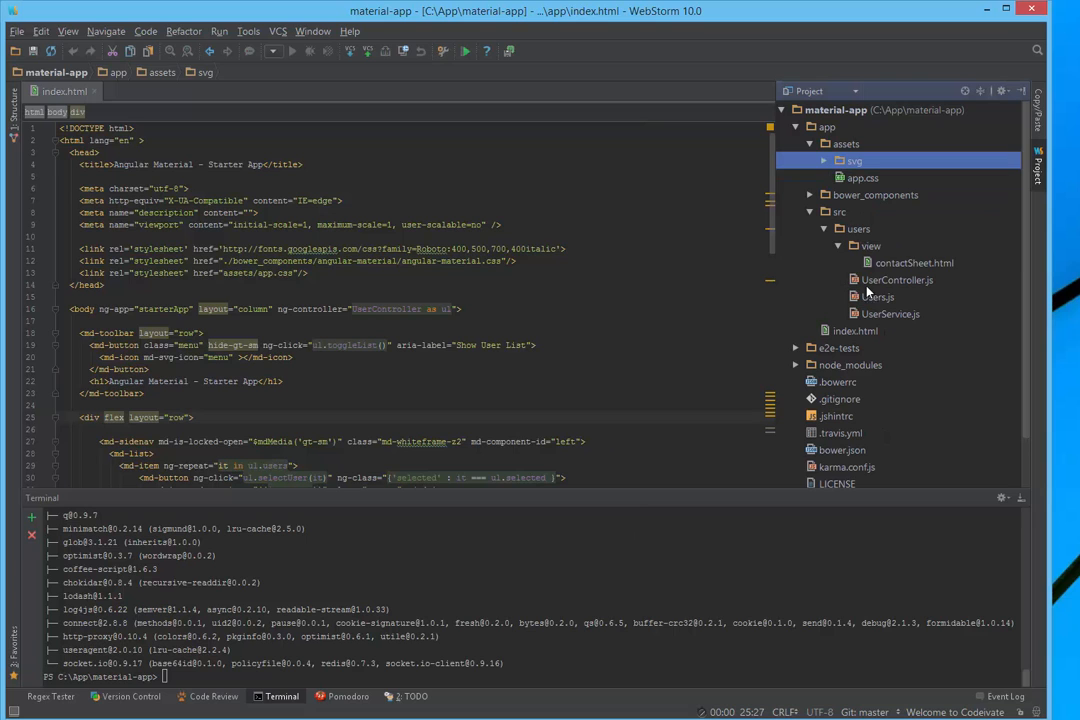
double_click(890, 266)
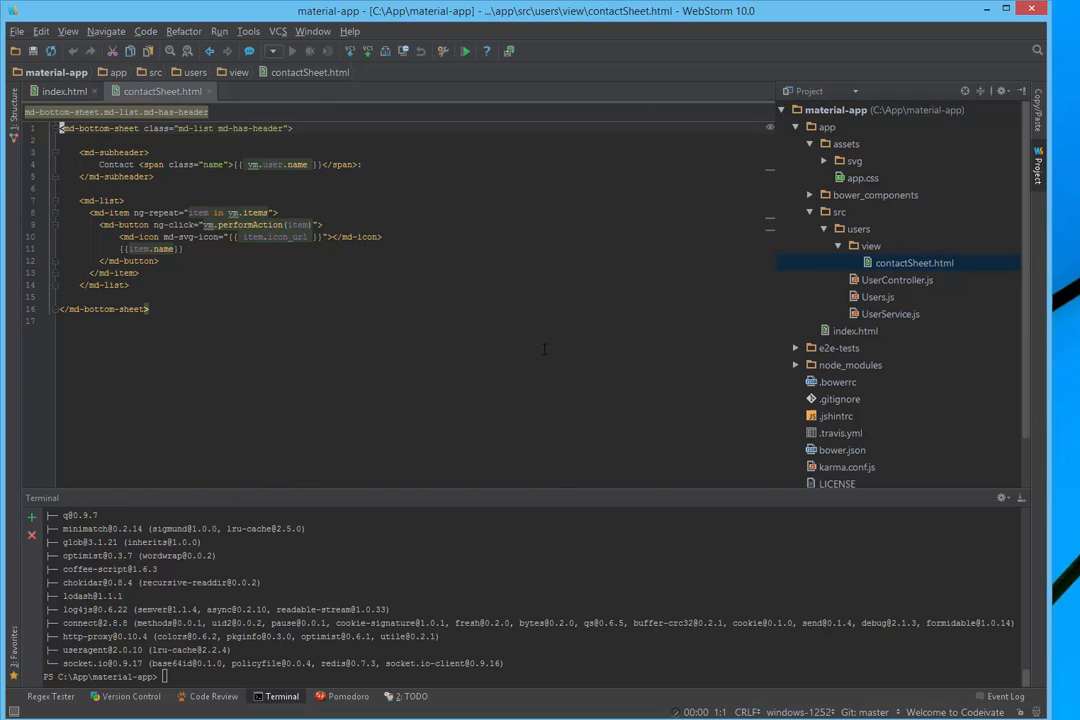
double_click(880, 280)
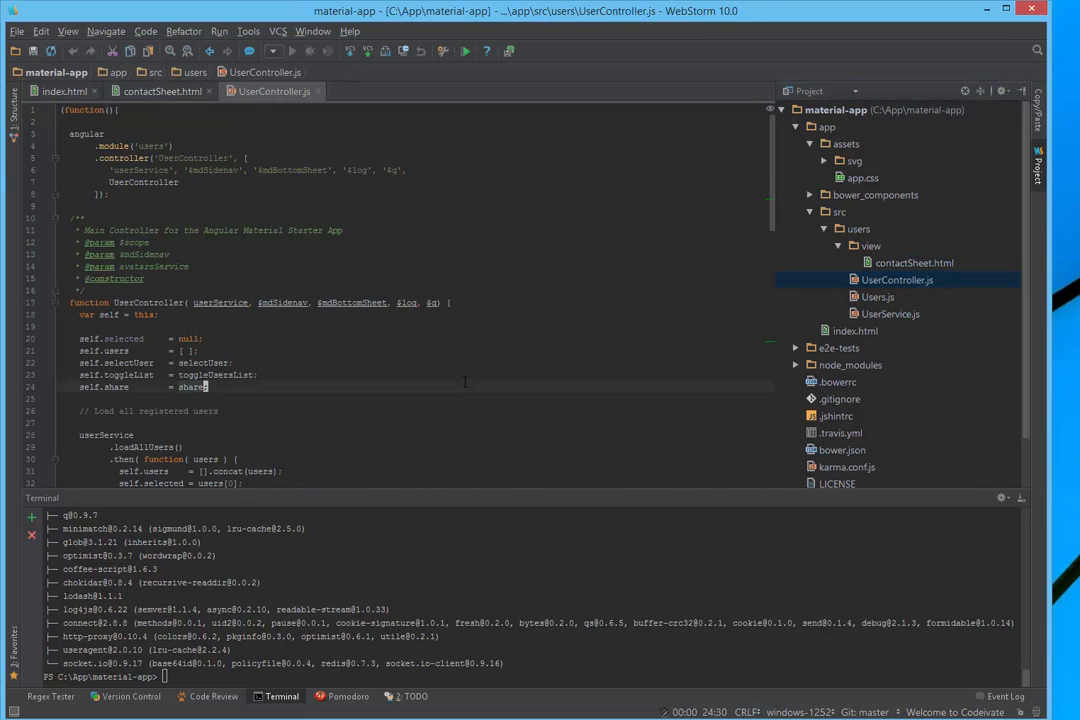
Edit the share() templateUrl on line 68 toward 'src/users/view/contactSheet.html'
key(ctrl+End)
scroll(336, 291, up, 2)
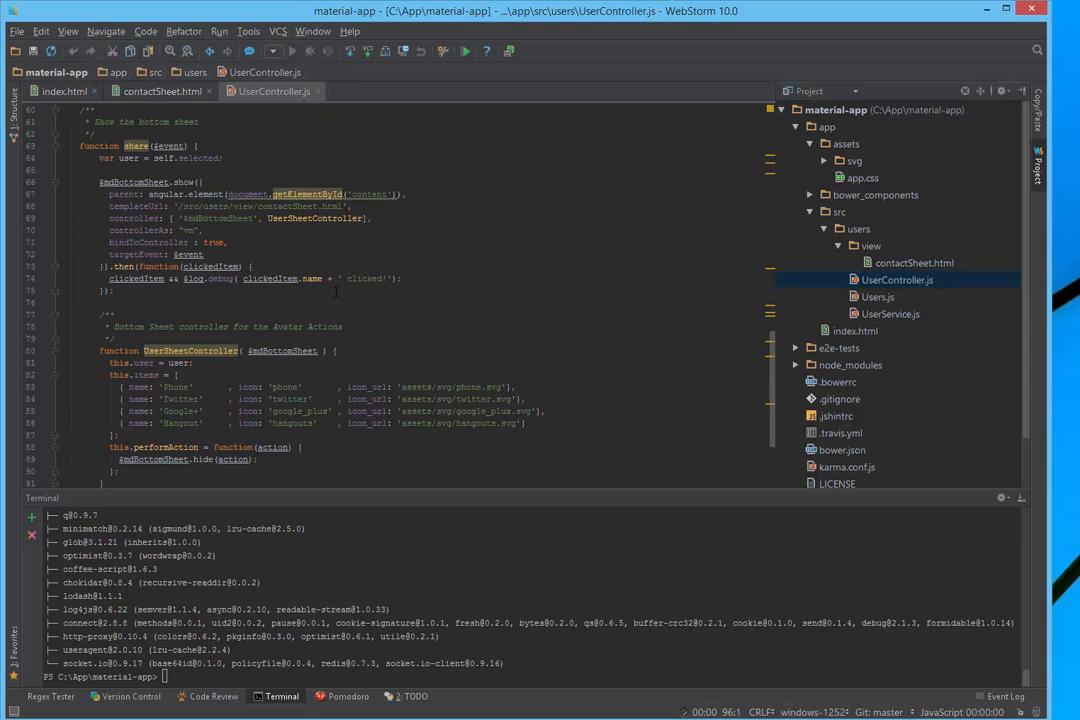
click(220, 205)
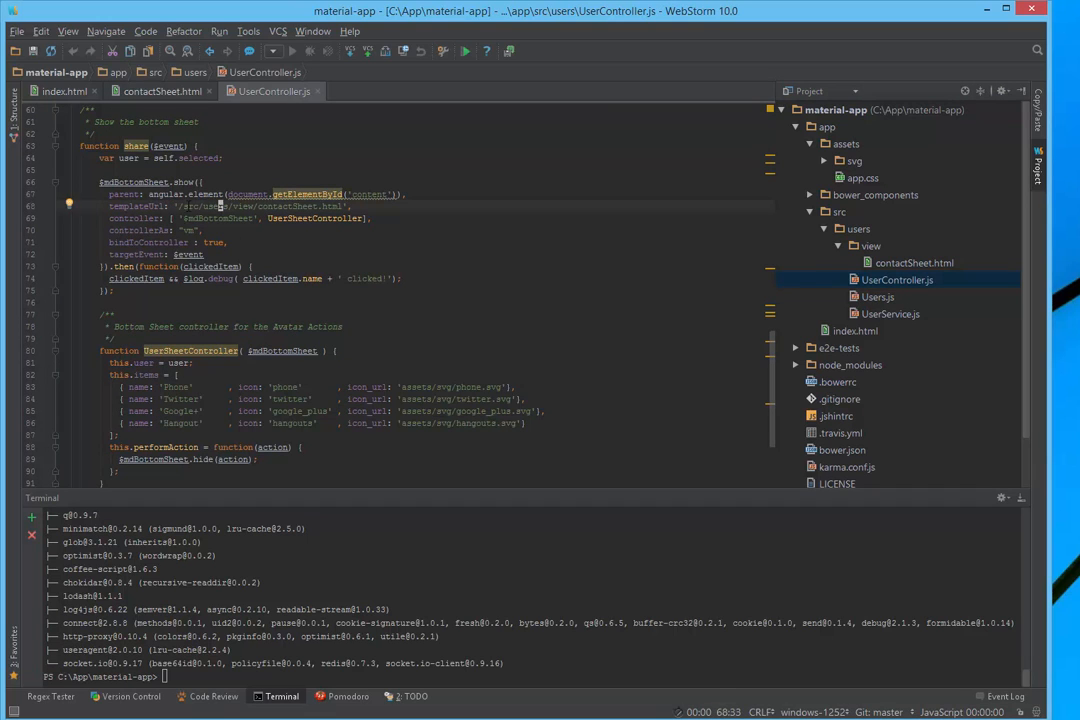
text(')
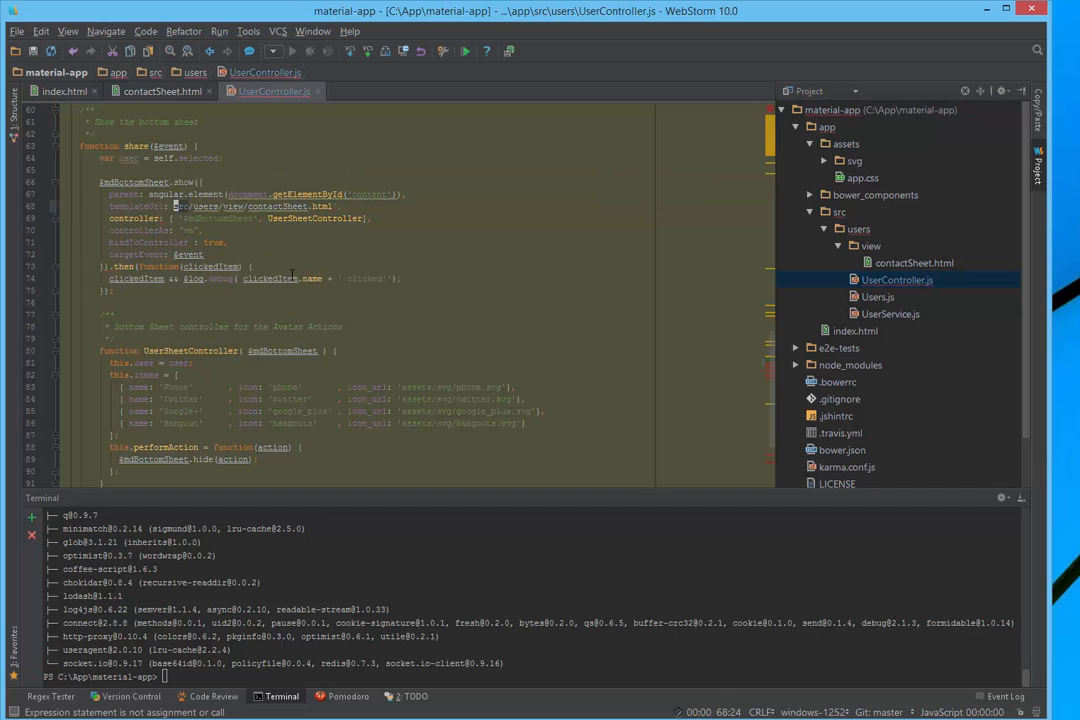
key(ctrl+z)
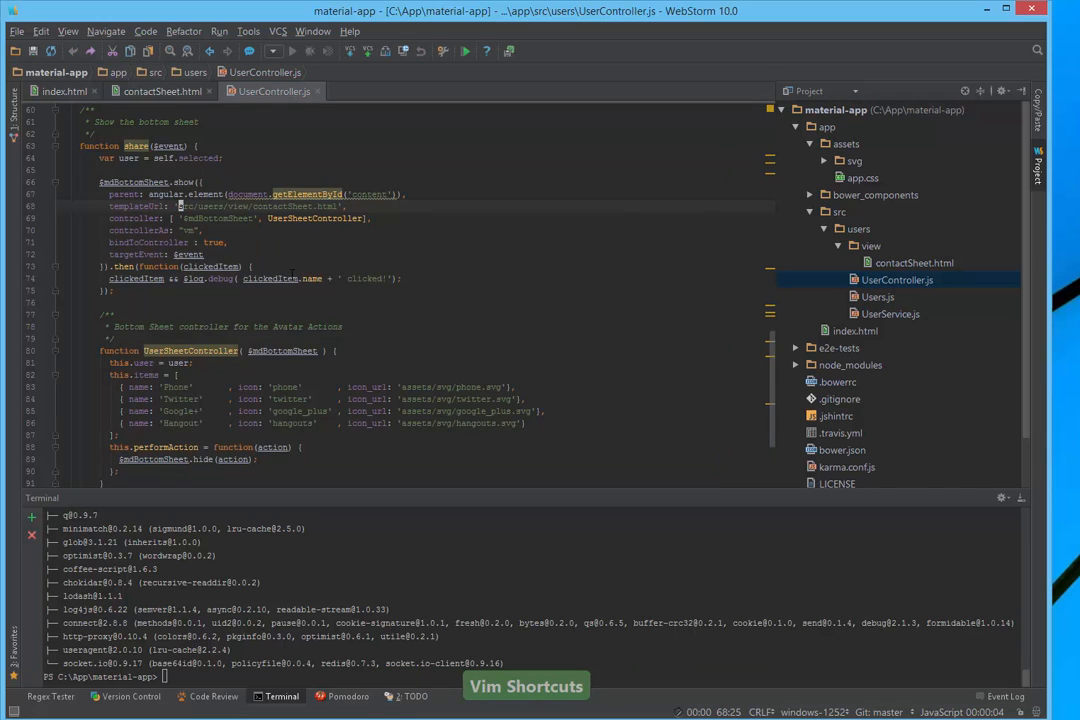
Minimize WebStorm and reload the starter app in Chrome, closing DevTools
click(985, 12)
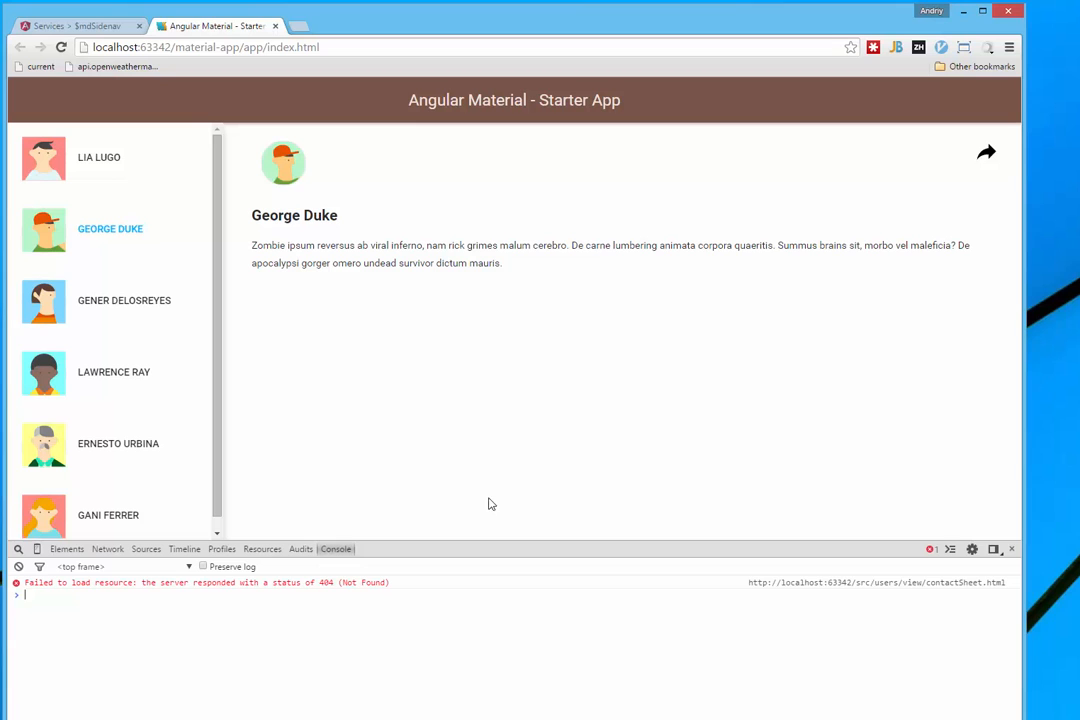
key(F5)
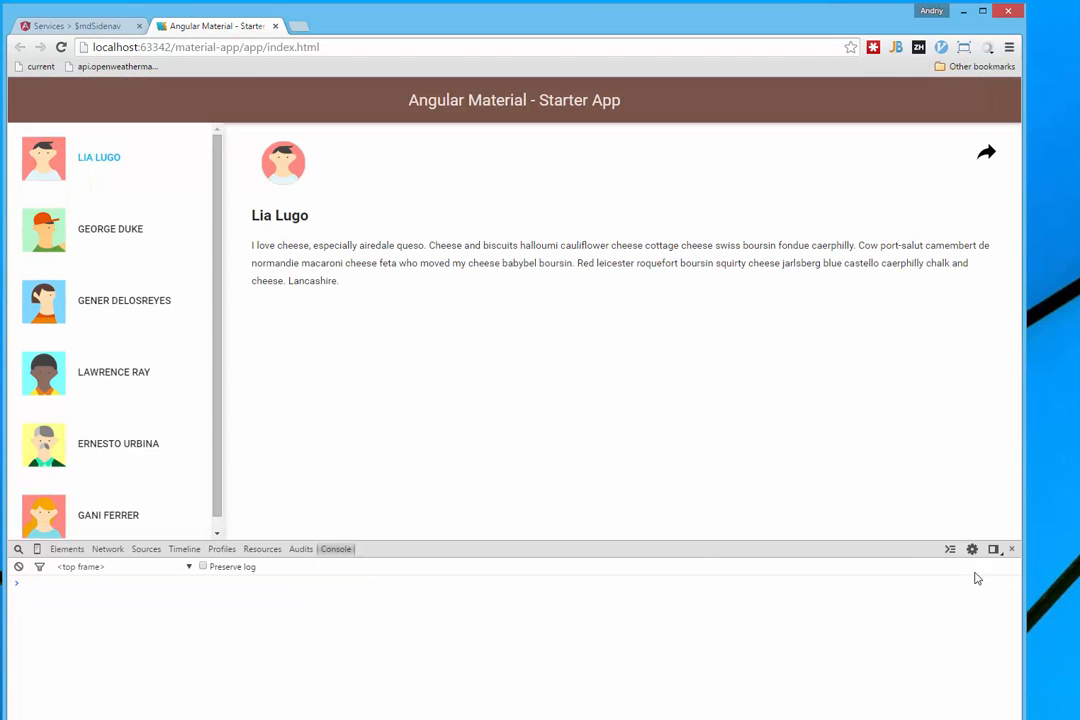
click(1011, 549)
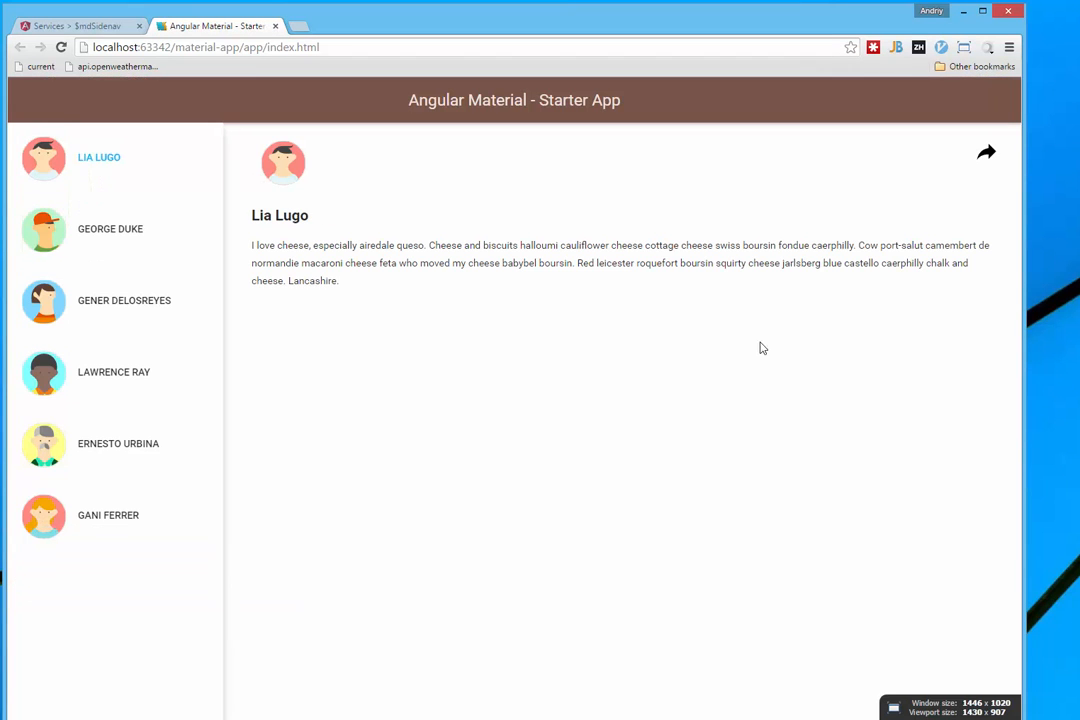
From Lia Lugo's share sheet pick Phone, then Google+, and check the logged clicks in DevTools
click(986, 157)
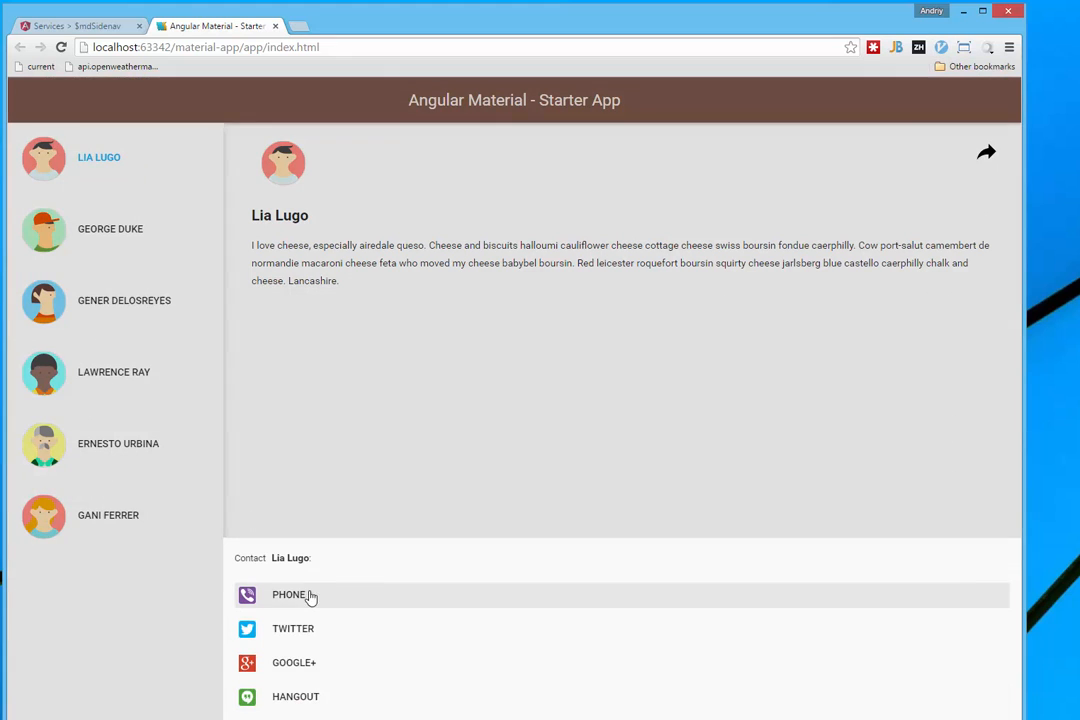
click(476, 664)
click(986, 152)
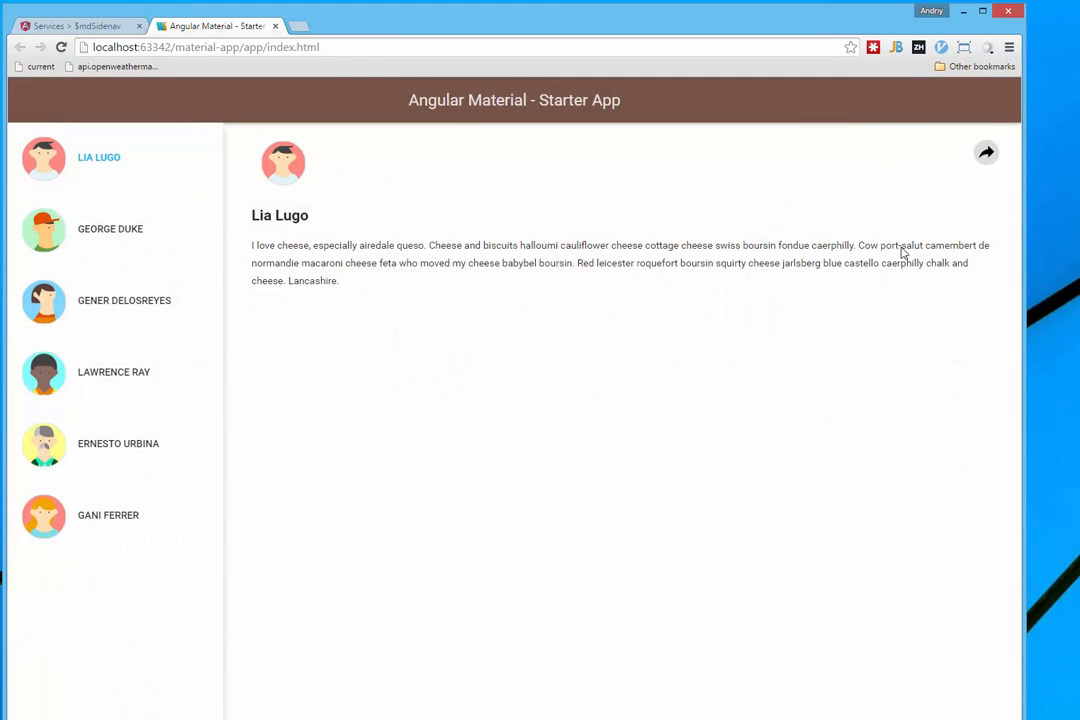
click(301, 668)
key(F12)
Switch on iPhone 6 Plus emulation and pick Google+ from the share sheet on the phone layout
click(38, 550)
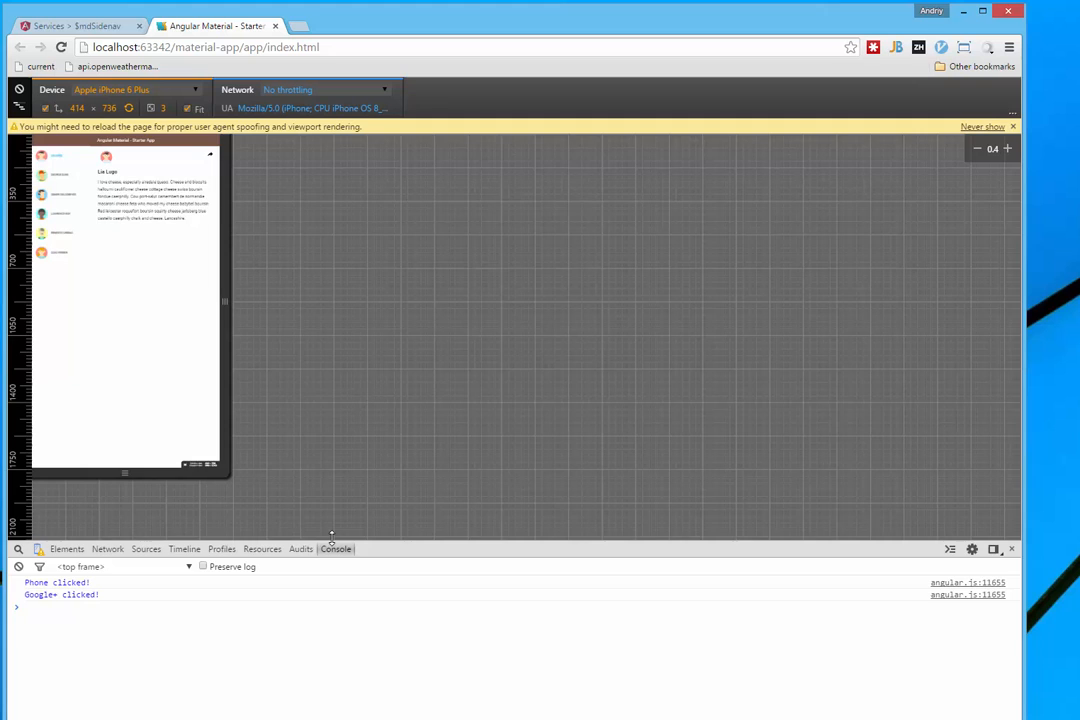
drag(331, 537, 374, 700)
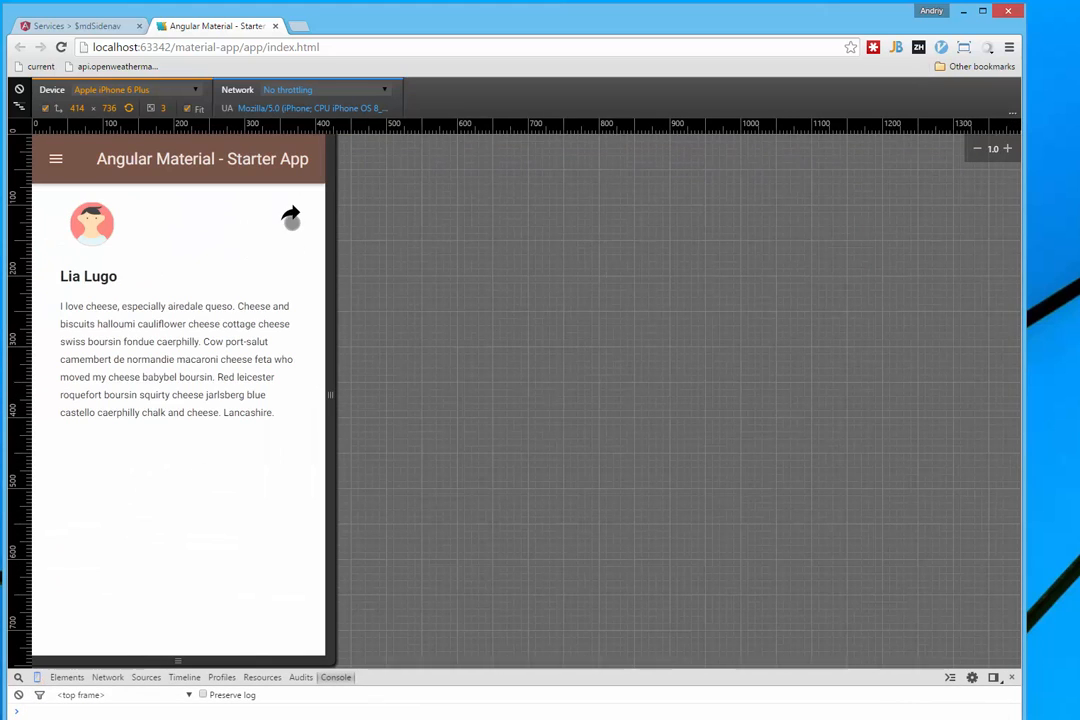
click(290, 213)
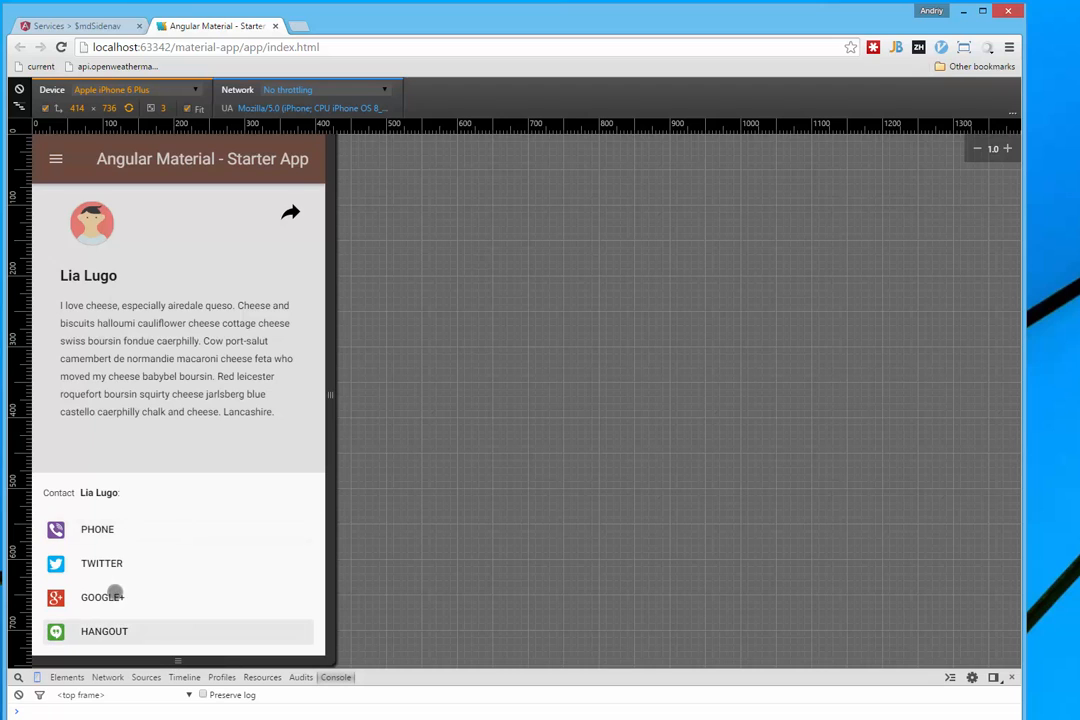
click(113, 590)
click(56, 158)
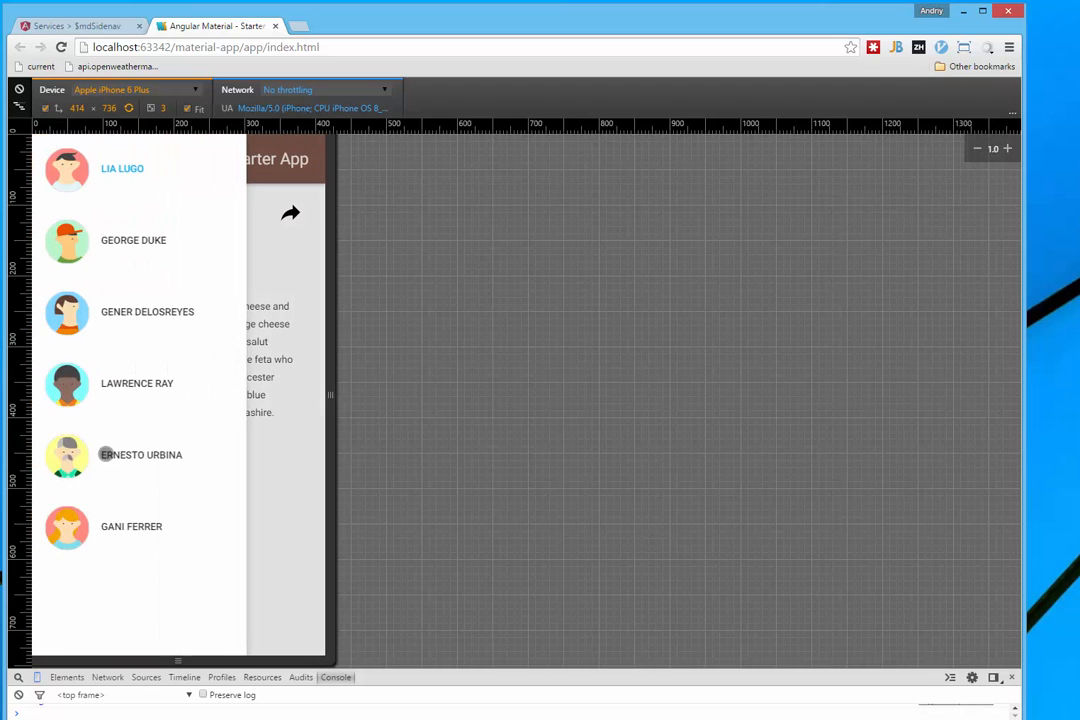
click(138, 525)
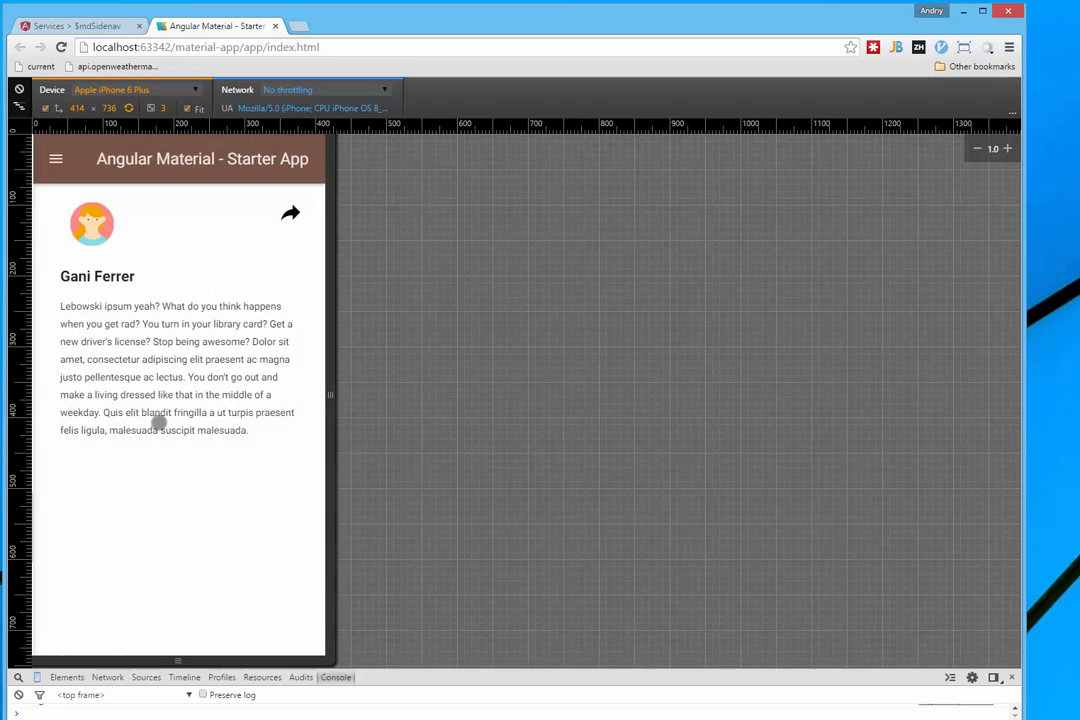
click(56, 158)
click(96, 313)
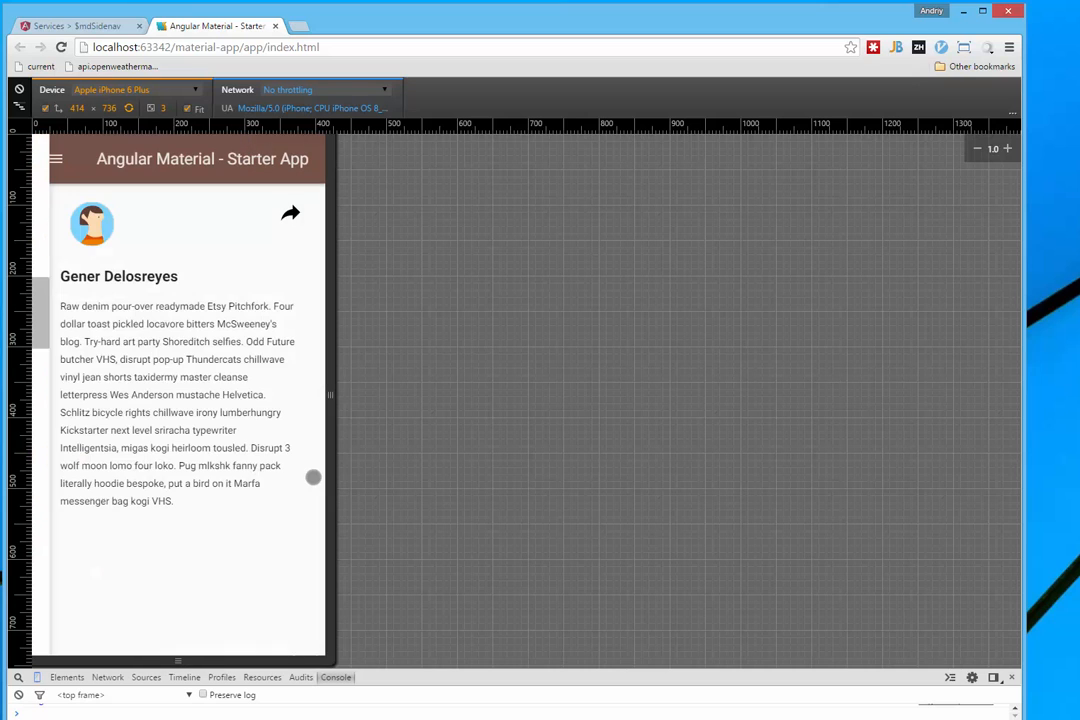
drag(656, 675, 682, 574)
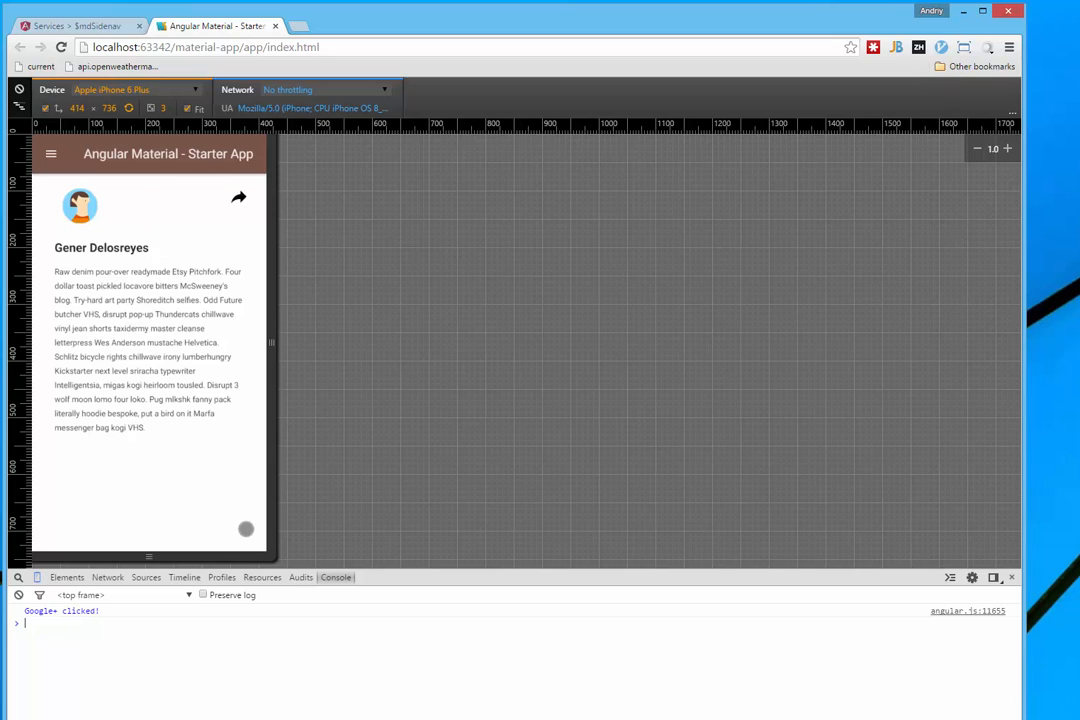
click(39, 578)
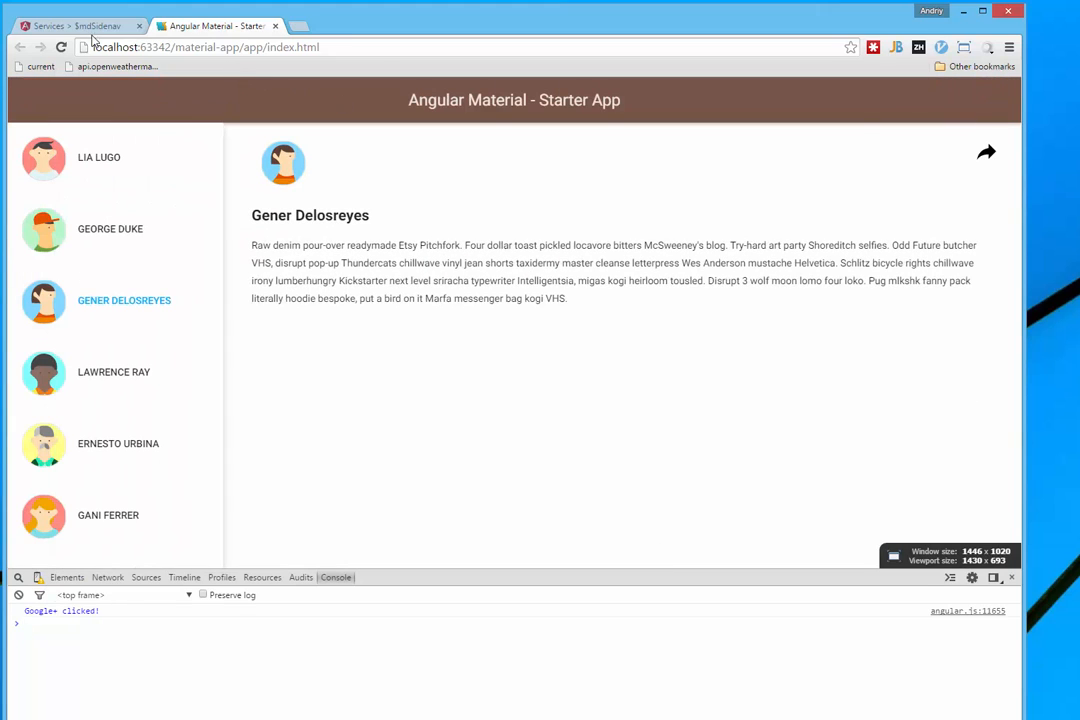
In the Angular Material docs expand DEMOS and open the Sidenav demo page
click(88, 30)
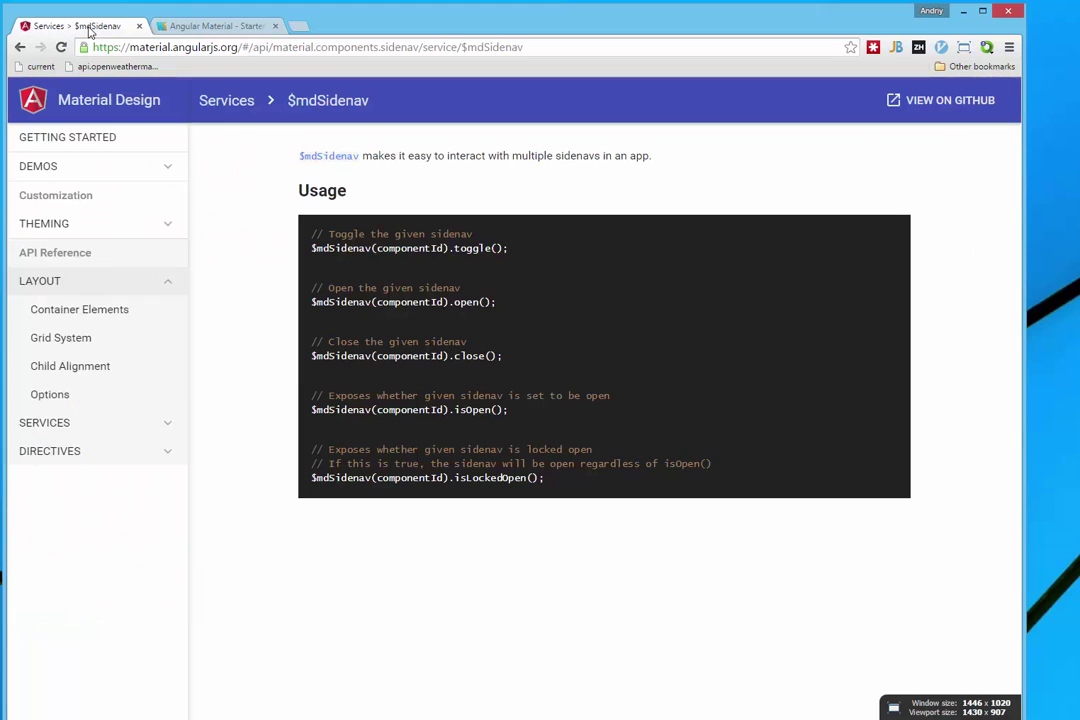
click(52, 166)
scroll(95, 485, down, 3)
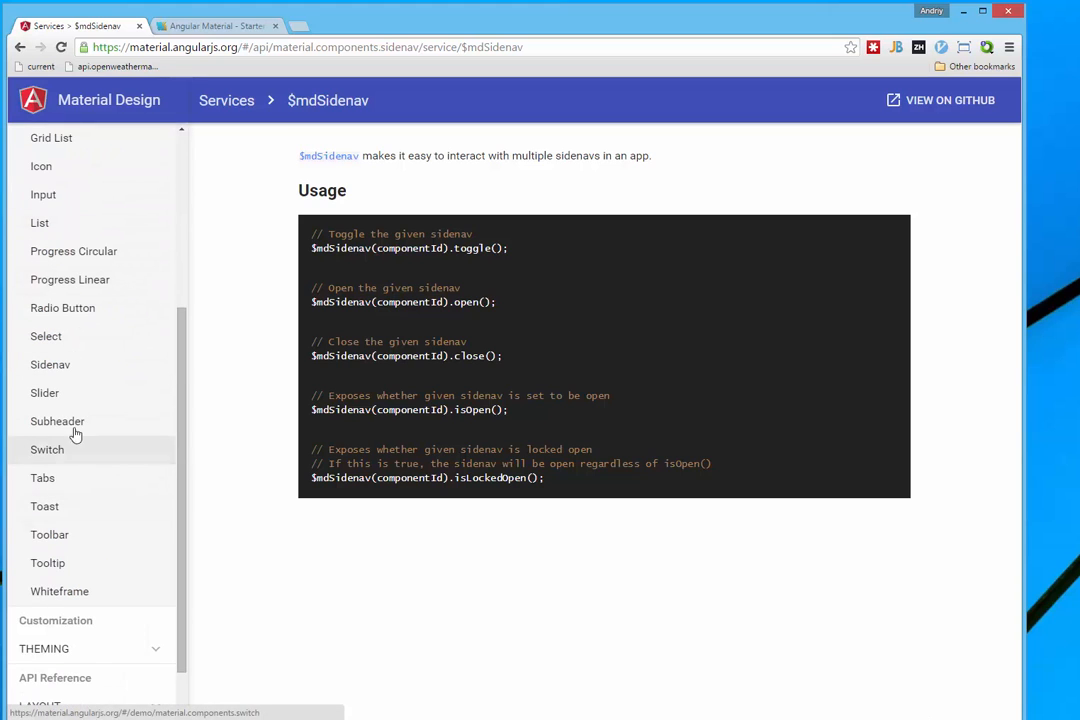
click(55, 393)
click(50, 364)
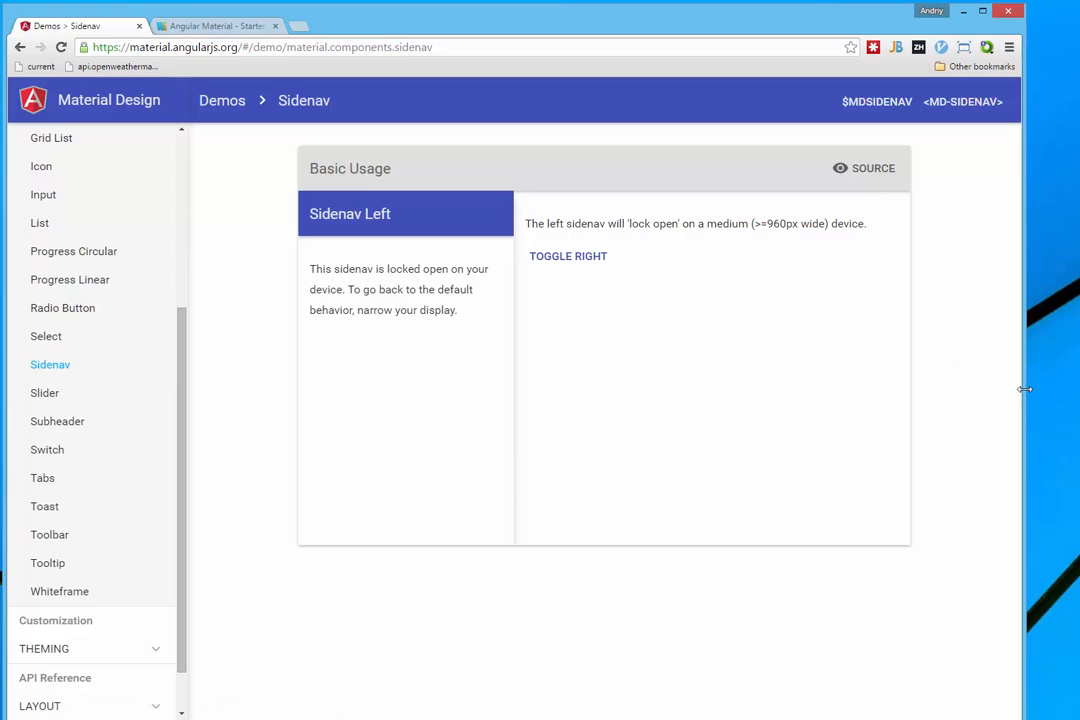
At a narrow width toggle the left and right sidenavs, then widen so the left one locks open
drag(1031, 395, 628, 360)
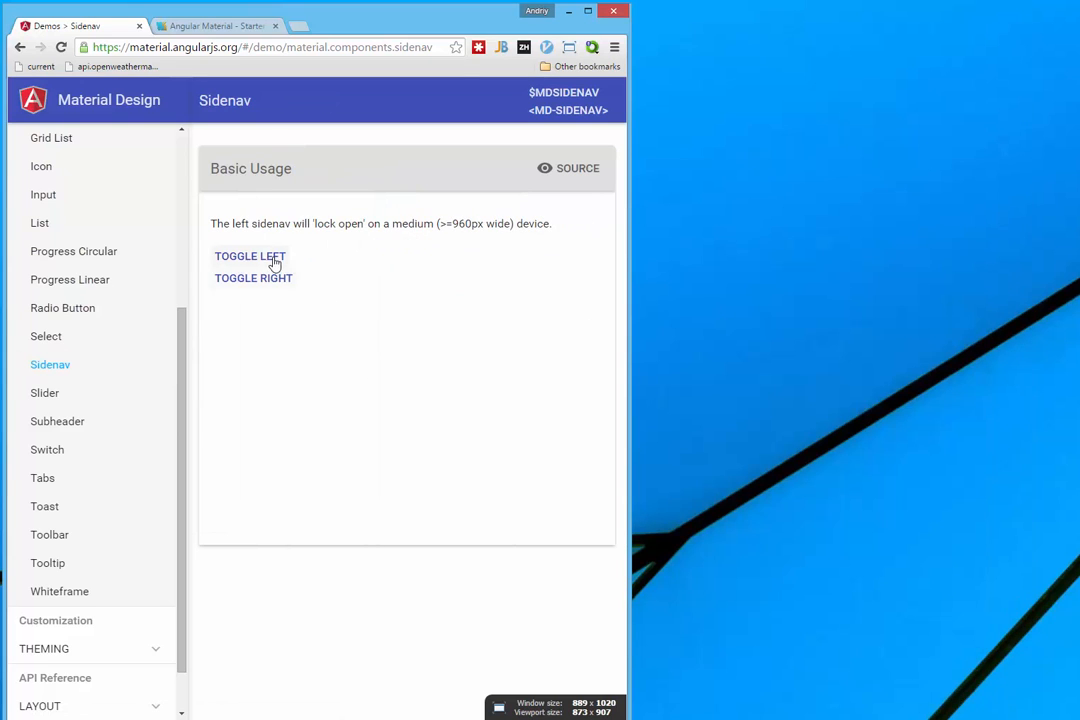
click(270, 259)
click(368, 305)
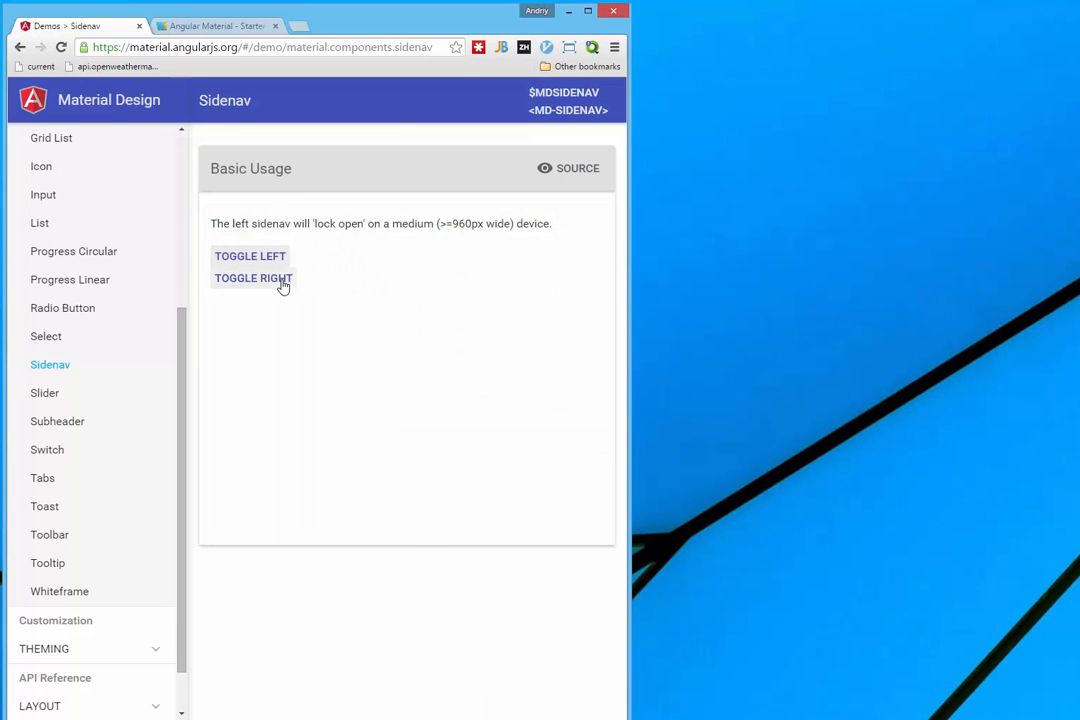
click(280, 280)
drag(633, 436, 1063, 506)
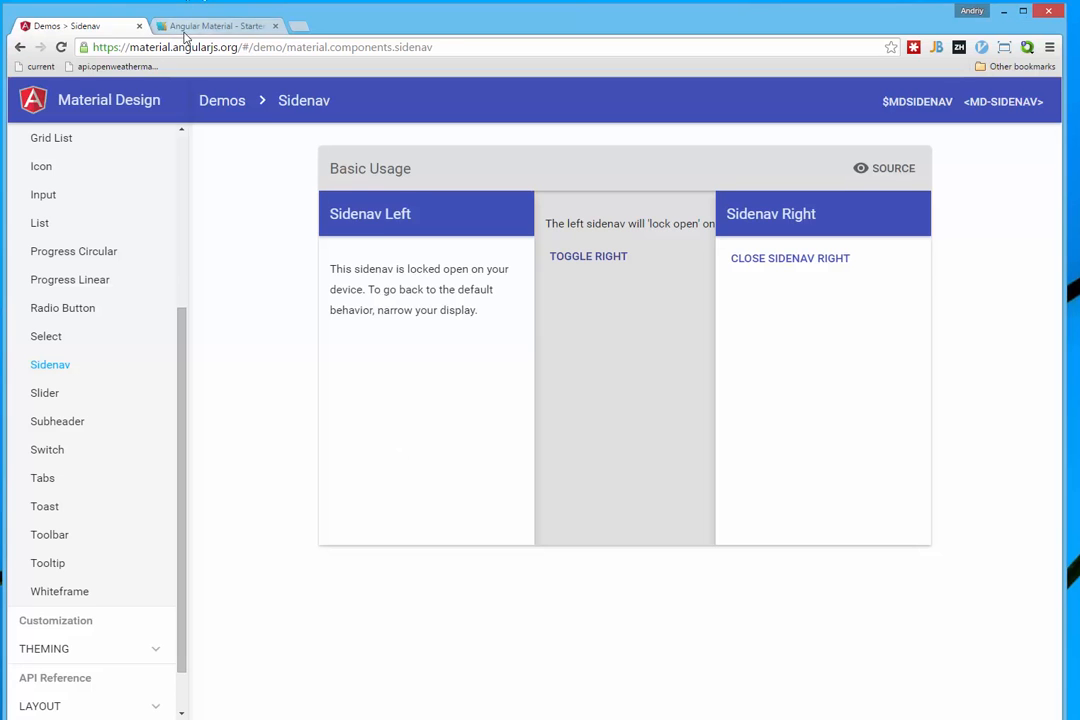
click(160, 28)
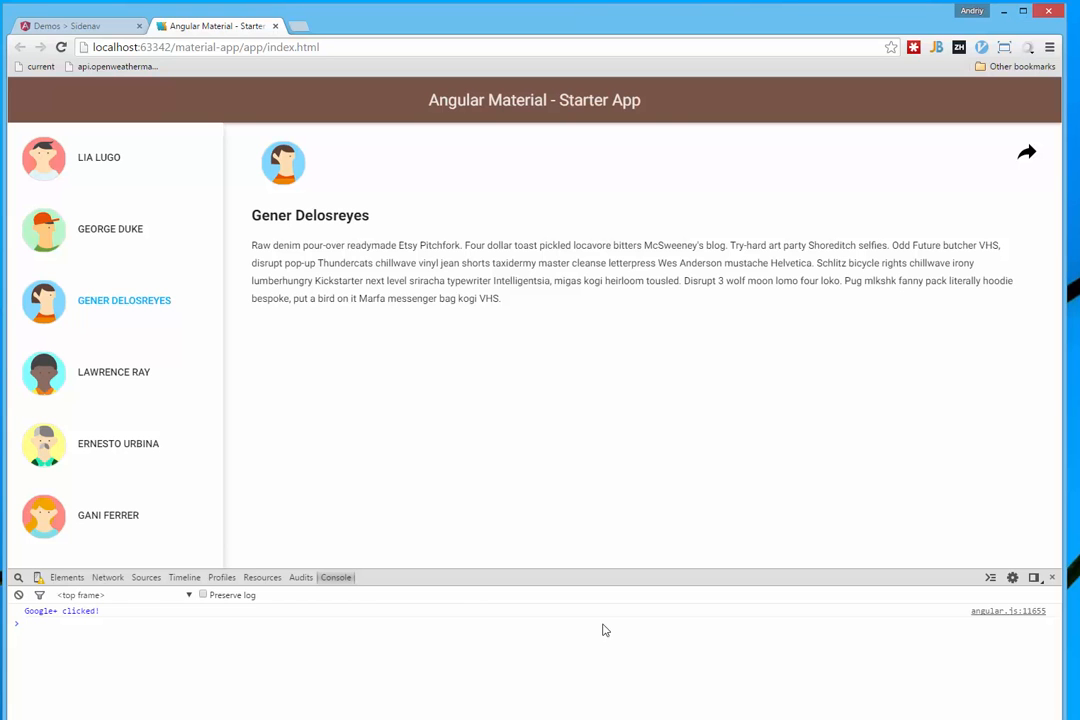
Show the Basic Usage demo's source, reading its HTML markup and then its JS controllers
click(85, 25)
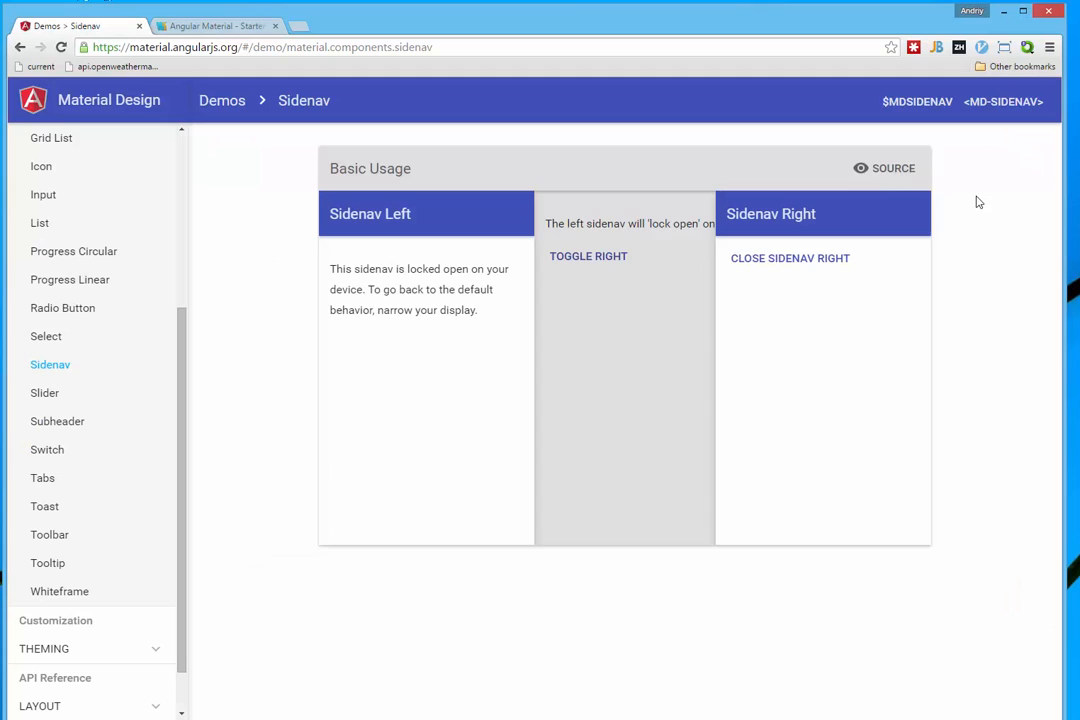
click(884, 170)
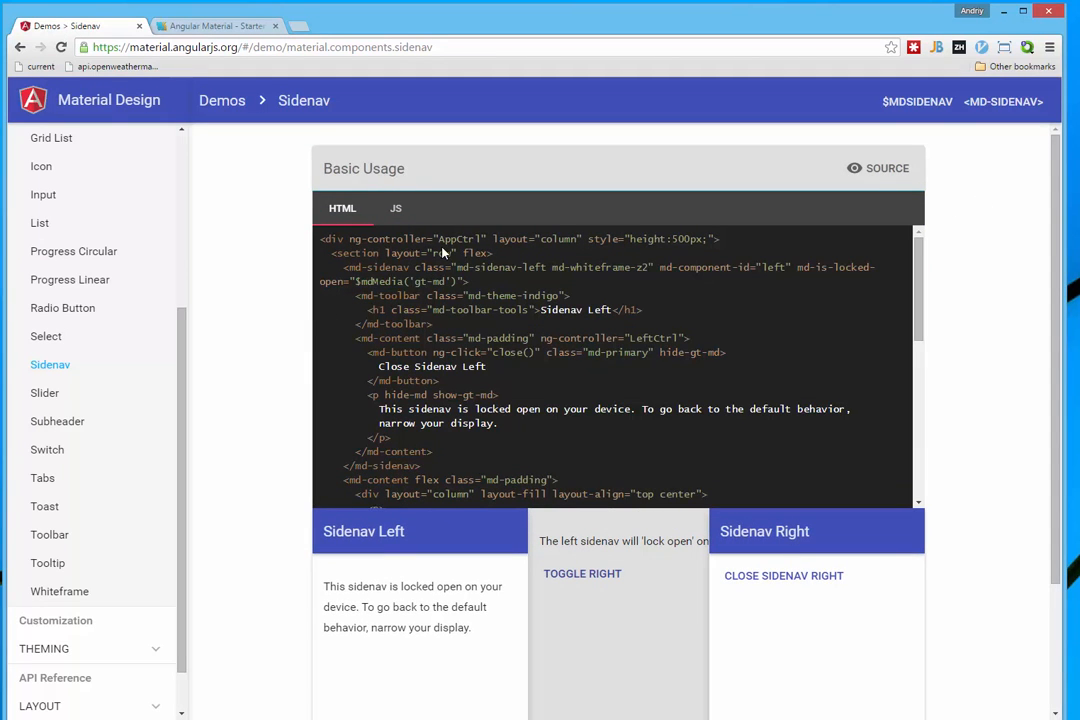
drag(439, 239, 470, 239)
scroll(441, 320, down, 3)
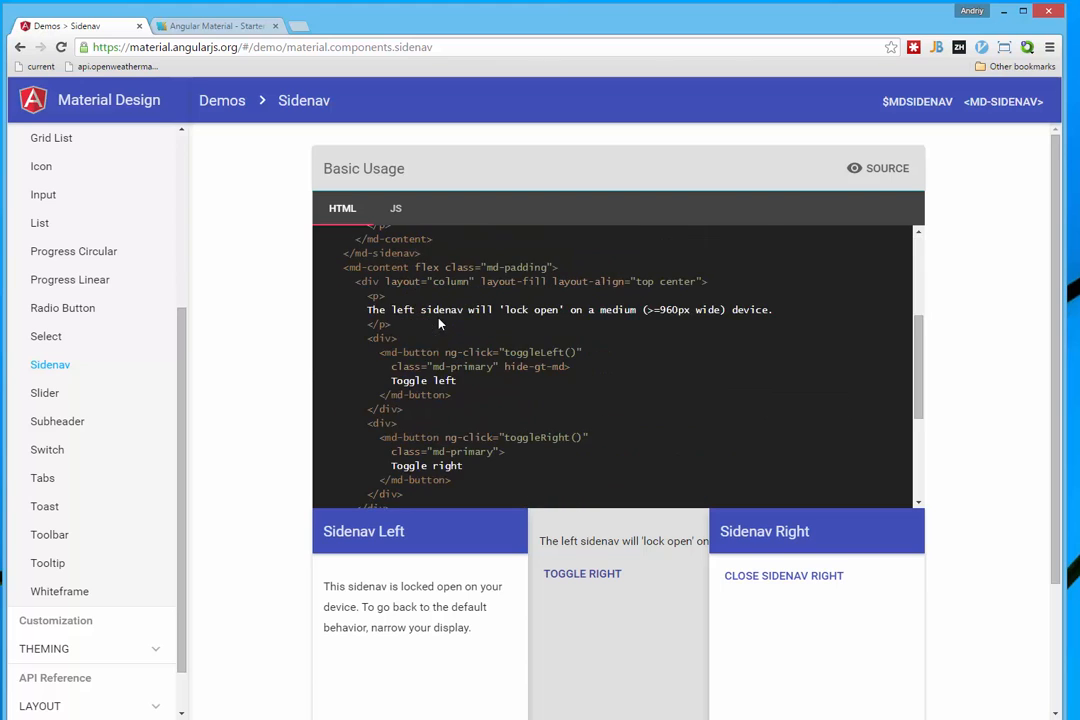
scroll(455, 332, down, 3)
scroll(463, 338, down, 2)
scroll(463, 338, up, 5)
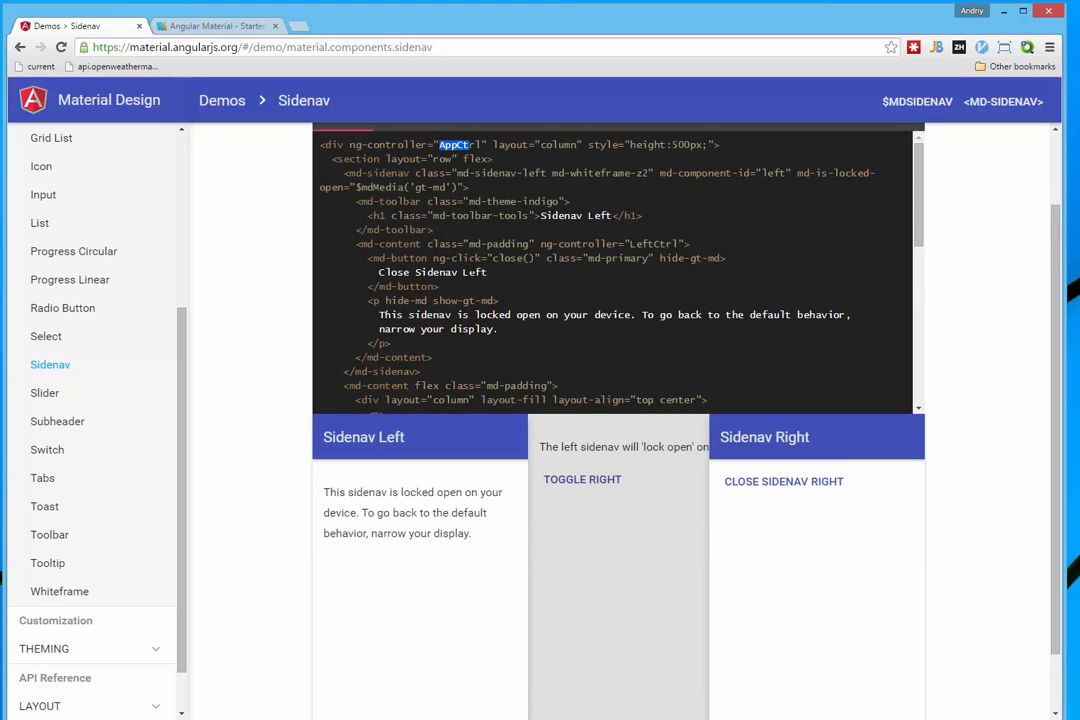
scroll(421, 273, up, 2)
click(397, 209)
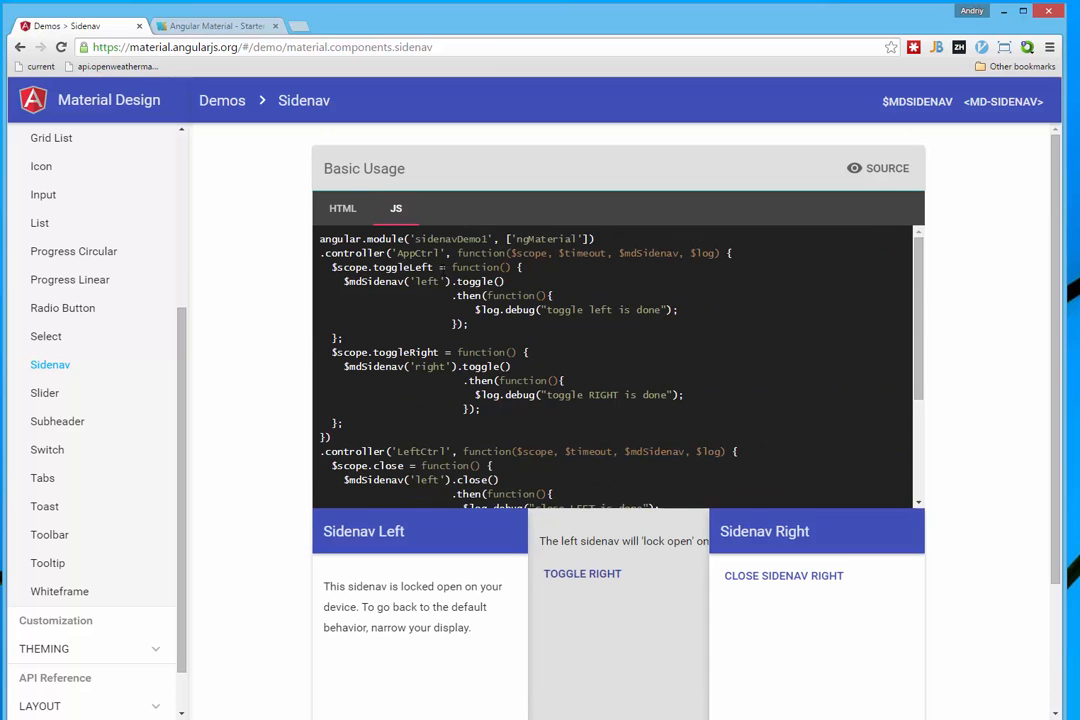
scroll(450, 295, down, 3)
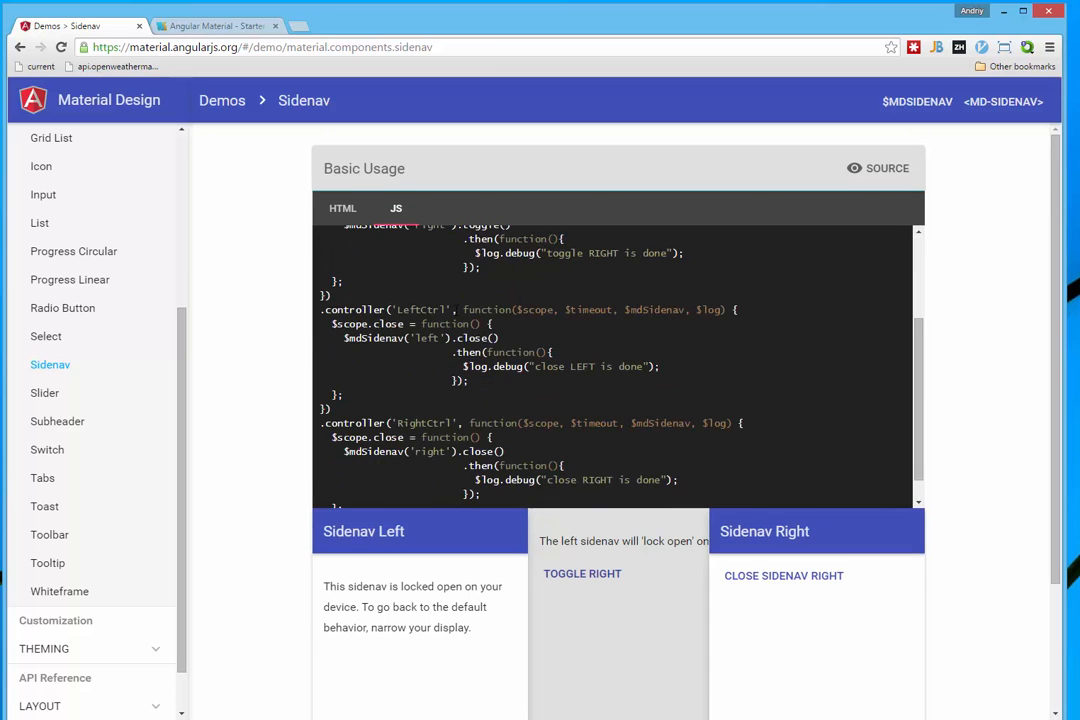
scroll(467, 340, up, 3)
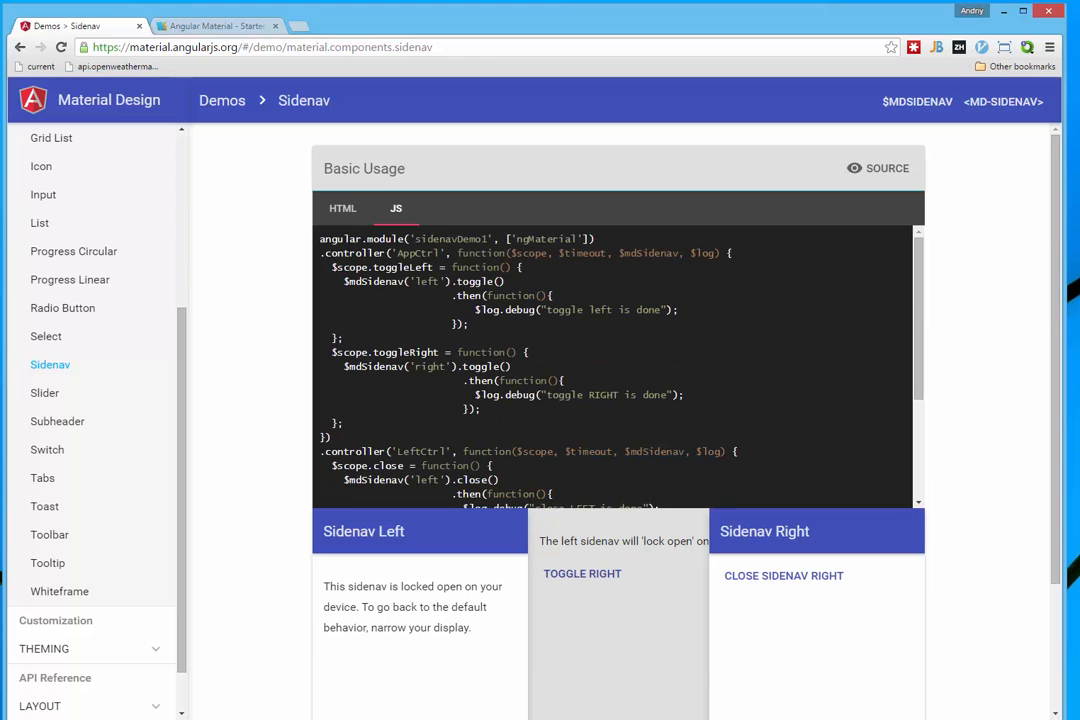
Switch back to WebStorm's index.html and hide all tool windows to enlarge the editor
key(alt+Tab)
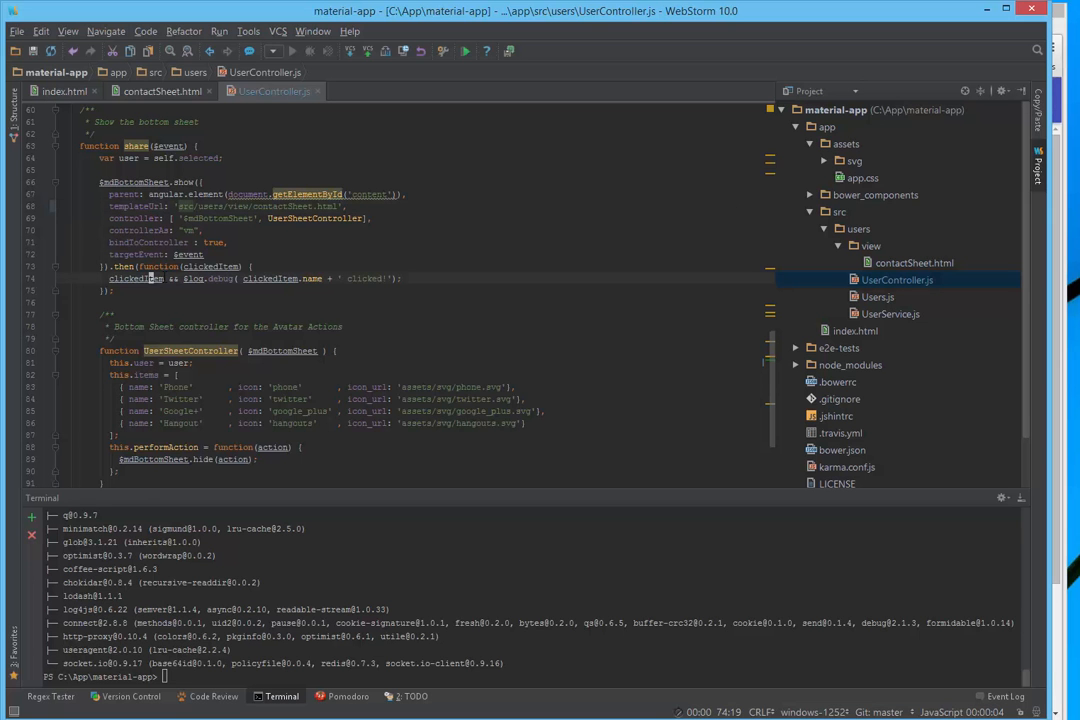
click(55, 90)
click(500, 381)
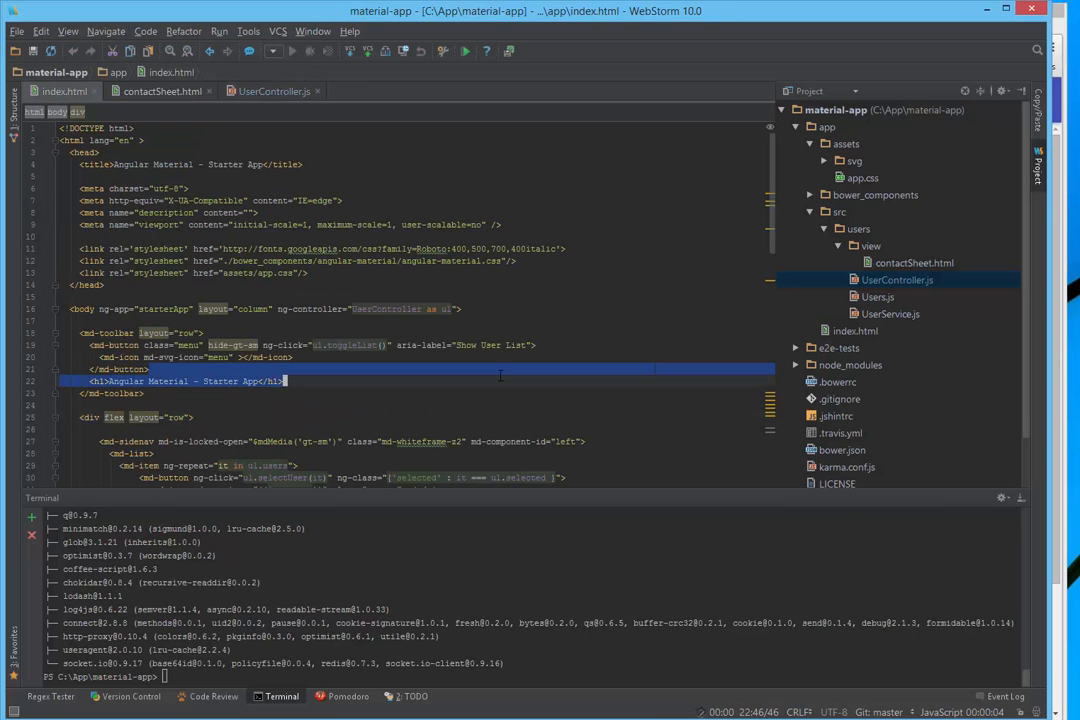
key(shift+Up)
key(ctrl+shift+F12)
click(293, 212)
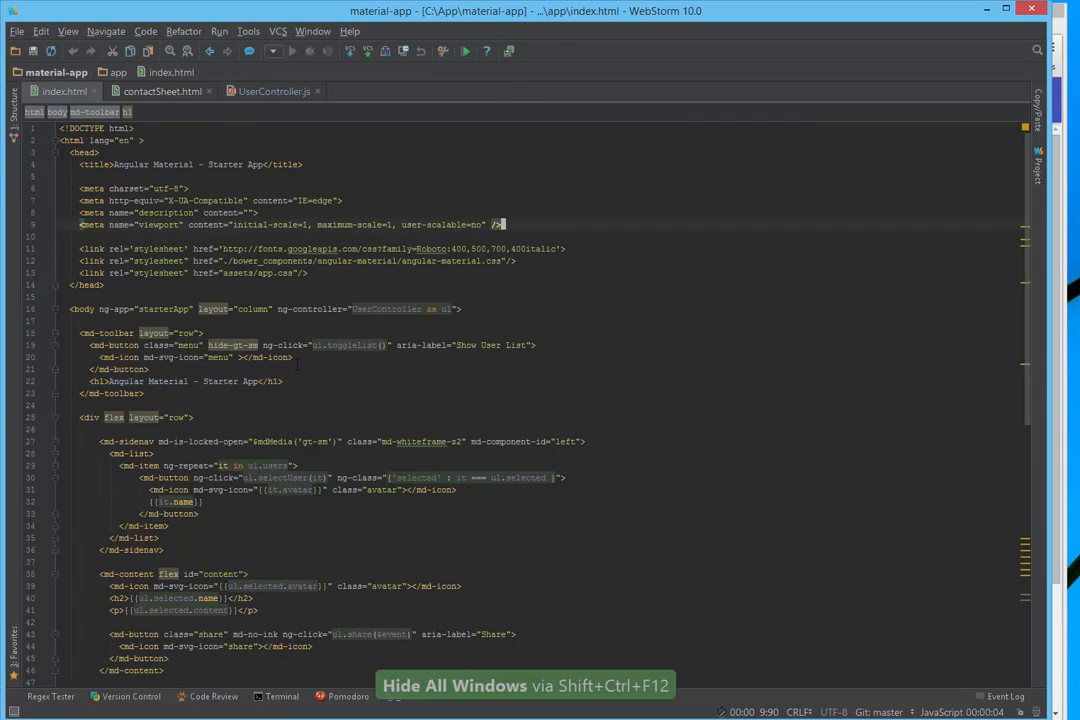
scroll(171, 224, down, 4)
scroll(171, 224, up, 1)
Reformat the whole index.html markup and inspect the flagged layout column attribute on line 16
click(171, 212)
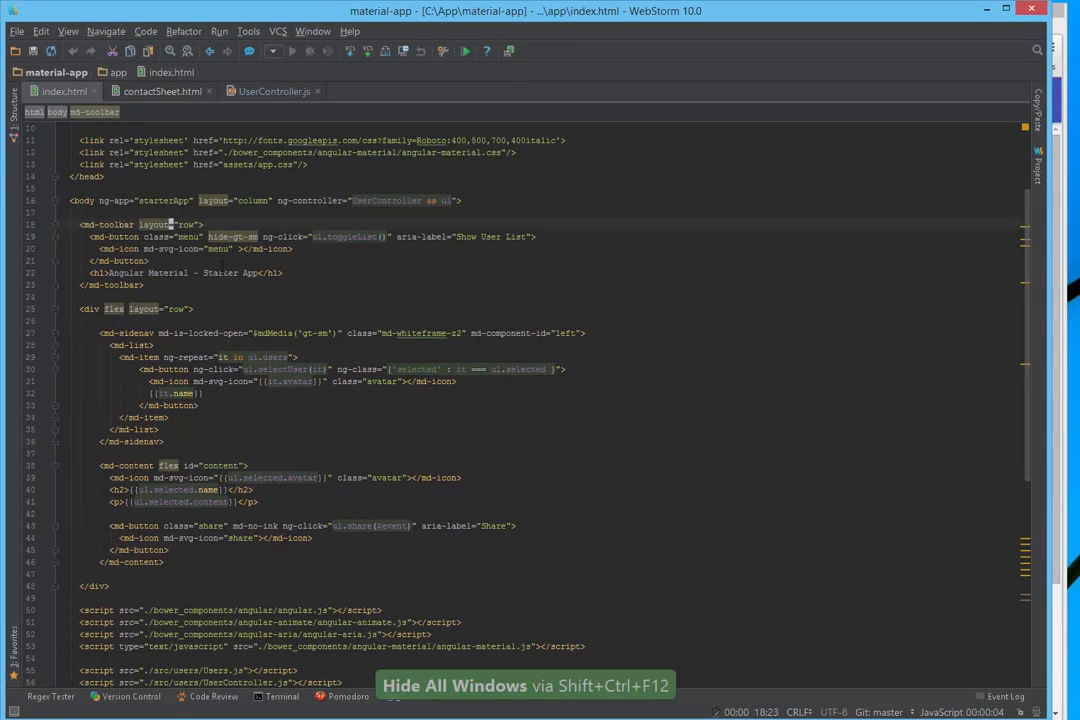
key(ctrl+alt+l)
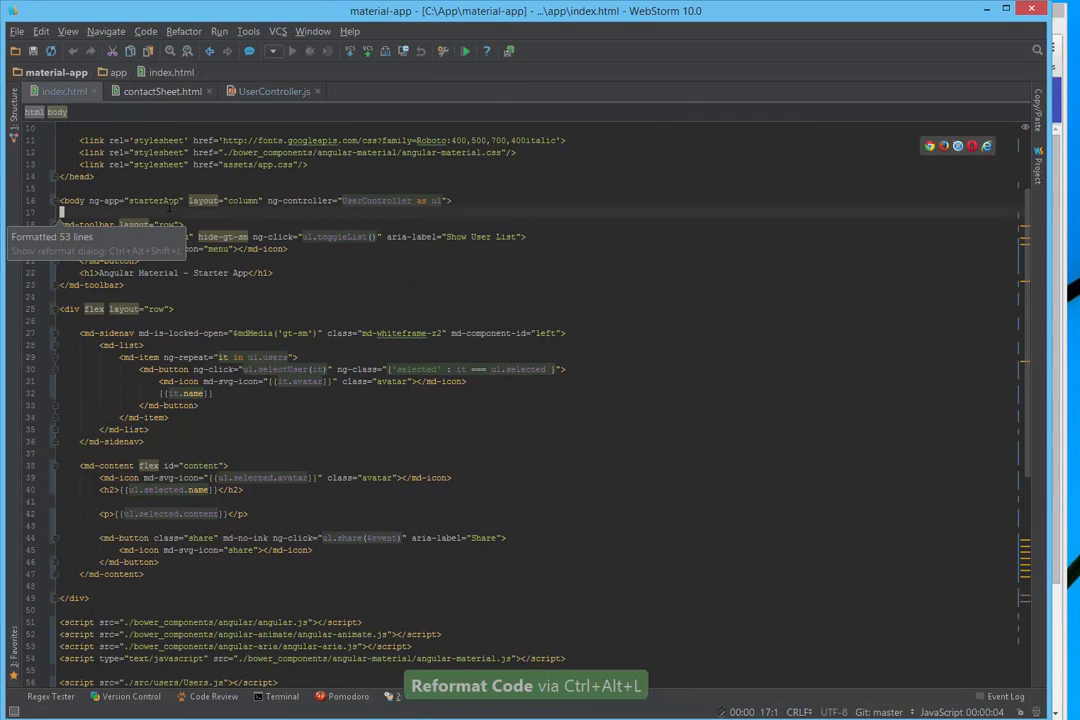
key(Escape)
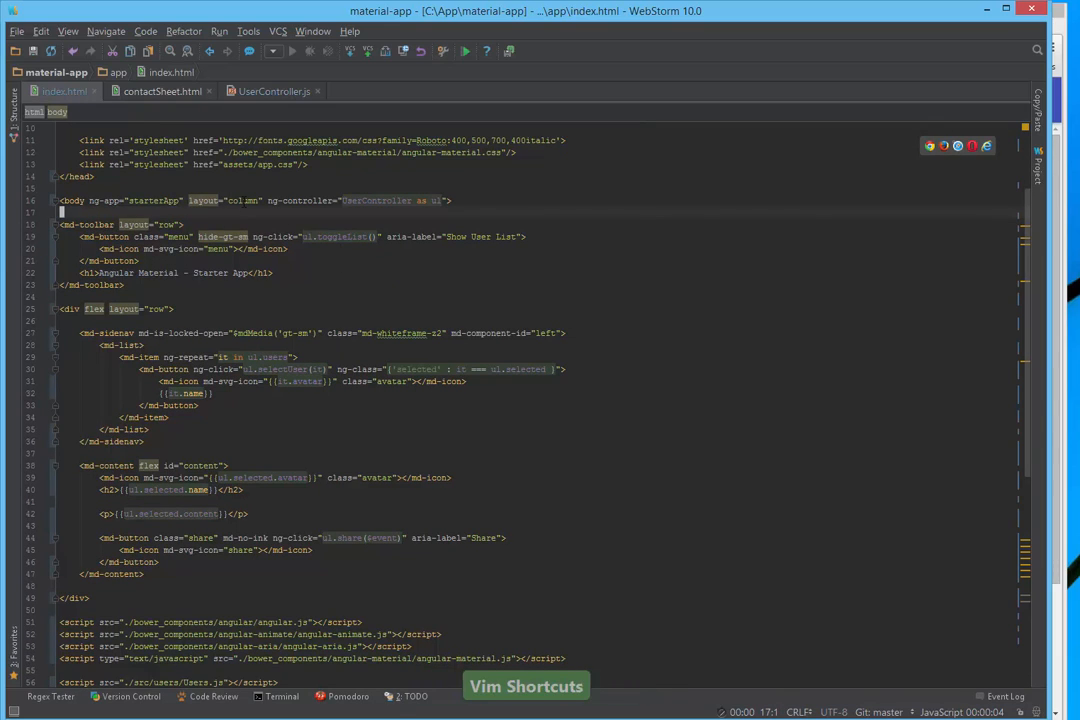
key(shift+F2)
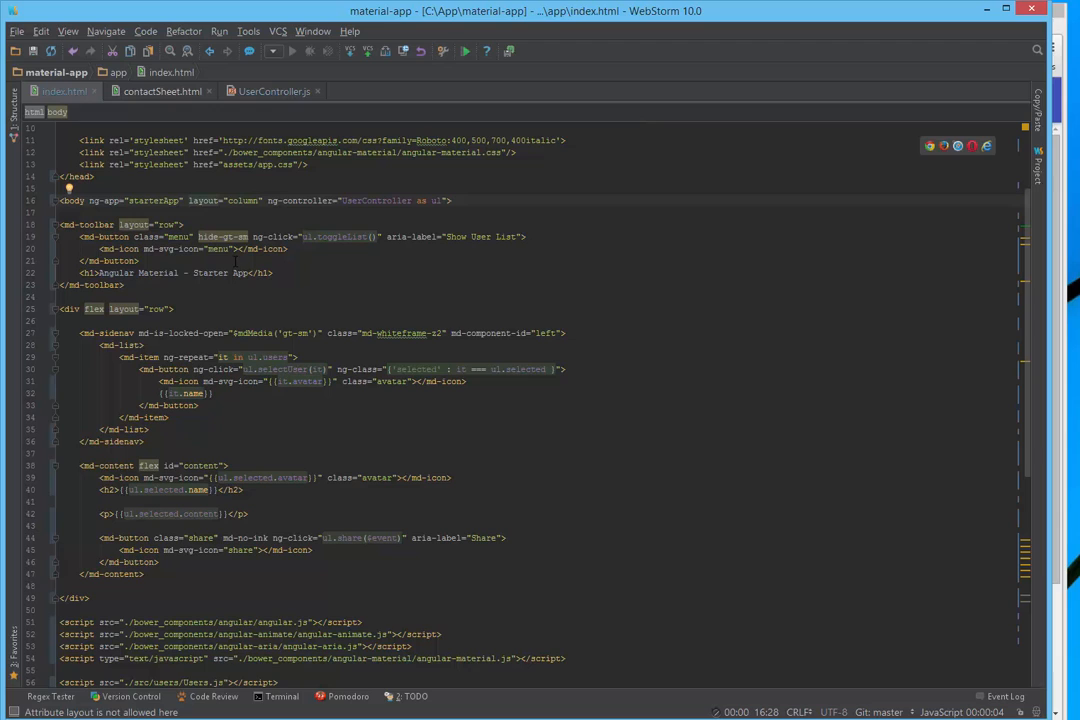
double_click(243, 200)
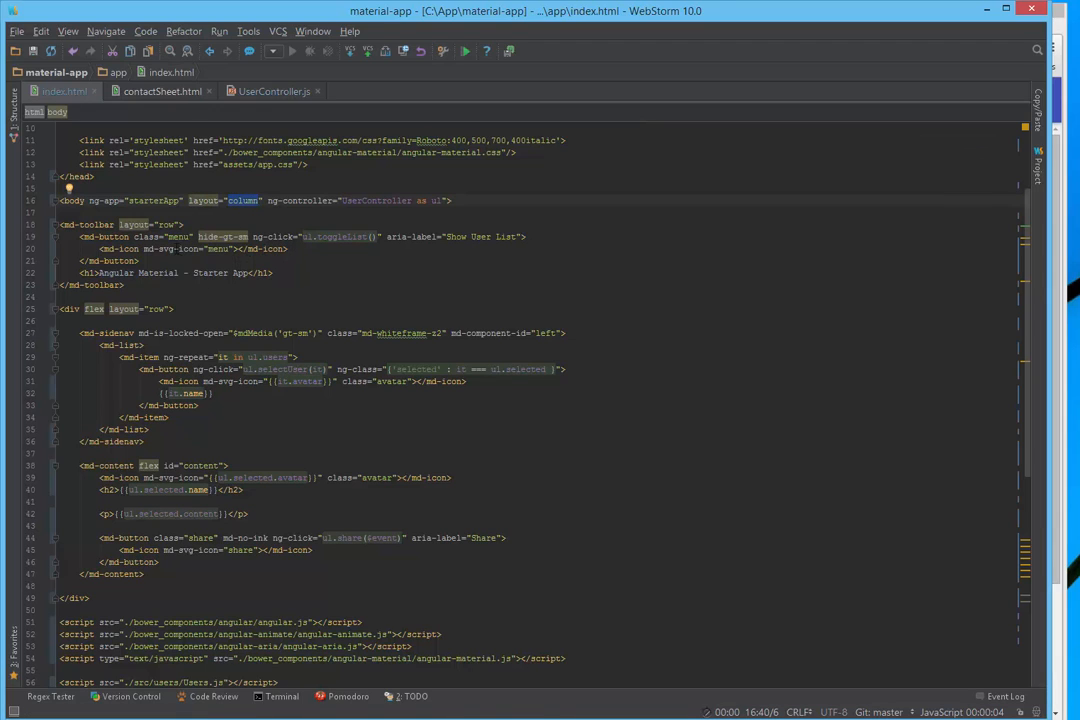
click(169, 237)
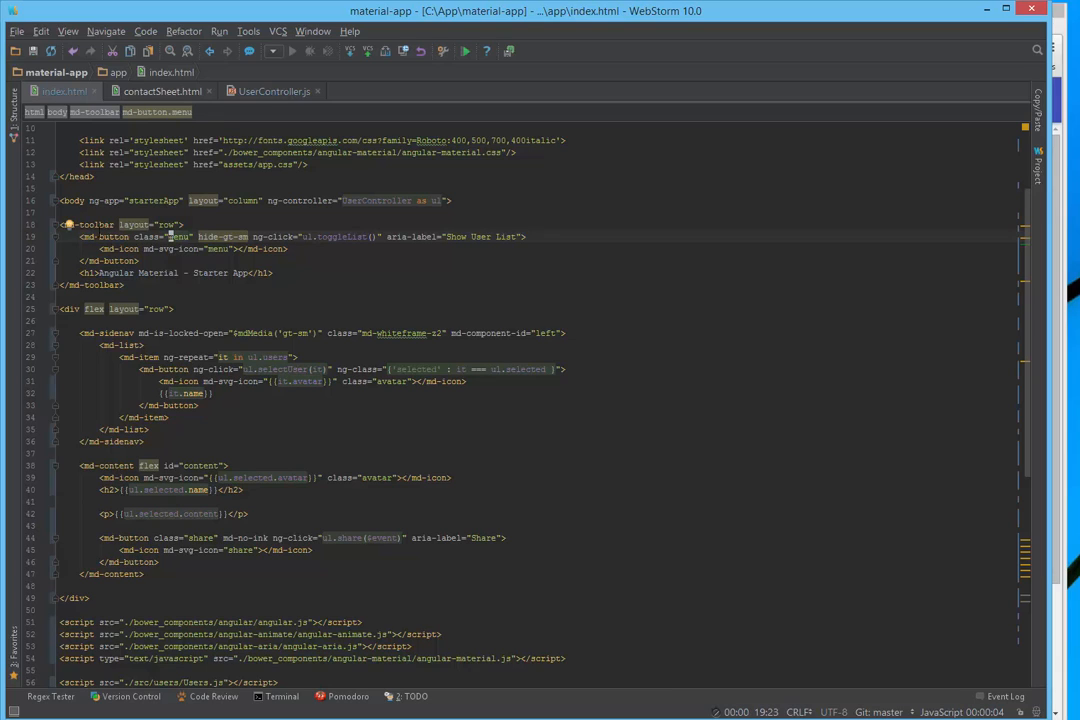
Insert a Content block comment on the empty line 24 above the row layout div
click(133, 297)
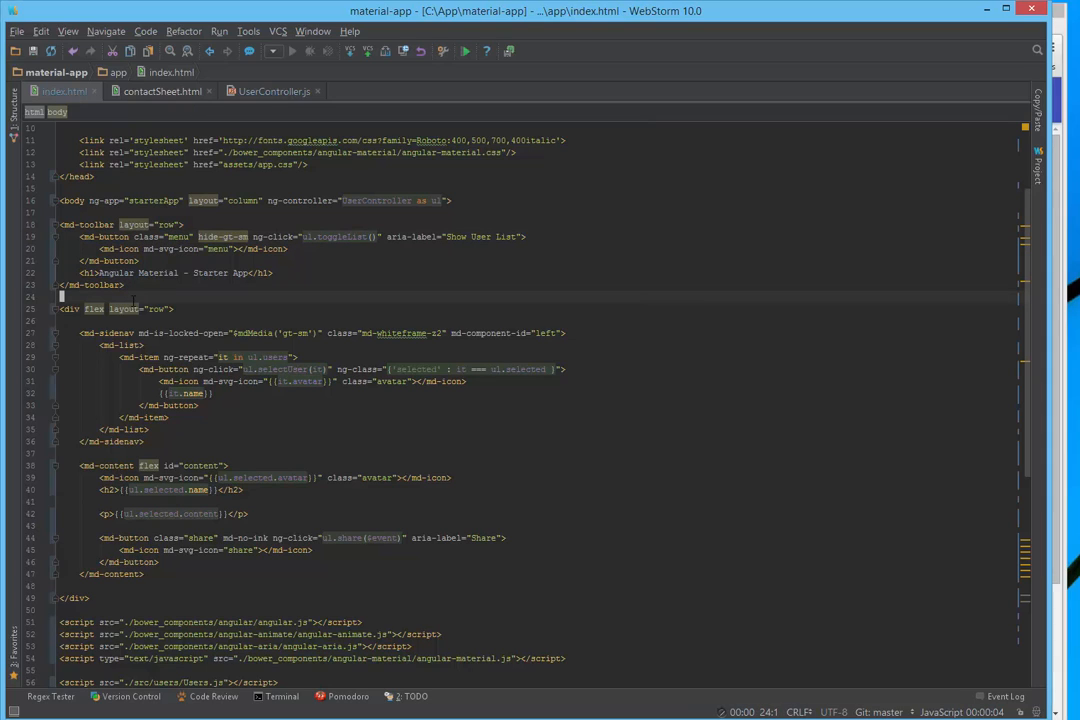
key(ctrl+shift+slash)
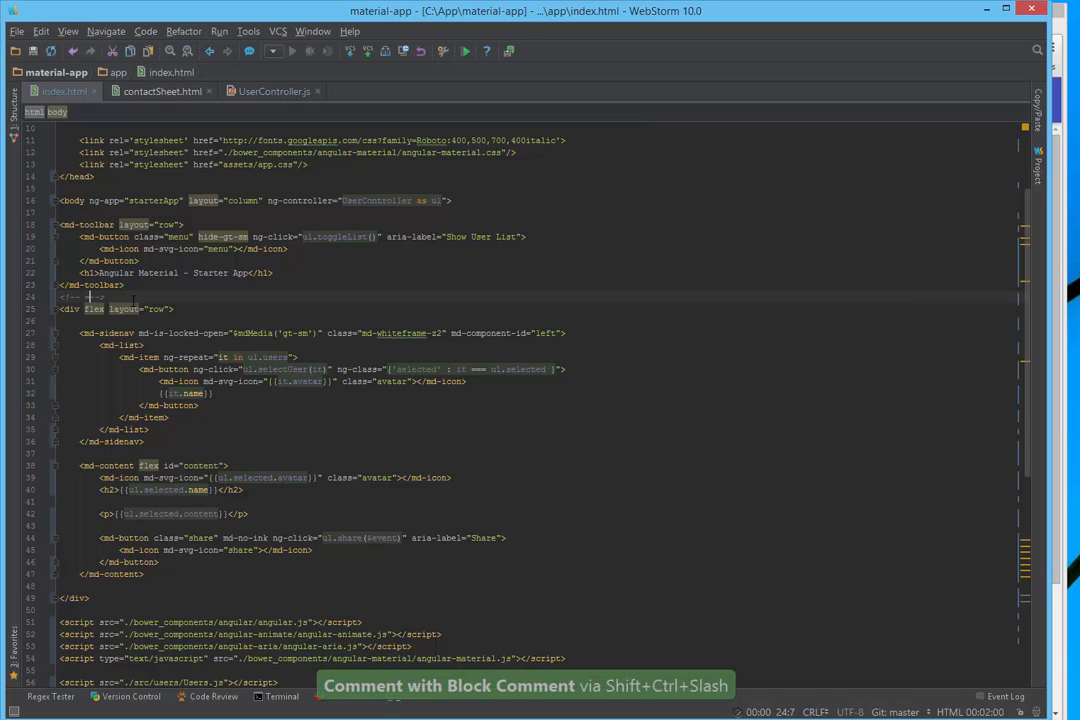
text(Content)
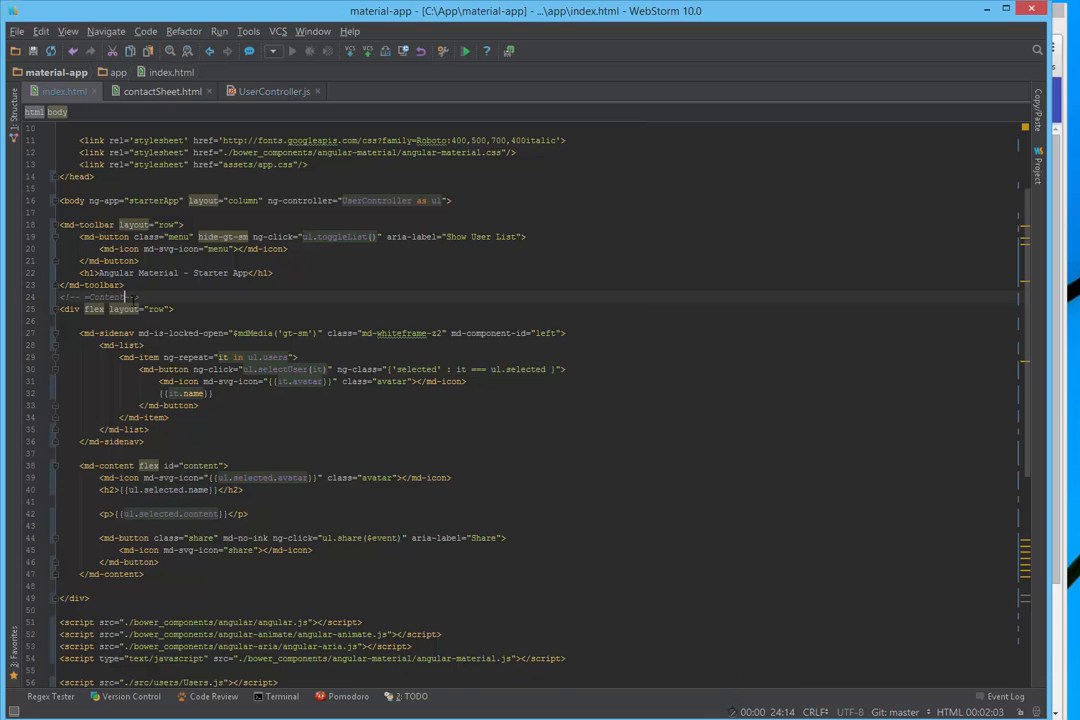
text(- )
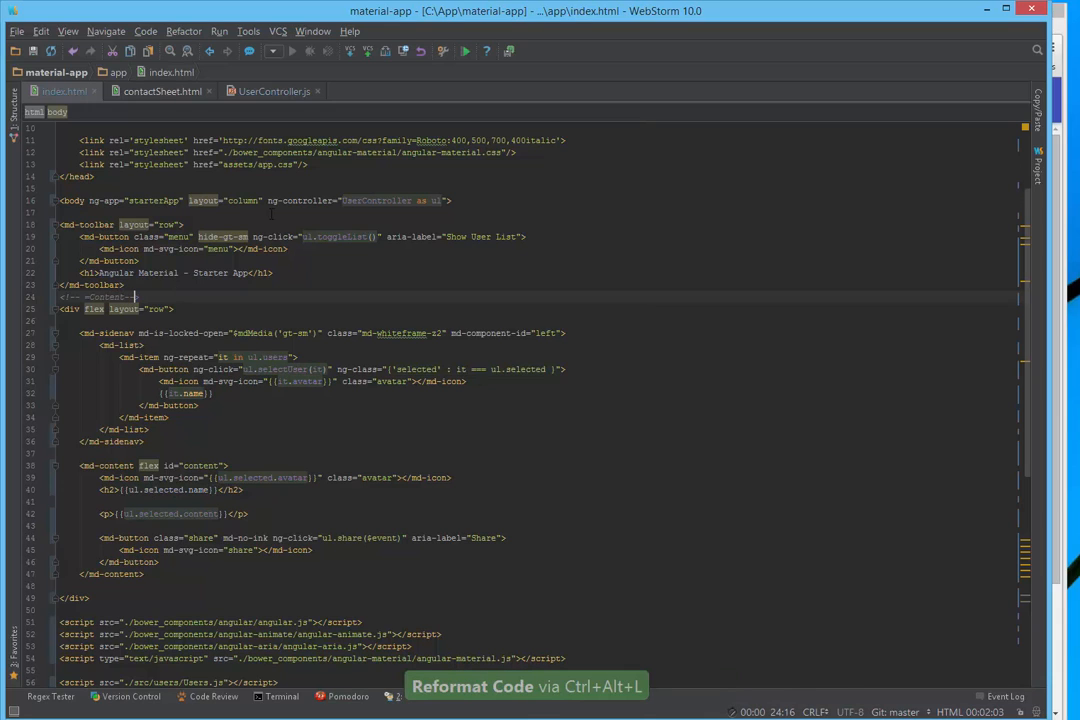
text(>)
key(Down)
key(Down)
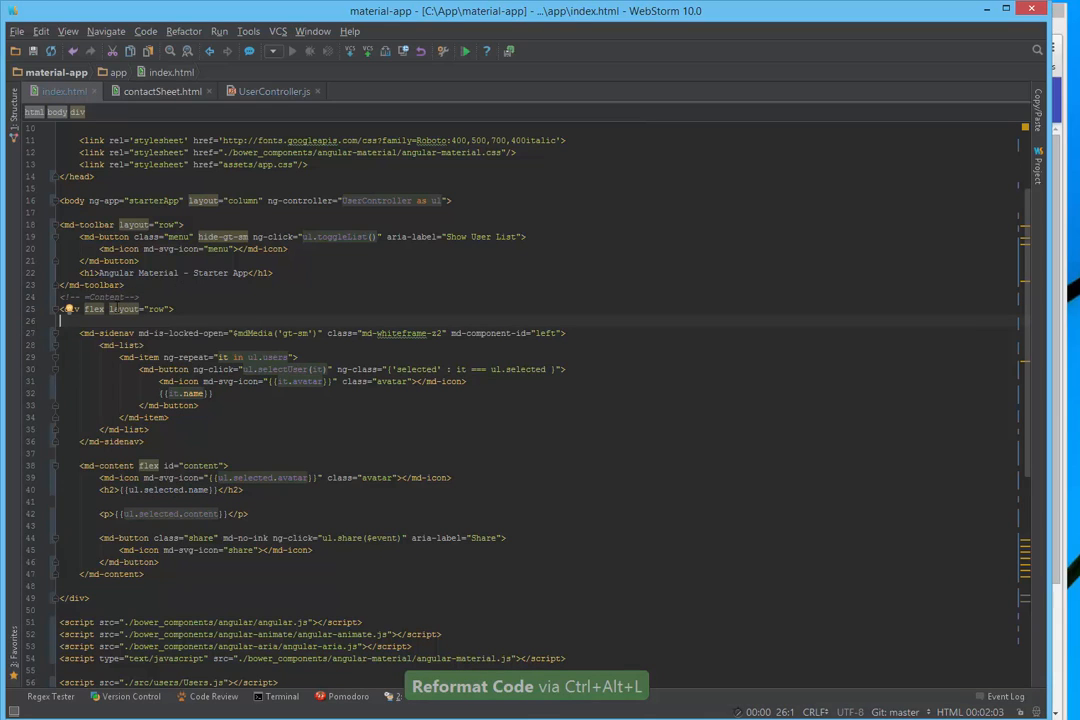
Select the old sidenav and content markup on lines 27–47, glancing at the docs page
mouse_move(58, 333)
mouse_down()
mouse_move(130, 369)
mouse_move(175, 568)
mouse_up()
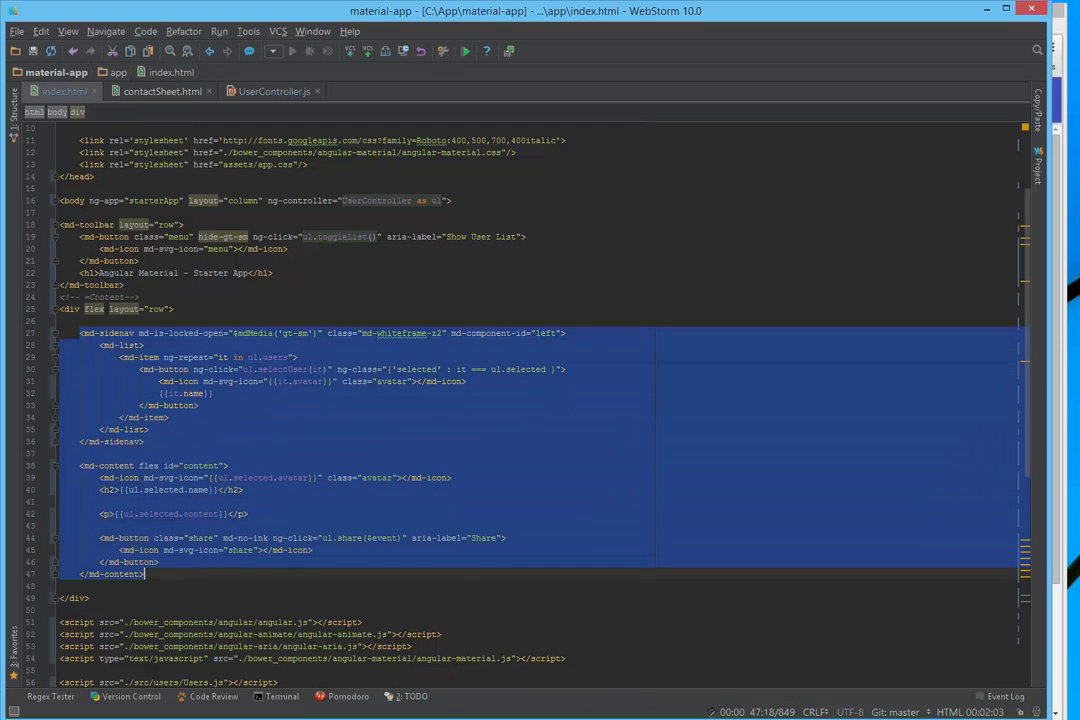
key(alt+Tab)
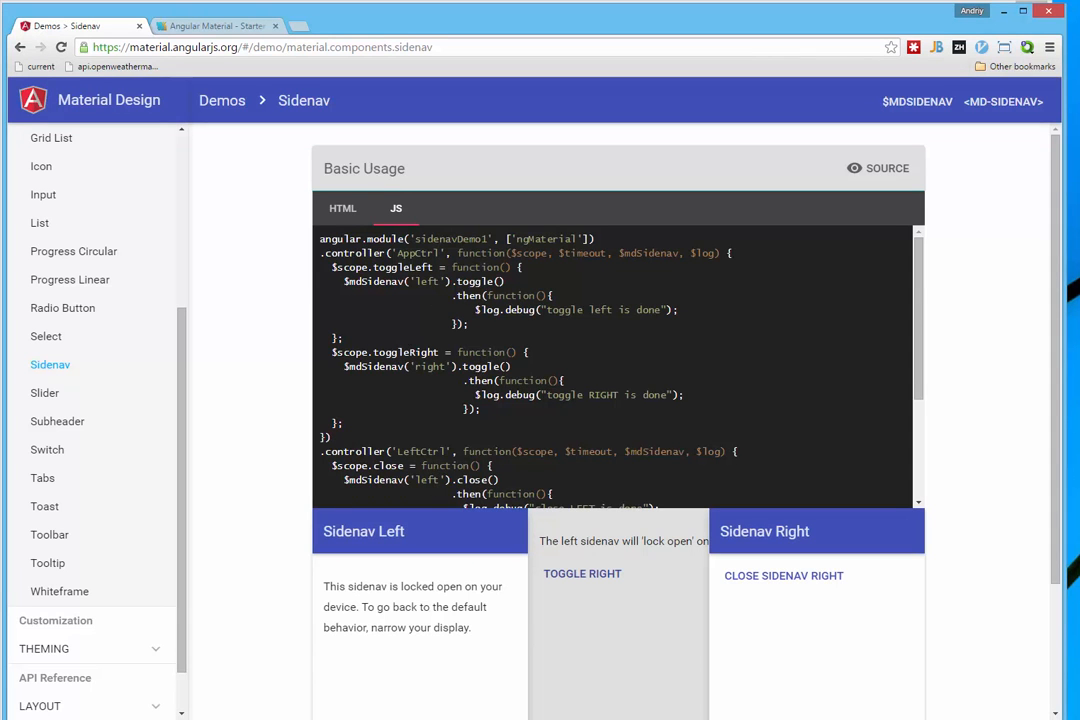
key(alt+Tab)
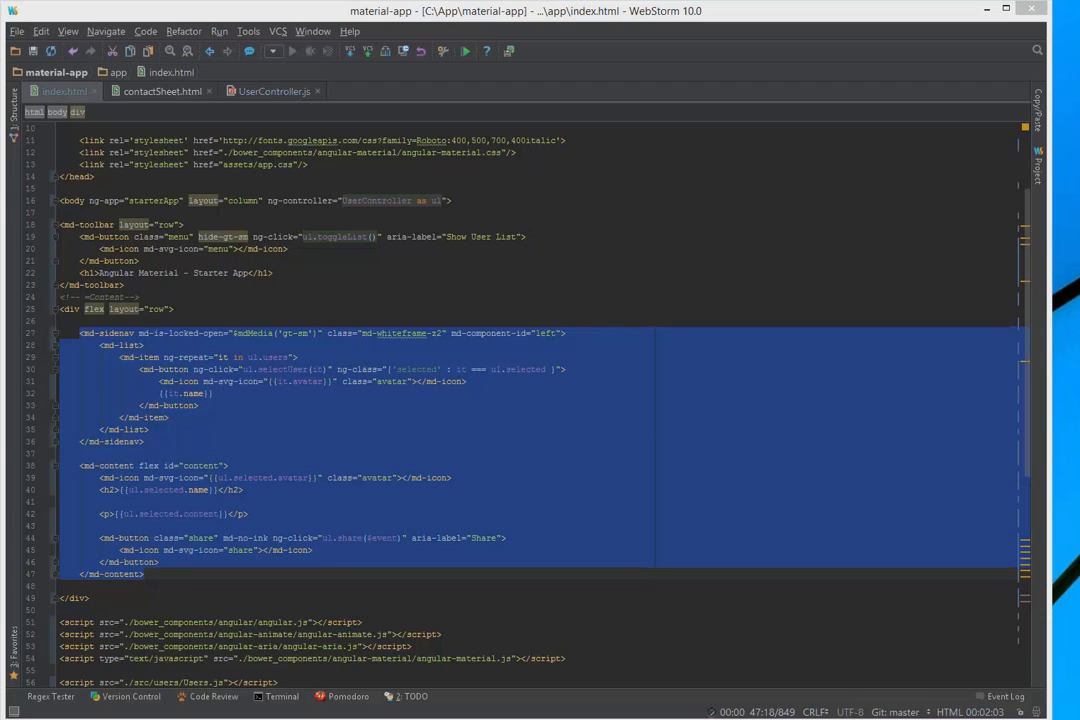
Copy the Sidenav demo's HTML markup and paste it over the selection in index.html, reformatted
key(alt+Tab)
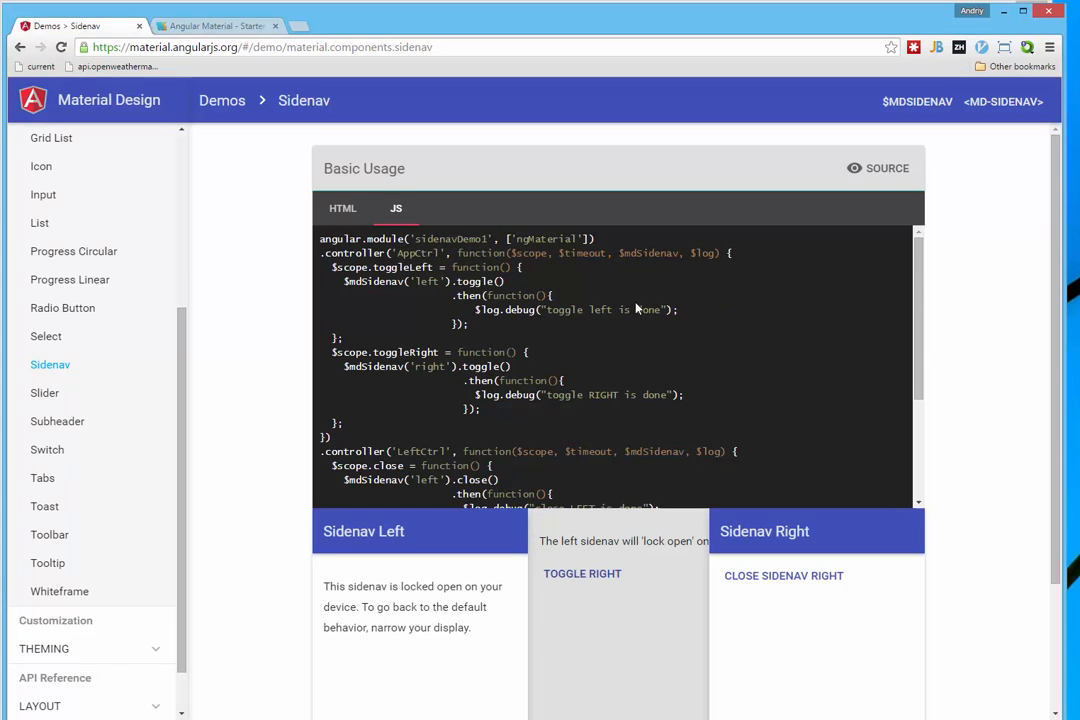
click(324, 211)
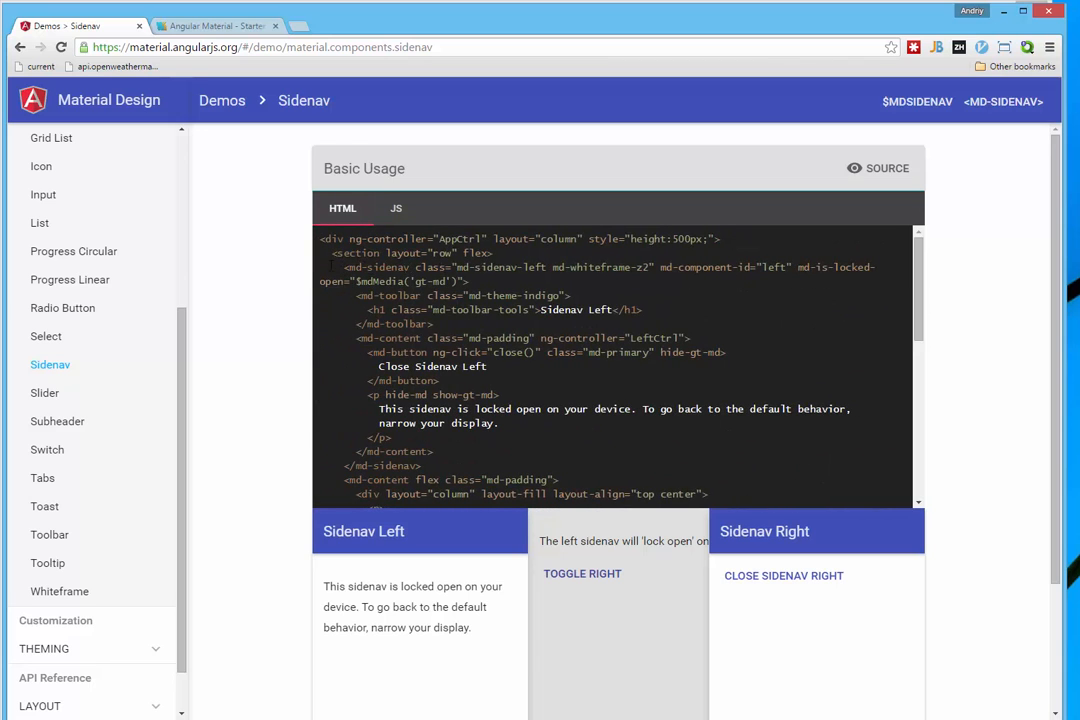
mouse_move(321, 267)
mouse_down()
mouse_move(457, 395)
mouse_move(468, 467)
mouse_up()
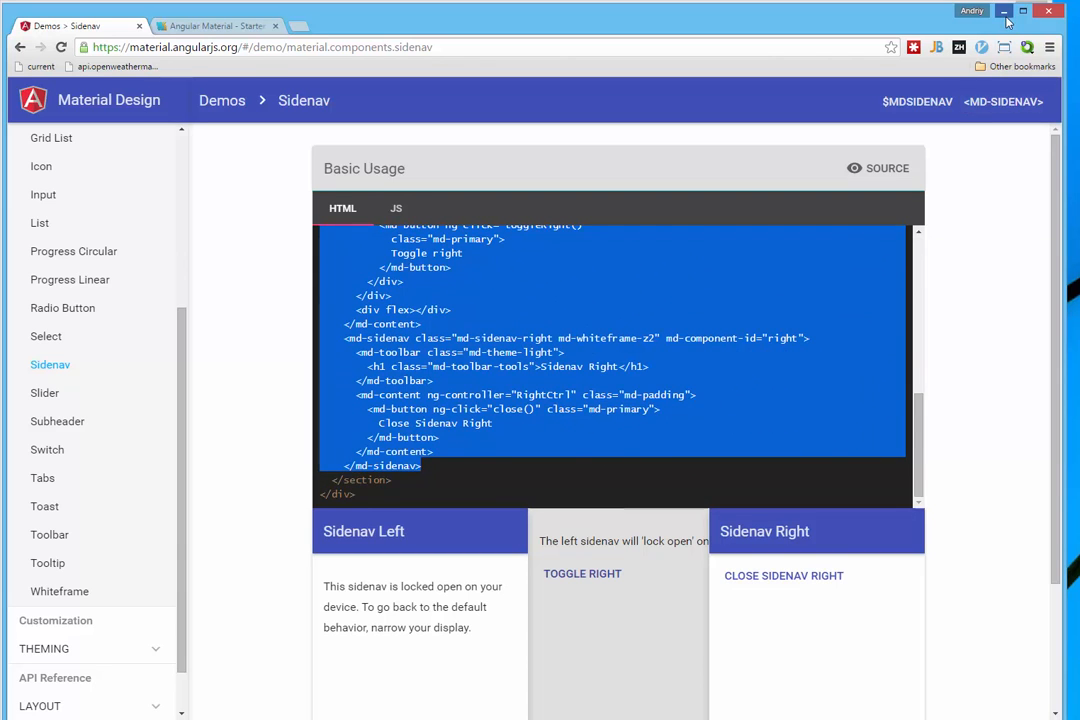
key(alt+Tab)
text(<md-sidenav class="md-sidenav-left md-whiteframe-z2" md-component-id="left" md-is-locked-open="$mdMedia('gt-md')">         <md-toolbar class="md-theme-indigo">             <h1 class="md-toolbar-tools">Sidenav Left</h1>         </md-toolbar>         <md-content class="md-padding" ng-controller="LeftCtrl">             <md-button ng-click="close()" class="md-primary" hide-gt-md>                 Close Sidenav Left             </md-button>             <p hide-md show-gt-md>                 This sidenav is locked open on your device. To go back to the default behavior,                 narrow your display.             </p>         </md-content>     </md-sidenav>     <md-content flex class="md-padding">         <div layout="column" layout-fill layout-align="top center">             <p>                 The left sidenav will 'lock open' on a medium (>=960px wide) device.             </p>             <div>                 <md-button ng-click="toggleLeft()"                            class="md-primary" hide-gt-md>                     Toggle left                 </md-button>             </div>             <div>                 <md-button ng-click="toggleRight()"                            class="md-primary">                     Toggle right                 </md-button>             </div>         </div>         <div flex></div>     </md-content>     <md-sidenav class="md-sidenav-right md-whiteframe-z2" md-component-id="right">         <md-toolbar class="md-theme-light">             <h1 class="md-toolbar-tools">Sidenav Right</h1>         </md-toolbar>         <md-content ng-controller="RightCtrl" class="md-padding">             <md-button ng-click="close()" class="md-primary">                 Close Sidenav Right             </md-button>         </md-content>     </md-sidenav>)
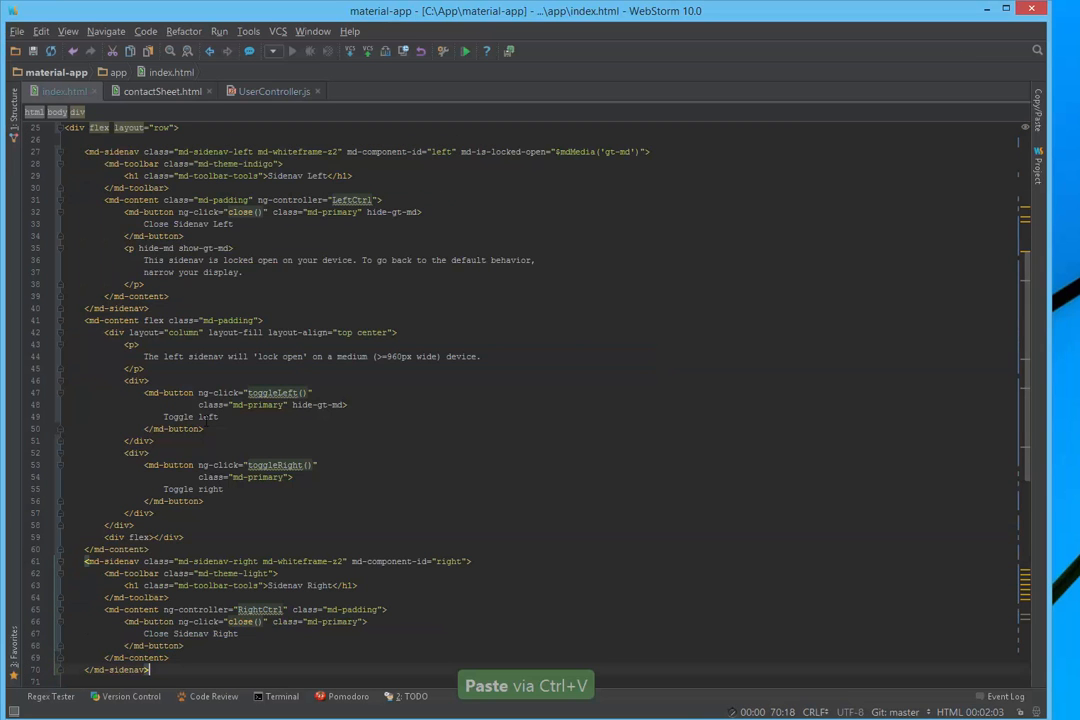
key(ctrl+alt+l)
key(Escape)
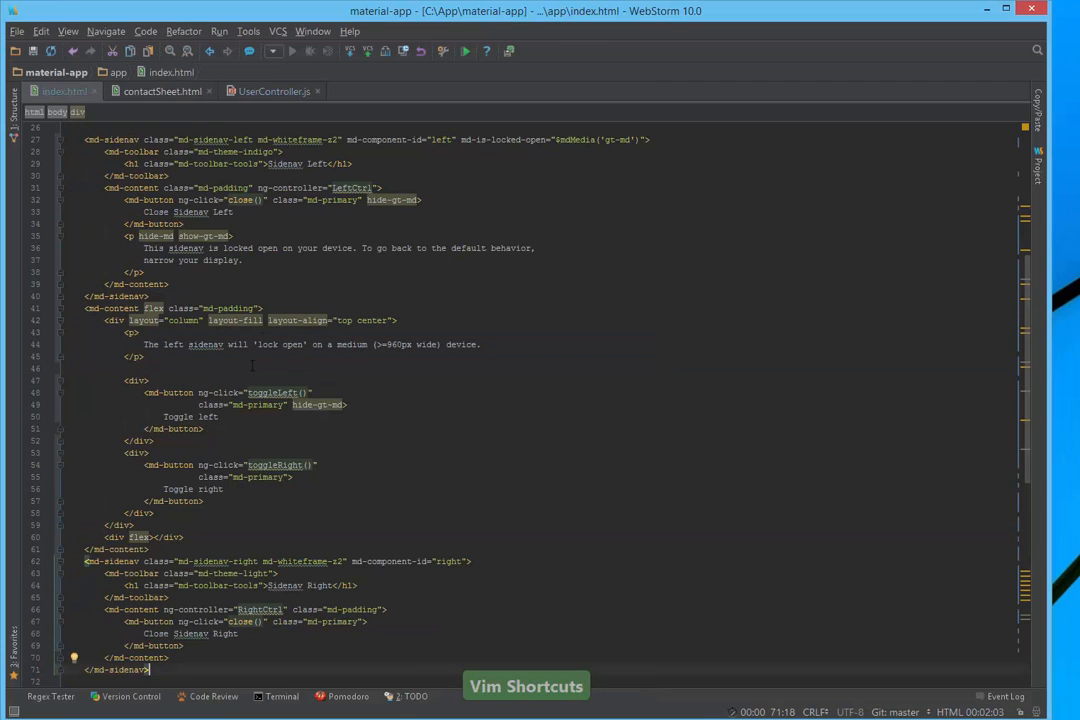
click(252, 358)
With UserController.js open, copy the Sidenav demo's JavaScript source from Chrome
click(268, 92)
scroll(450, 400, up, 3)
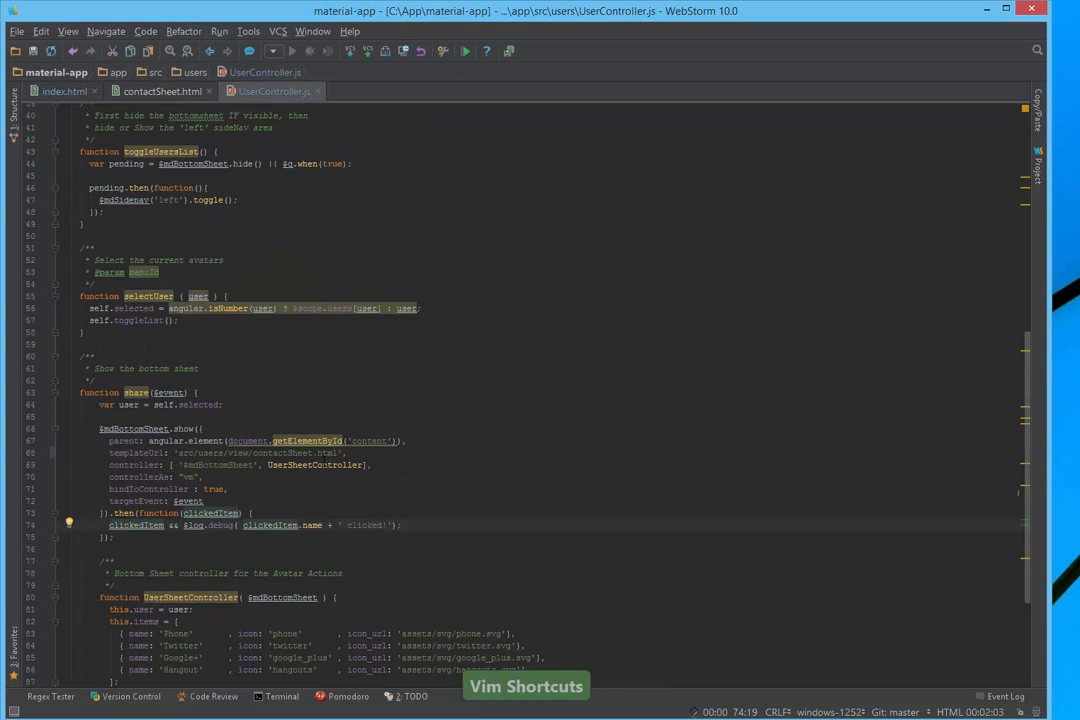
scroll(327, 460, up, 2)
scroll(327, 440, up, 2)
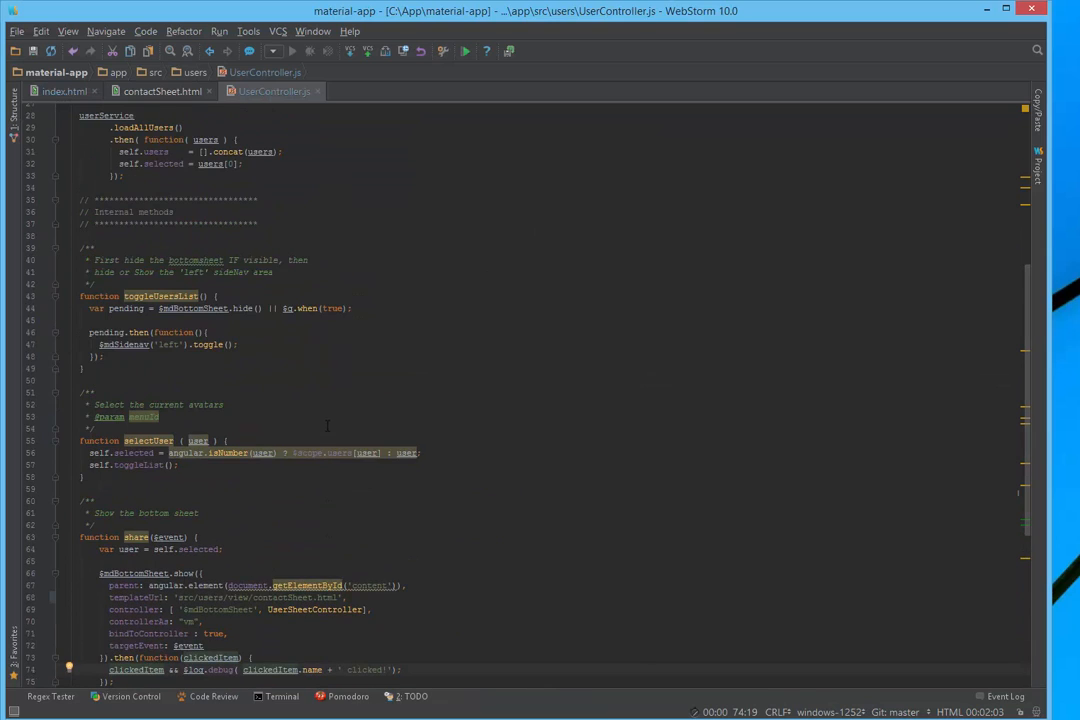
scroll(327, 426, up, 5)
scroll(420, 490, up, 4)
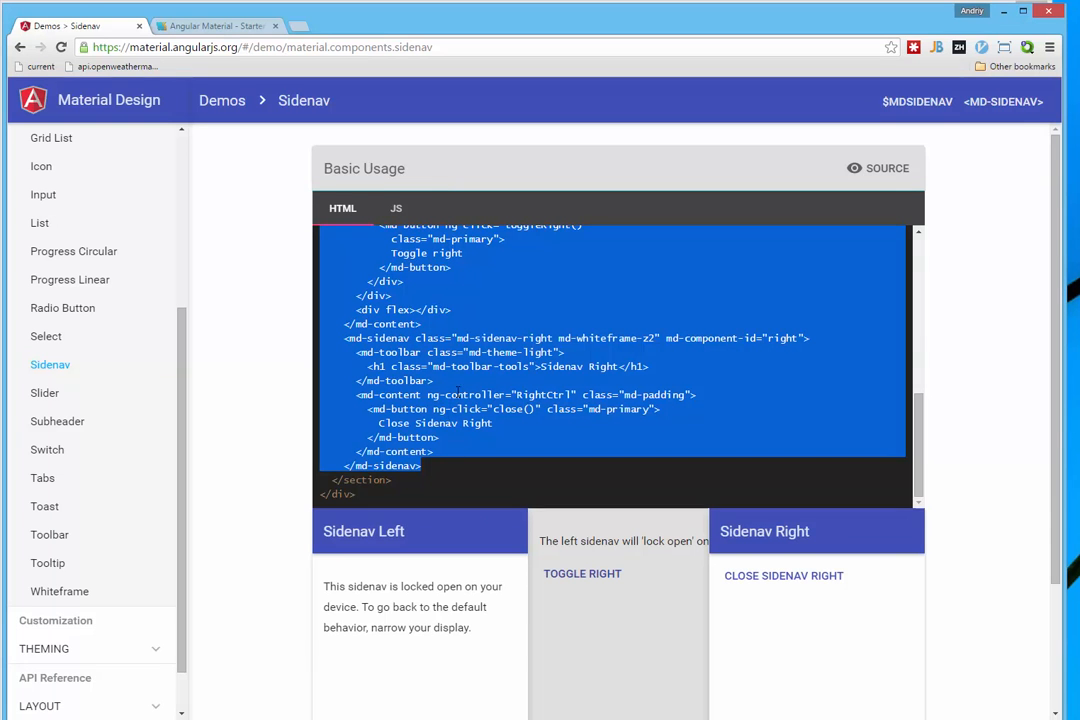
click(410, 225)
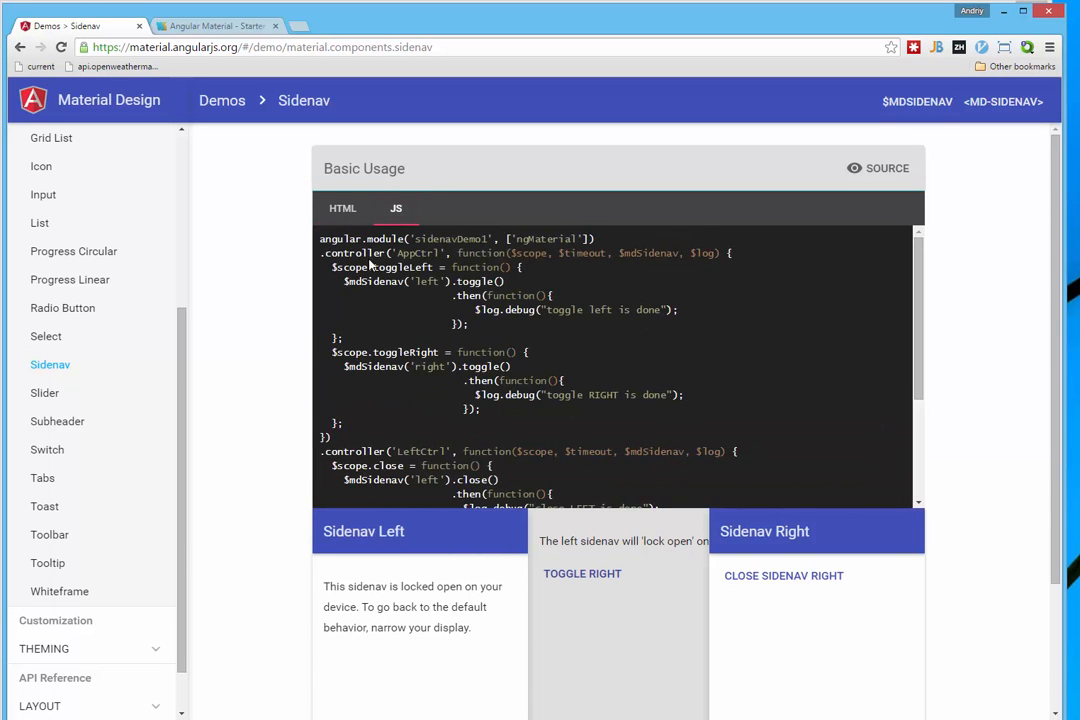
mouse_move(320, 239)
mouse_down()
mouse_move(408, 389)
mouse_move(436, 340)
mouse_up()
scroll(408, 389, down, 1)
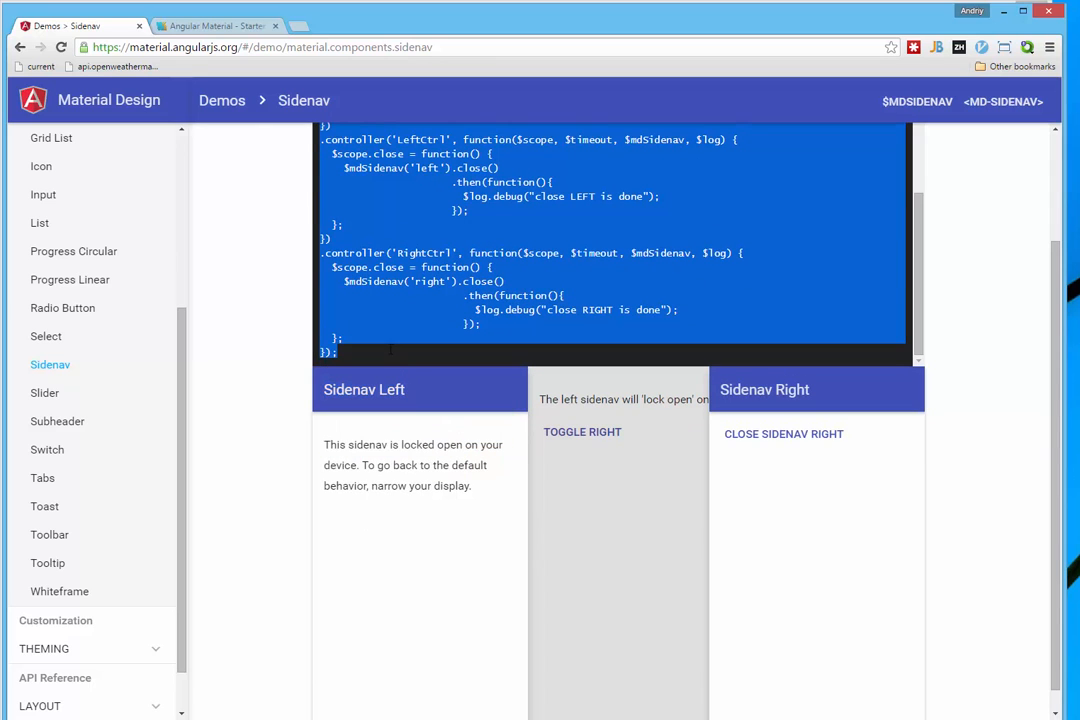
key(alt+Tab)
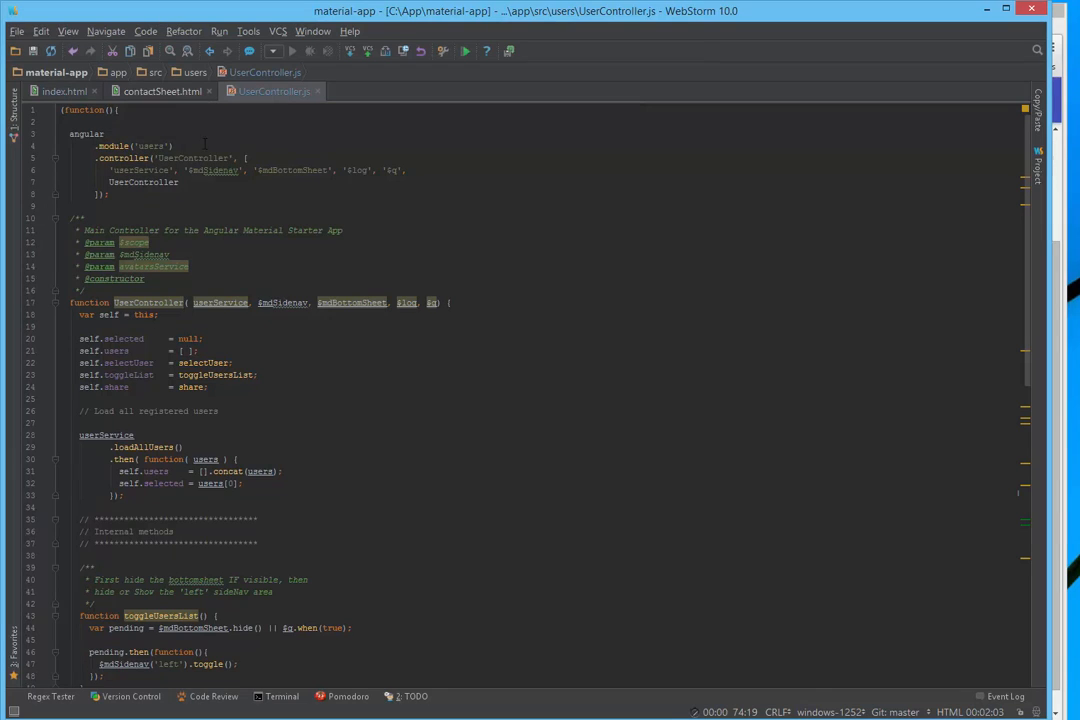
Paste the AppCtrl, LeftCtrl and RightCtrl controllers over the old UserController code and reformat
click(205, 145)
drag(55, 131, 245, 418)
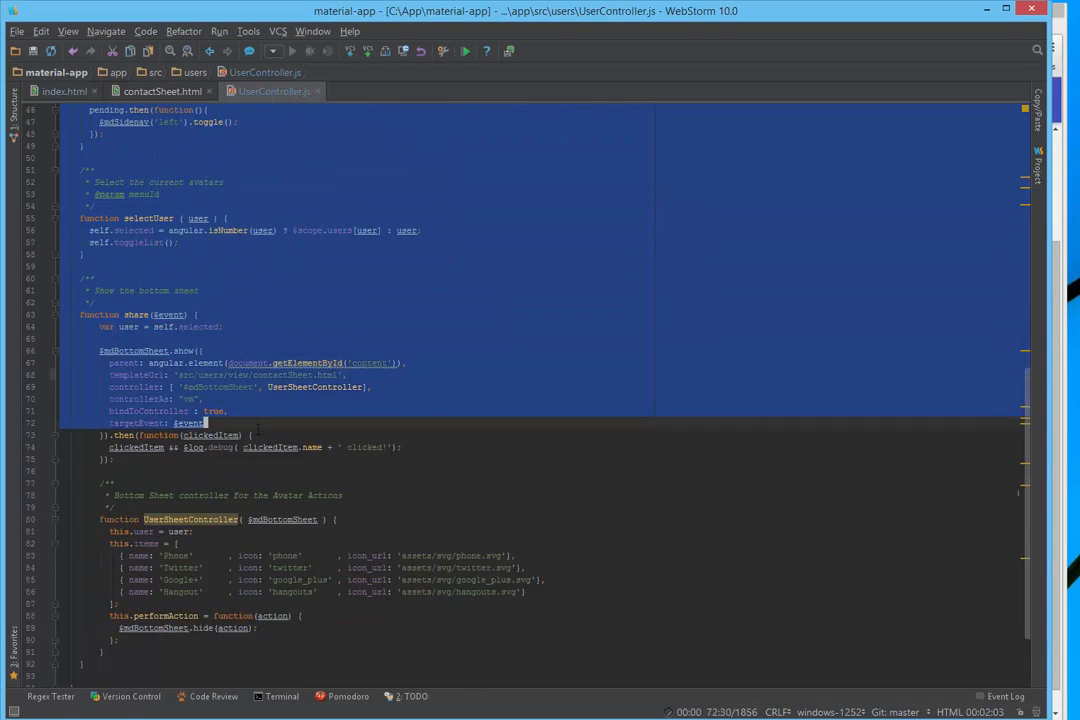
mouse_move(245, 418)
mouse_down()
mouse_move(253, 580)
mouse_move(75, 651)
mouse_up()
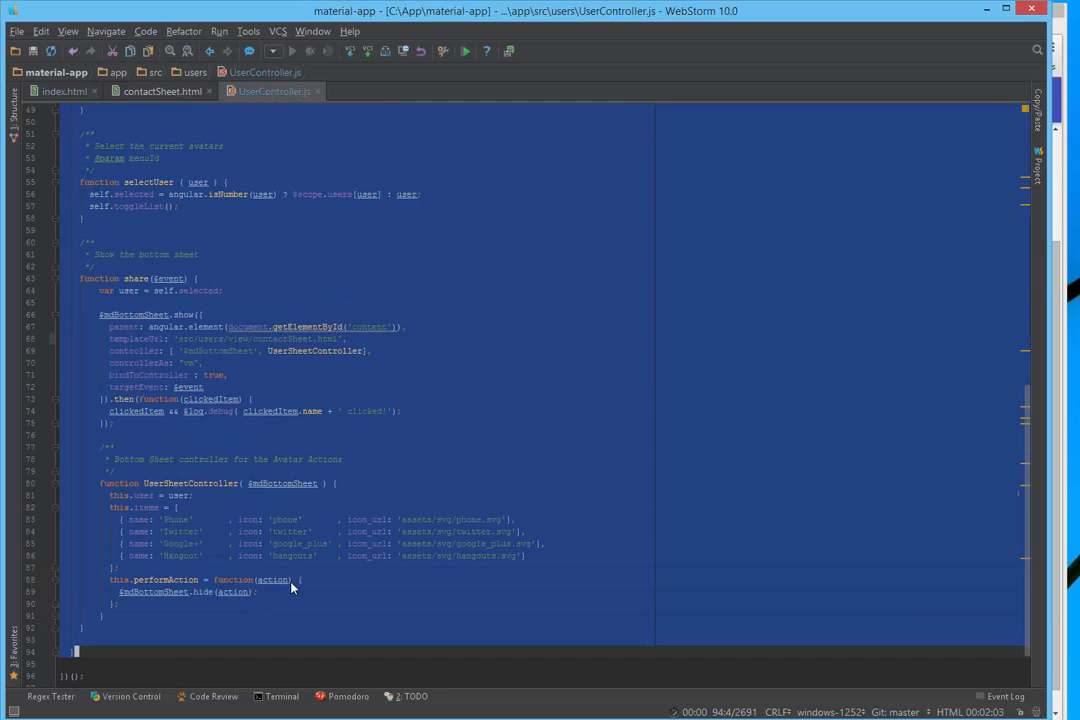
key(ctrl+v)
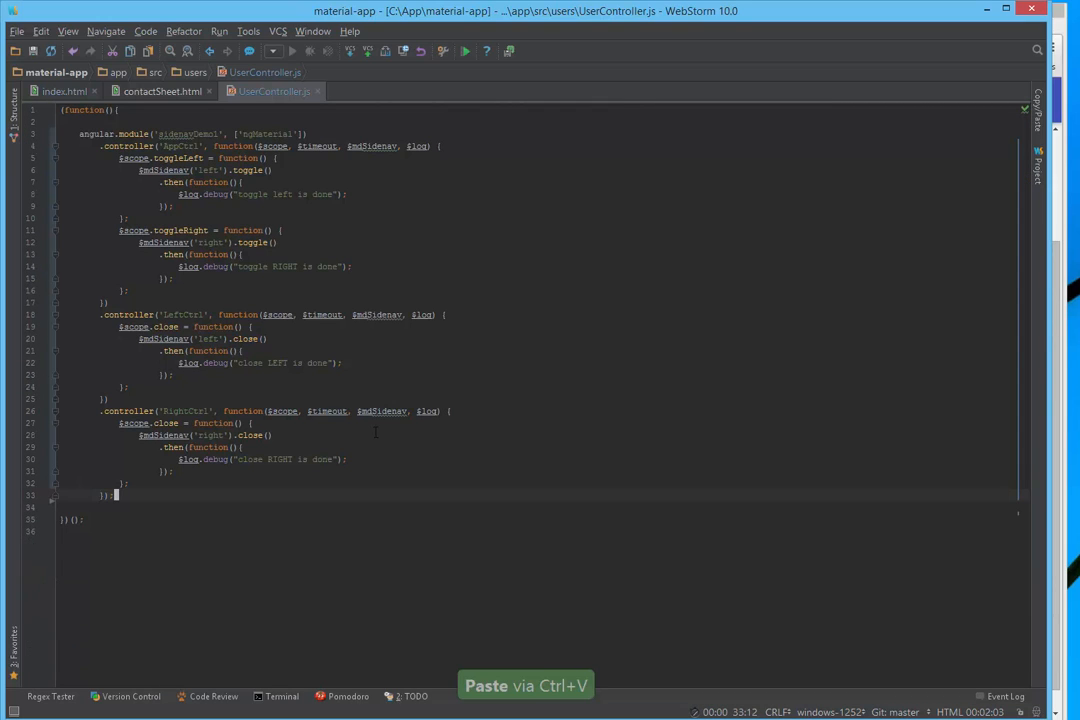
key(ctrl+alt+l)
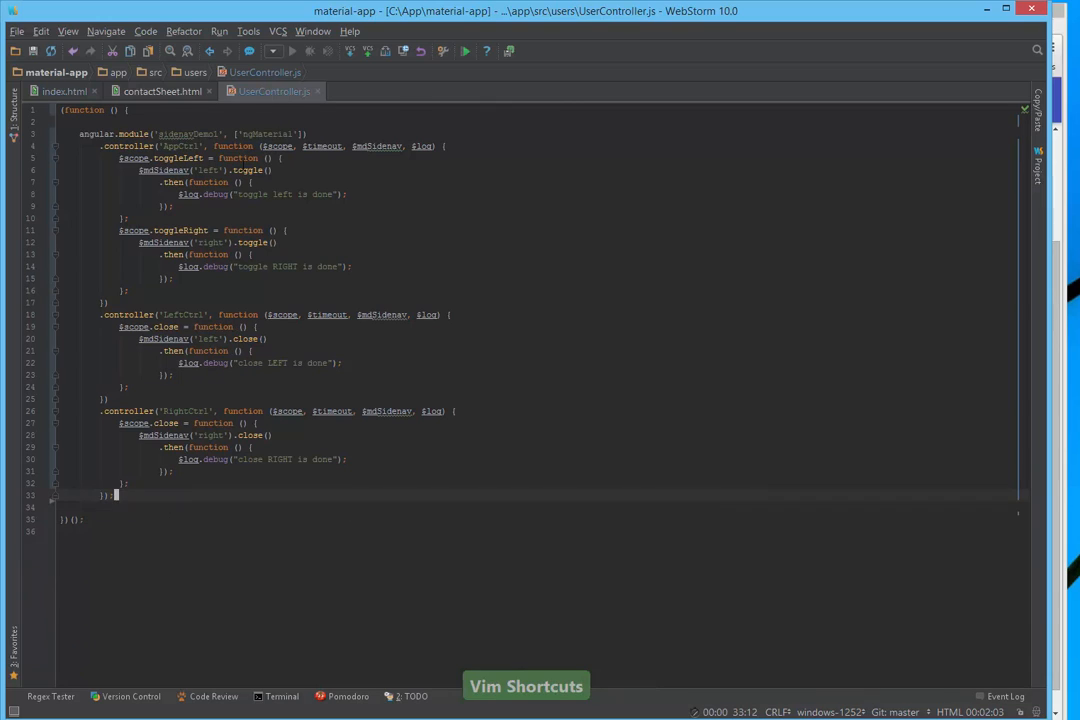
click(200, 146)
In Local History show the 3-minutes-ago UserController.js version and copy the module name users
key(alt+grave)
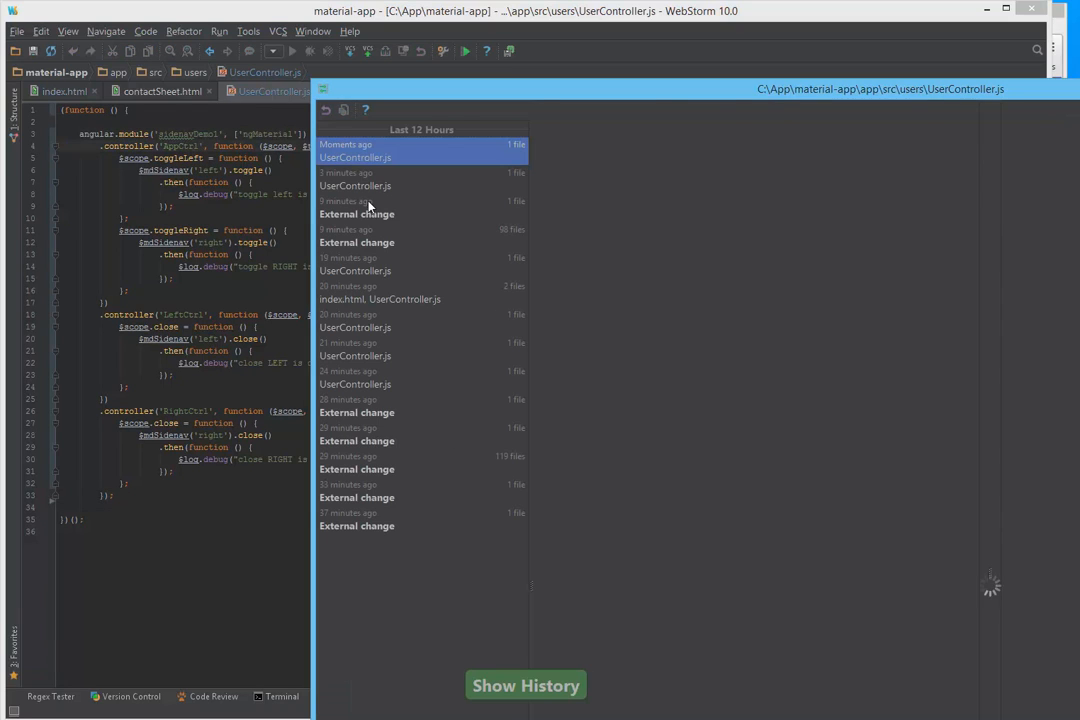
click(380, 210)
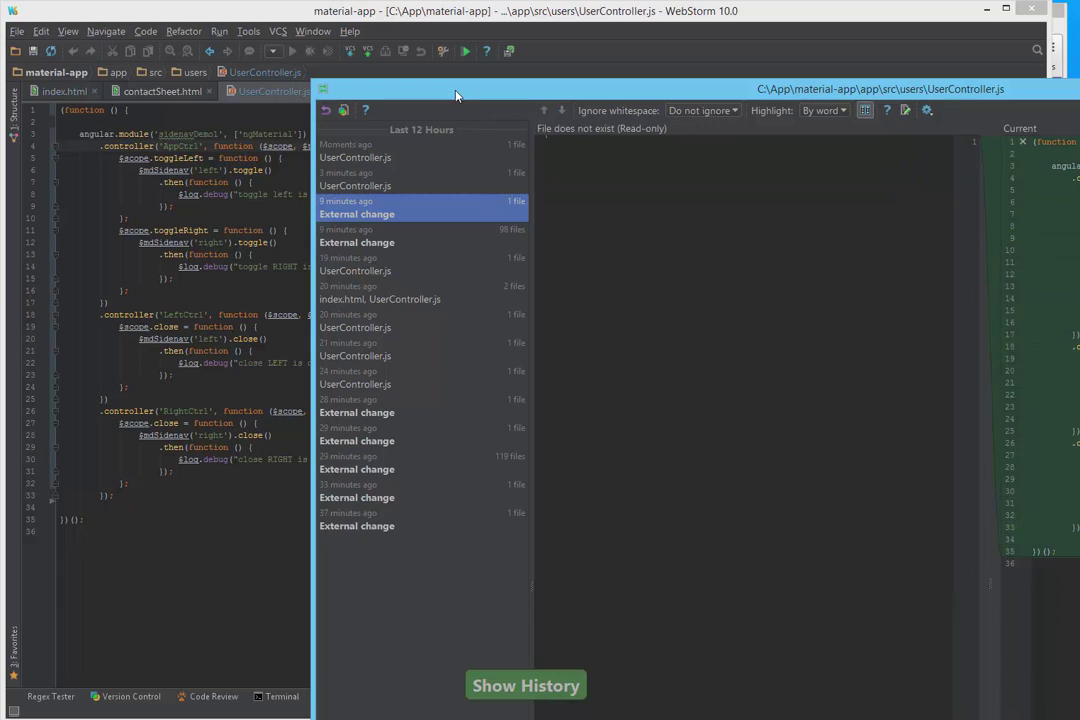
drag(456, 95, 452, 77)
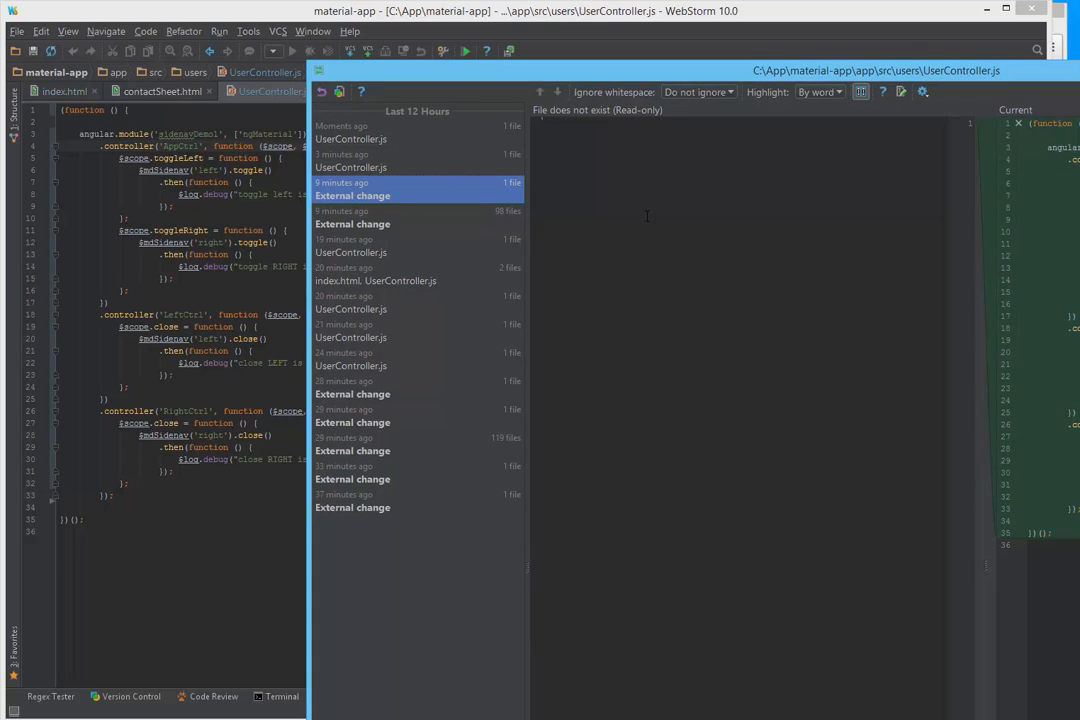
click(363, 162)
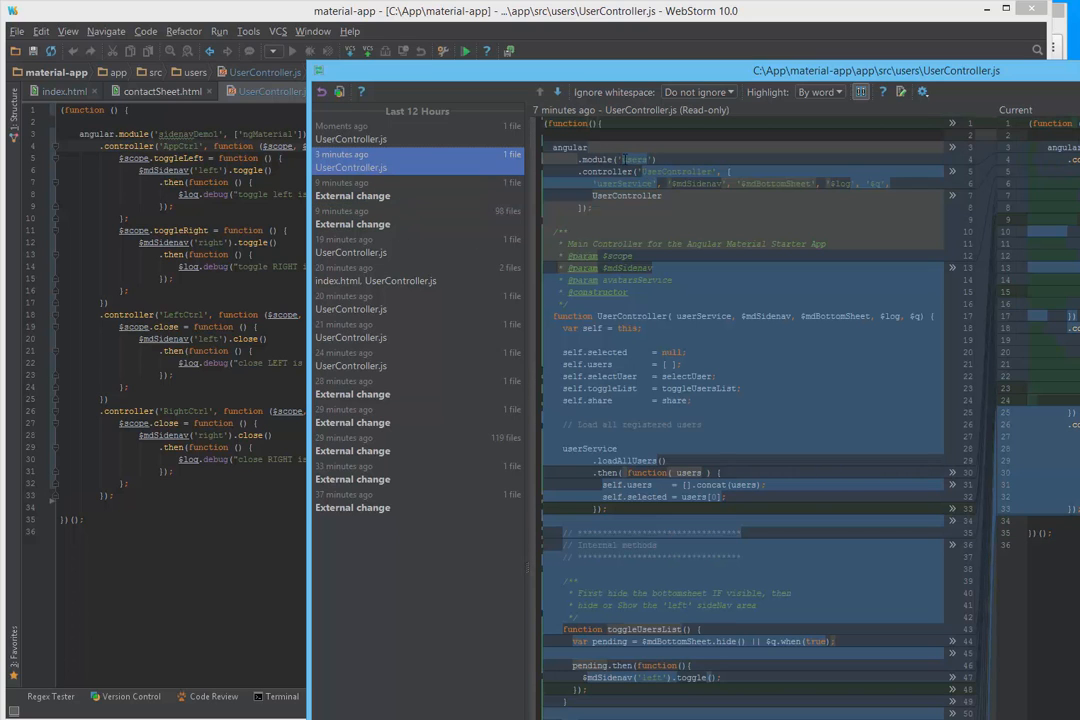
click(647, 160)
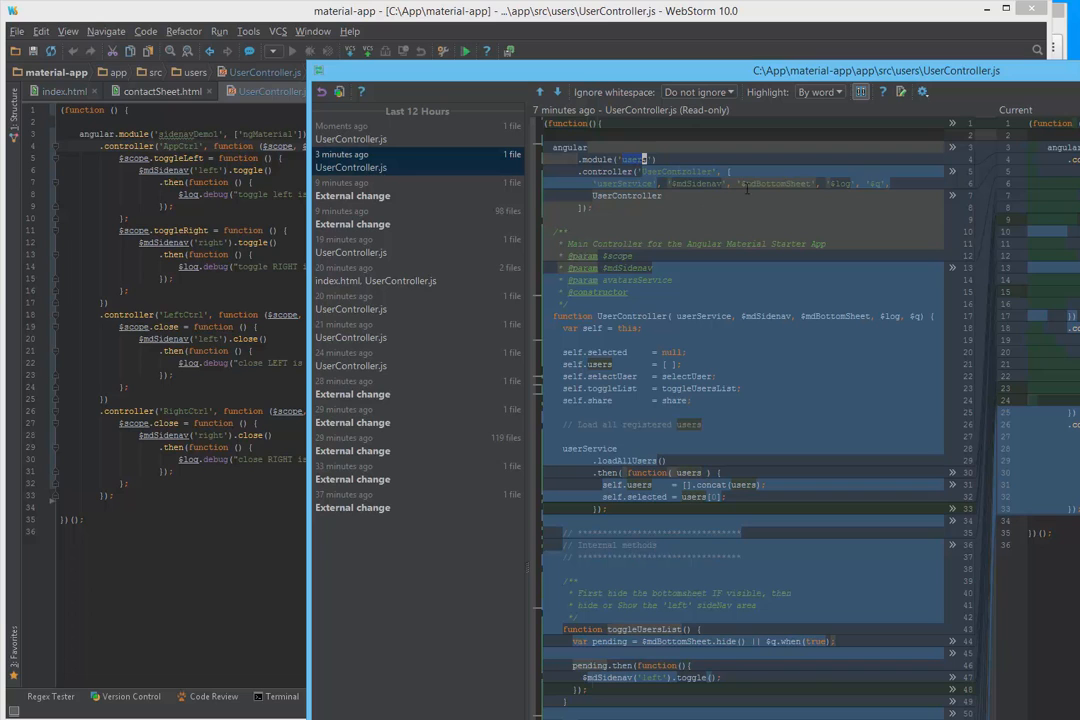
key(ctrl+c)
Rename the module sidenavDemo1 to users on line 3 of UserController.js
key(Escape)
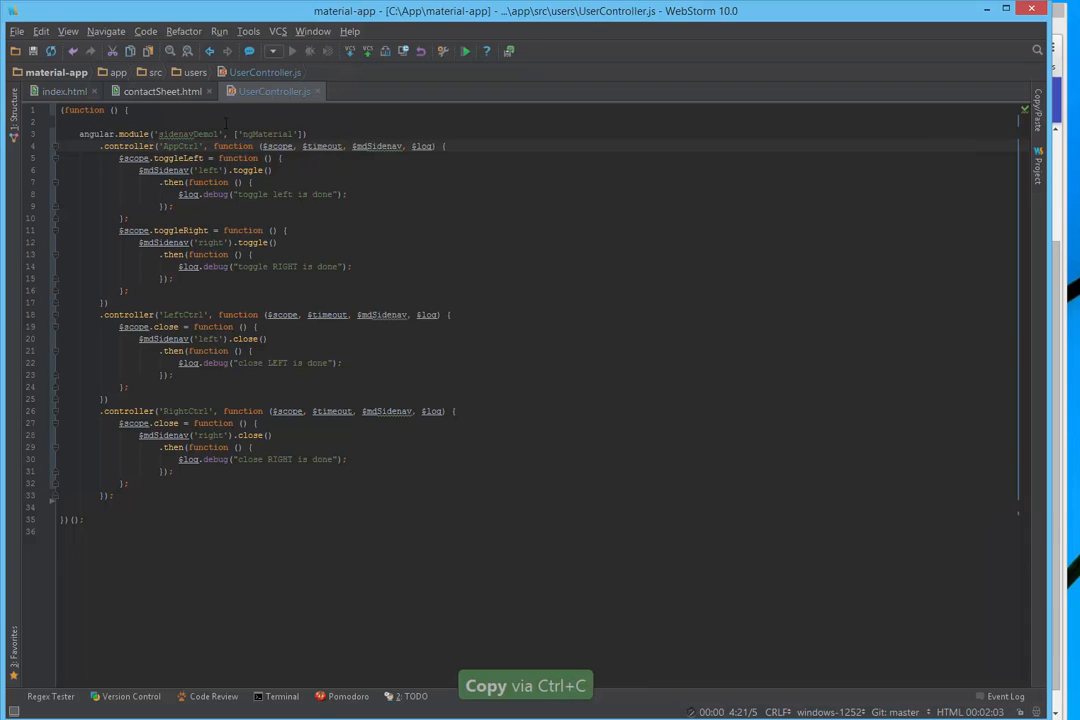
drag(158, 133, 217, 133)
key(ctrl+v)
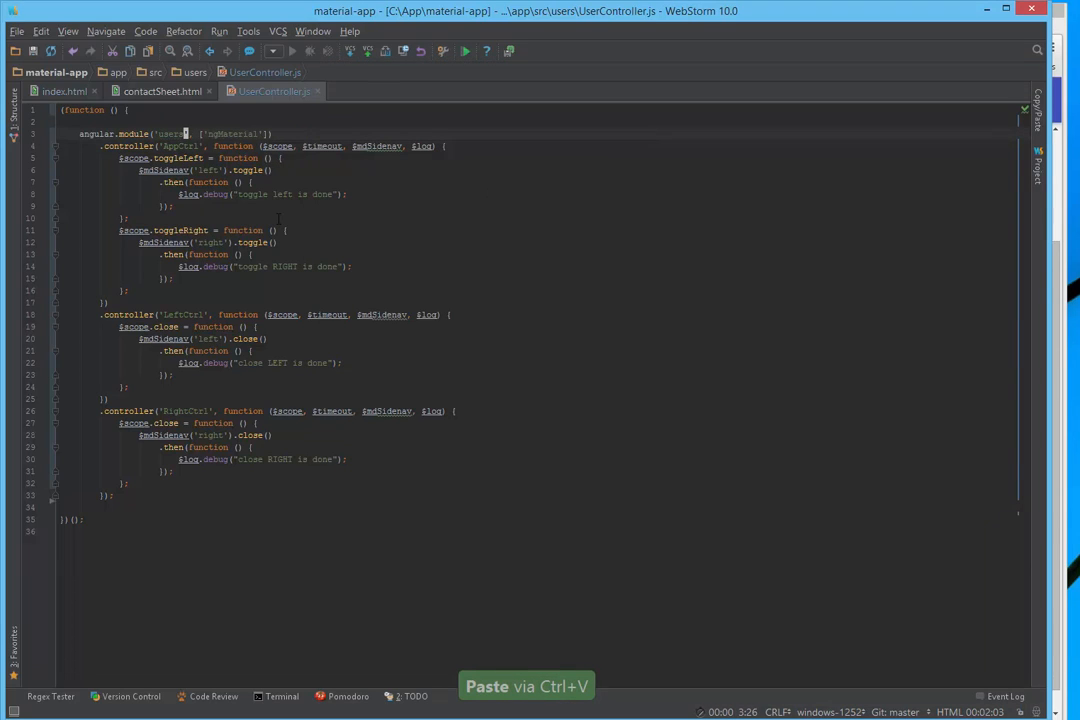
key(Escape)
click(181, 146)
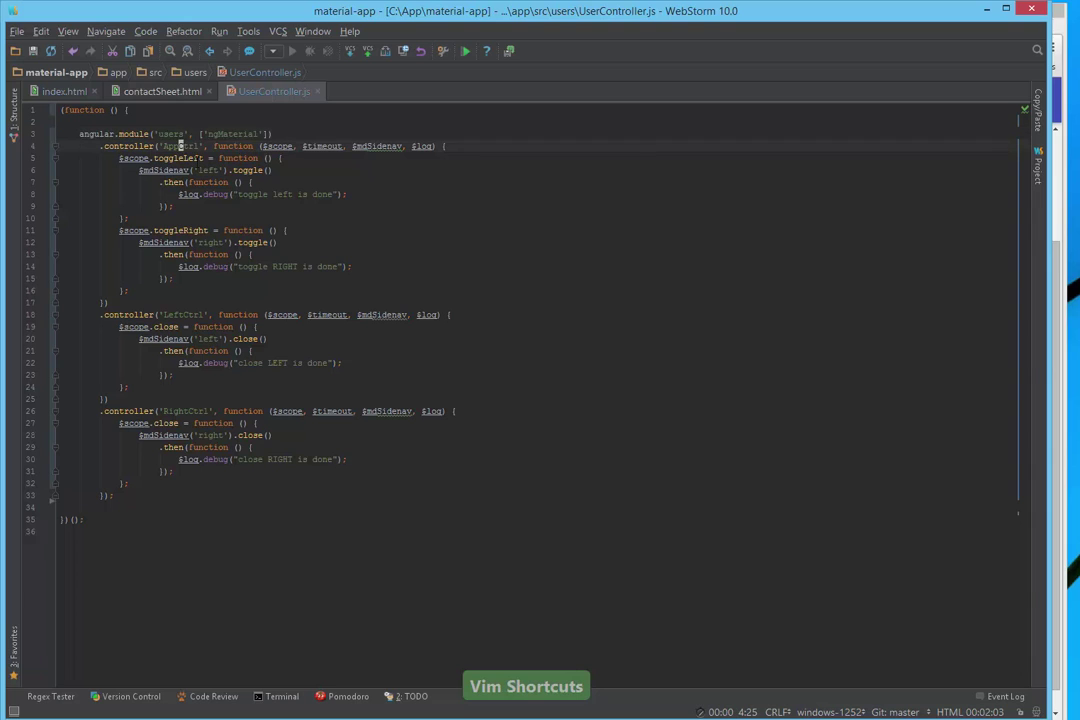
In index.html replace the body's ng-controller value UserController with users on line 16
click(62, 91)
scroll(540, 400, up, 2)
scroll(540, 400, up, 2)
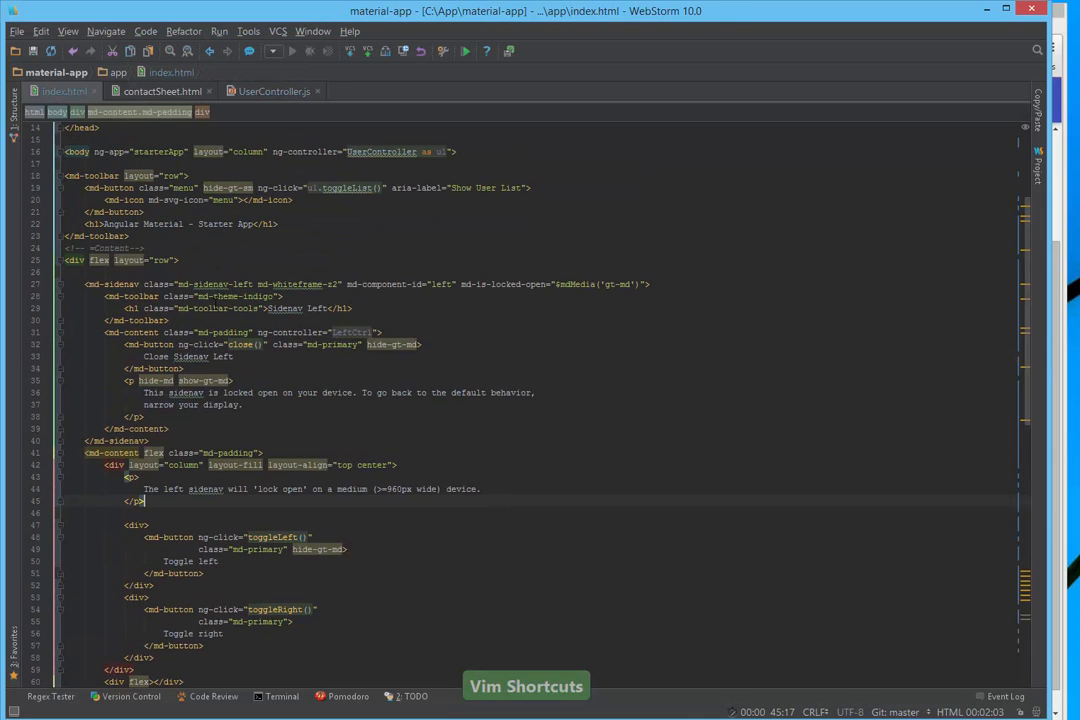
click(224, 296)
scroll(347, 329, up, 1)
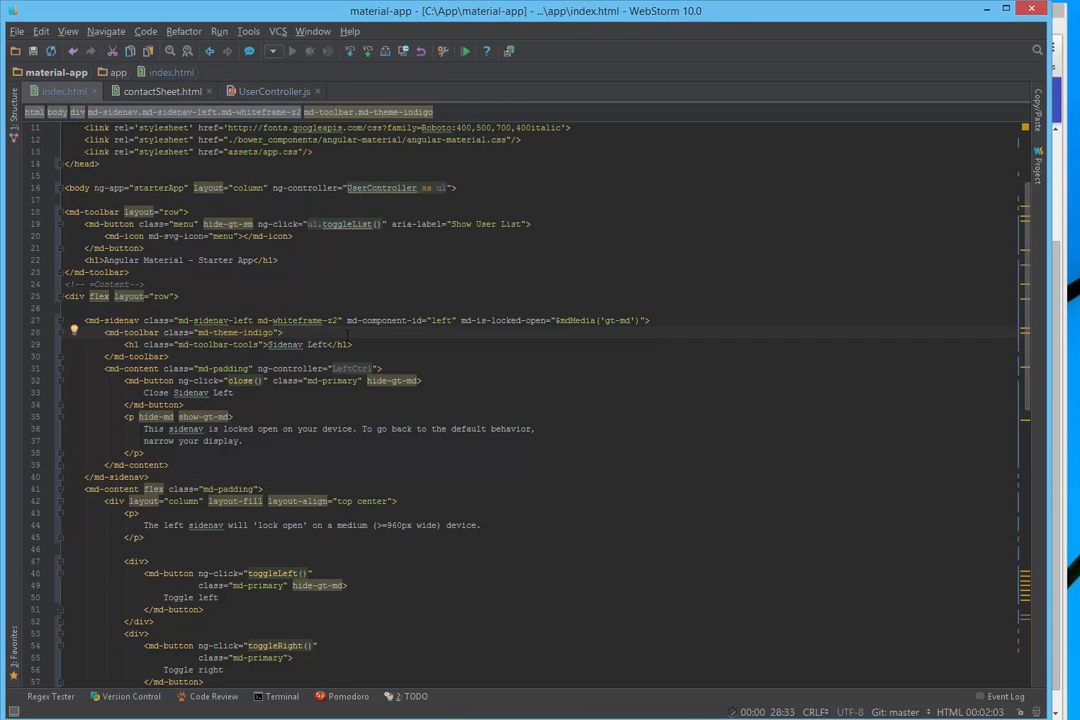
click(349, 188)
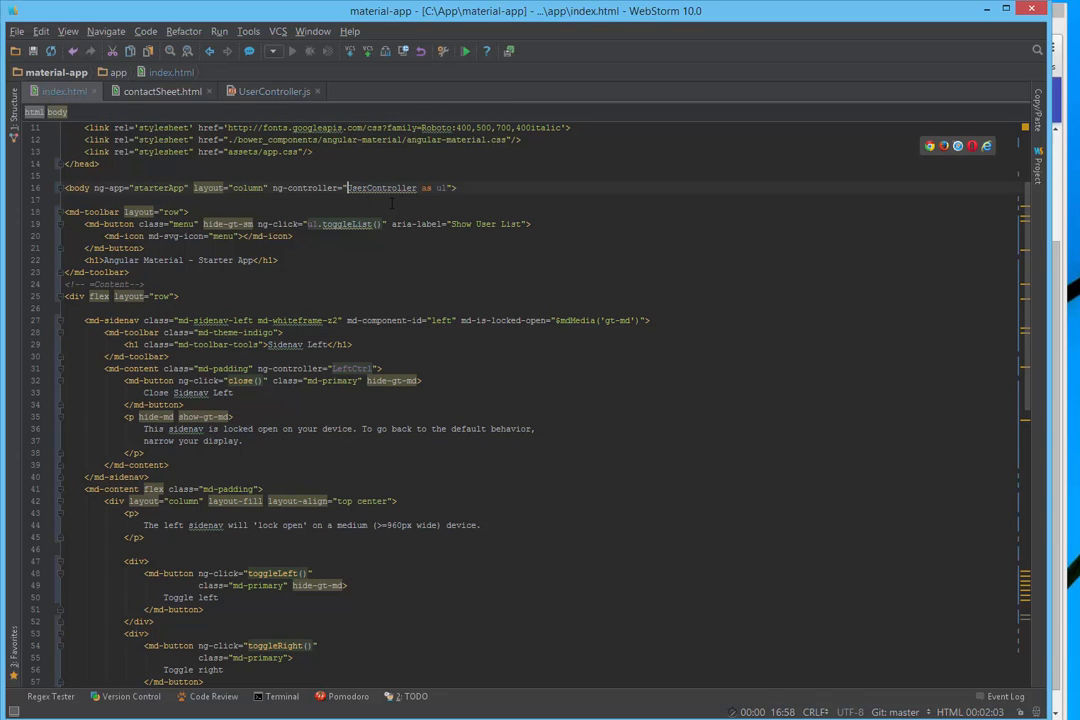
key(ctrl+alt+v)
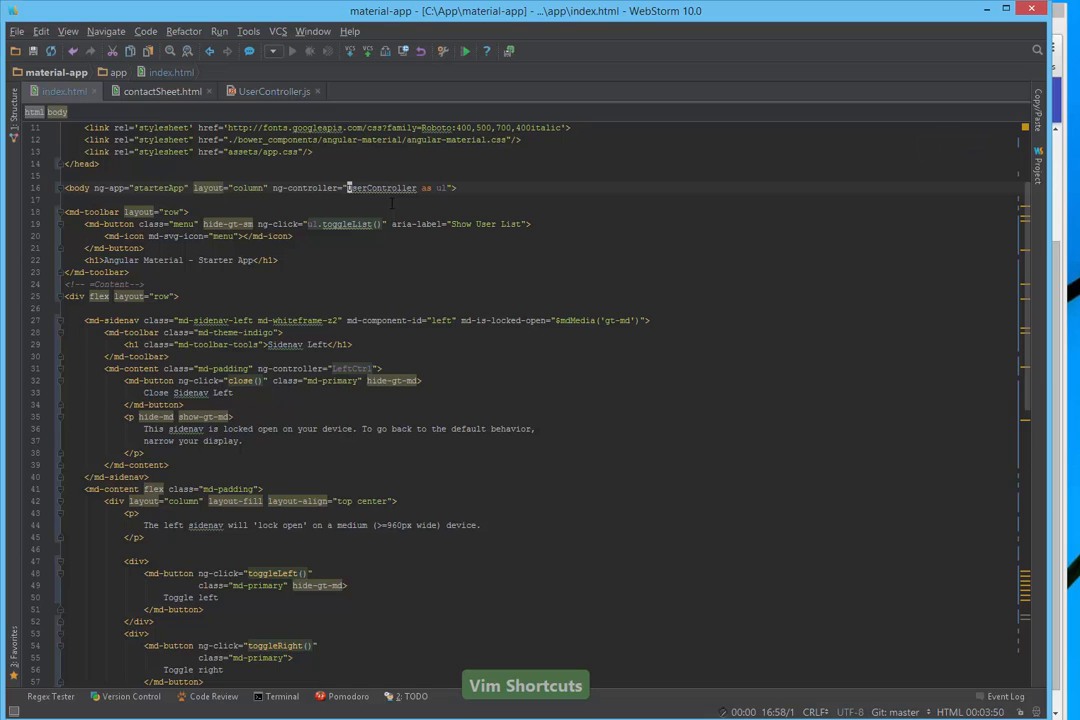
key(v)
key(l)
key(l)
key(l)
key(e)
key(e)
key(e)
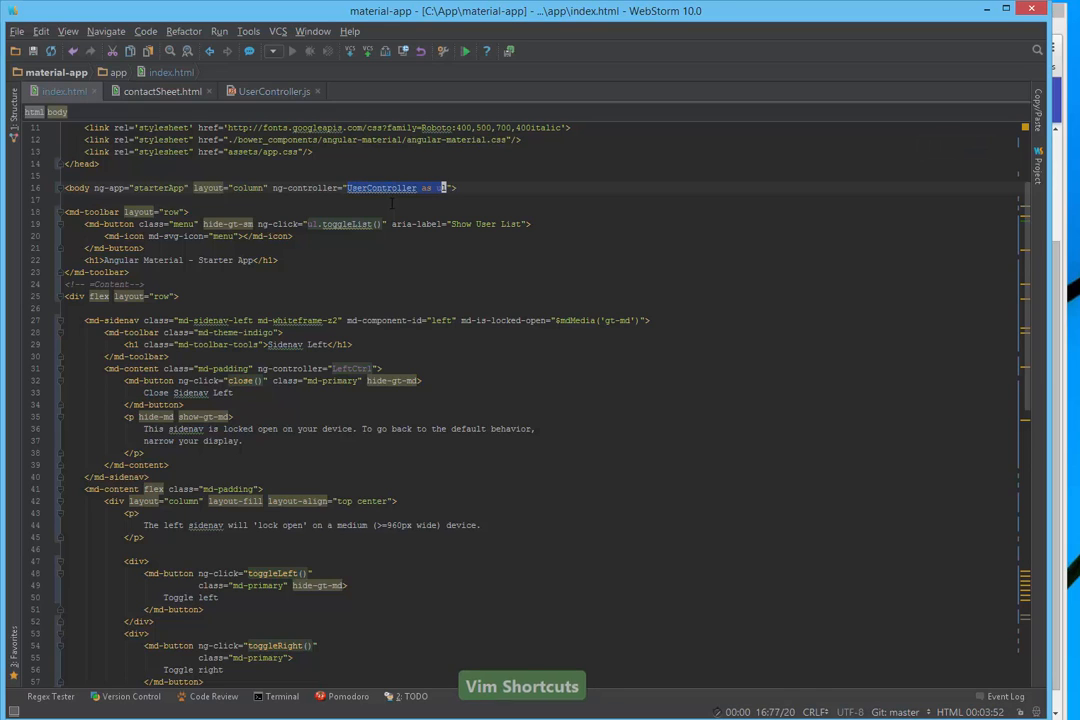
key(ctrl+v)
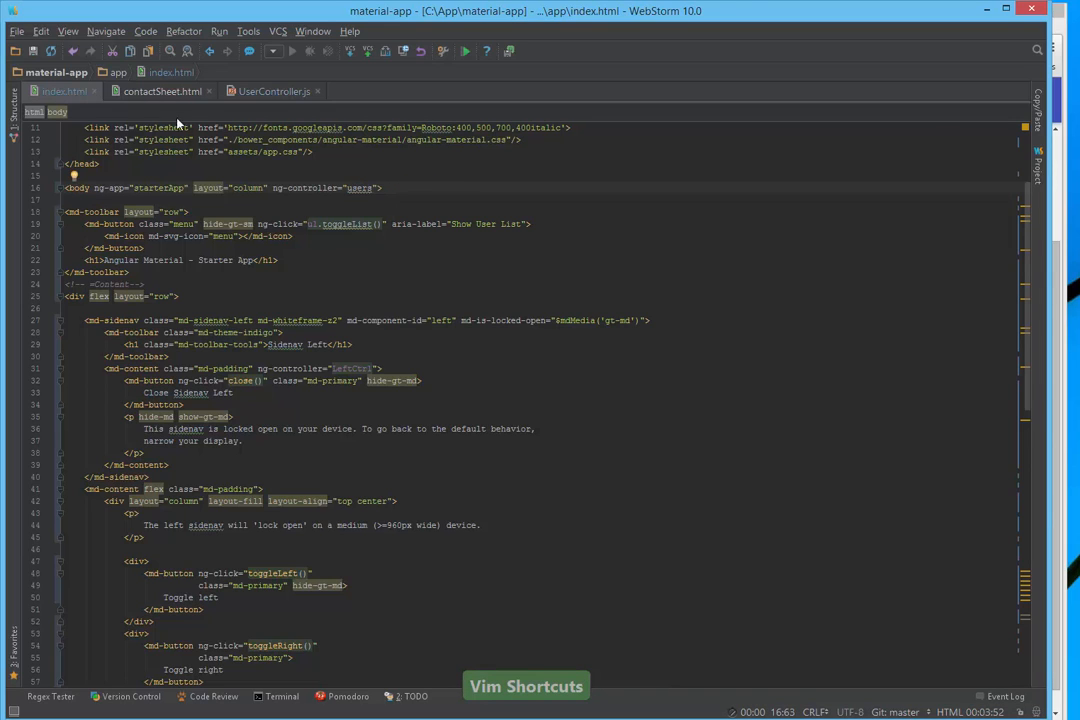
Copy AppCtrl from UserController.js and paste it as index.html's body controller
click(150, 91)
click(271, 92)
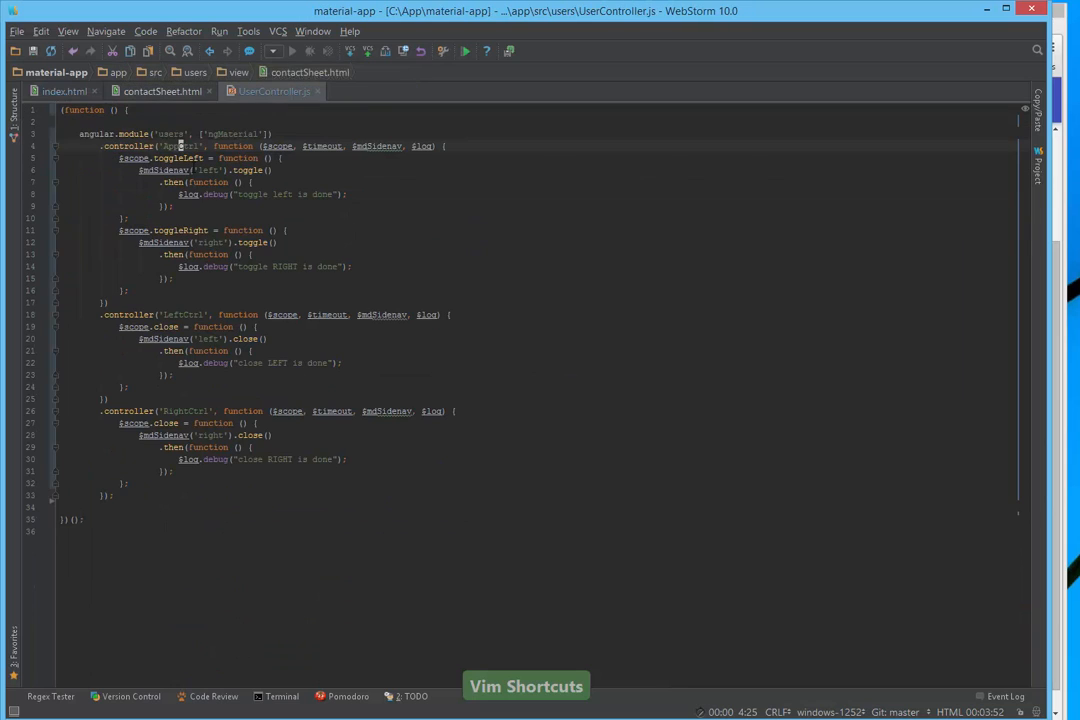
key(v)
key(e)
key(ctrl+c)
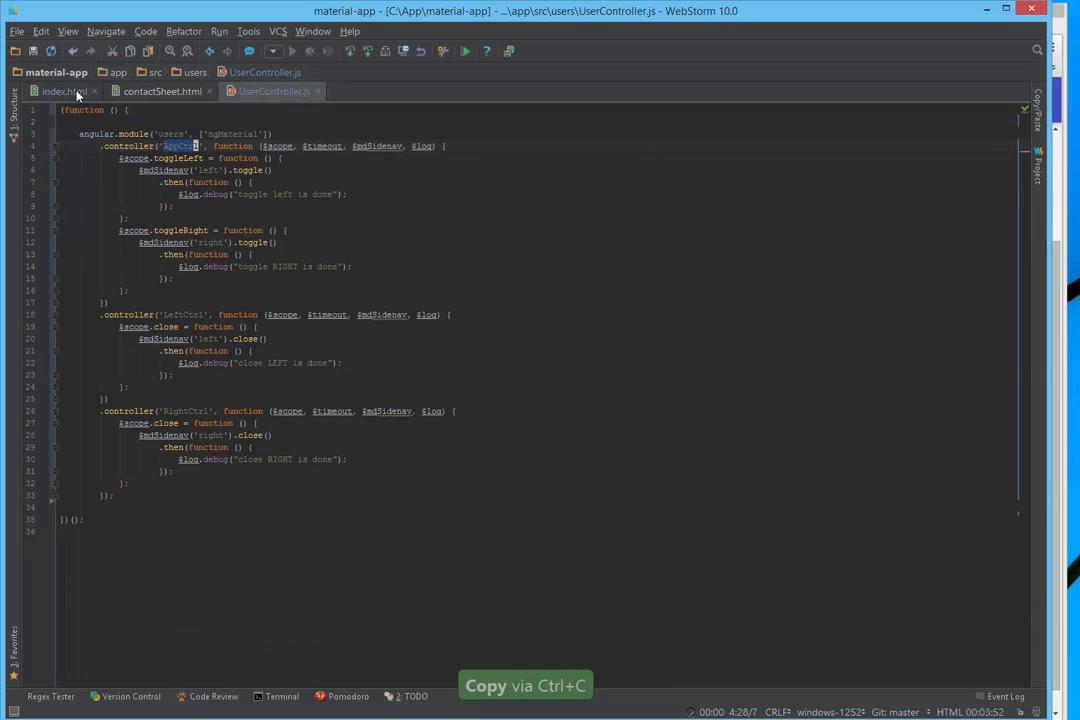
click(64, 91)
click(360, 188)
double_click(360, 188)
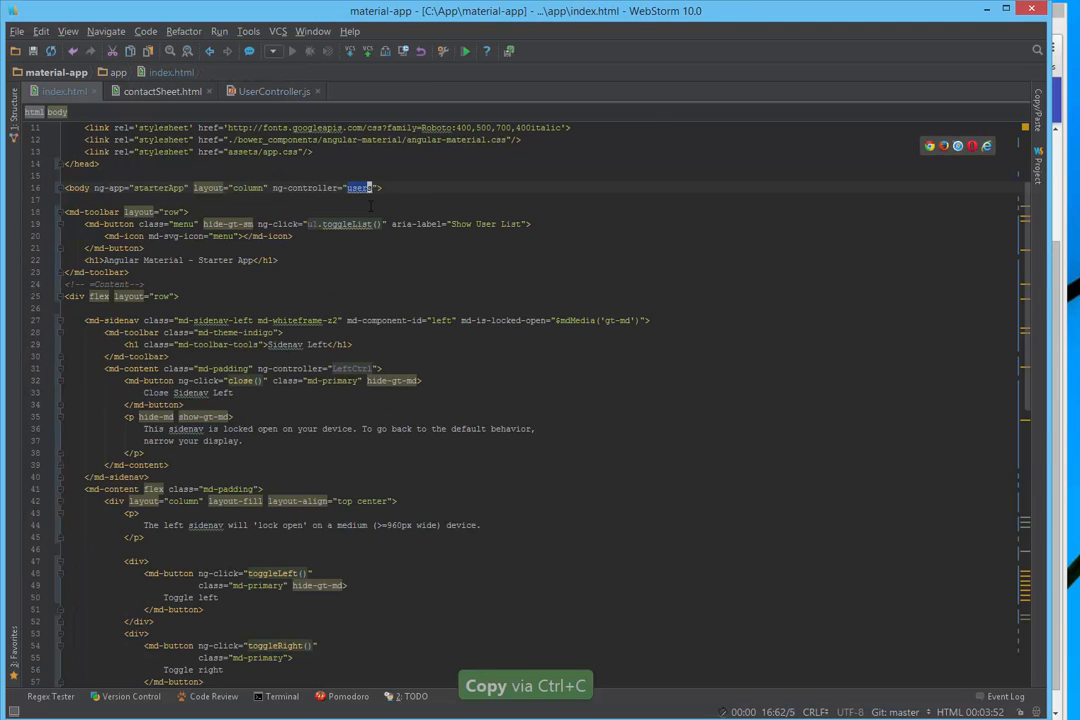
key(ctrl+v)
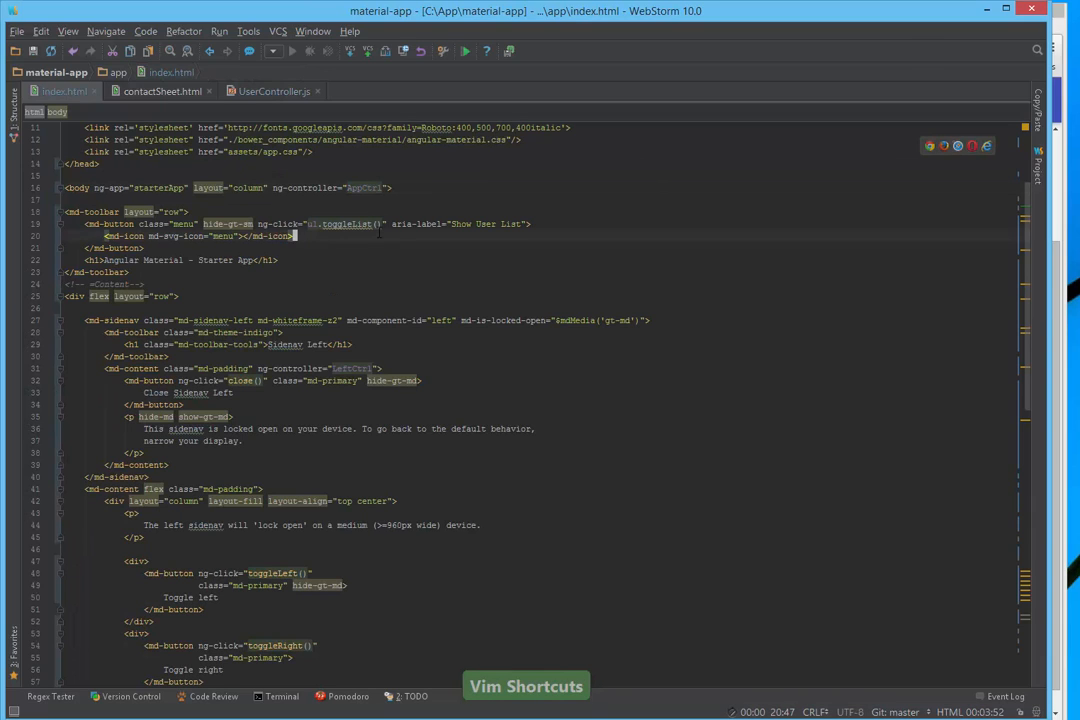
click(290, 236)
Reformat index.html, close contactSheet.html and show UserController.js
key(ctrl+alt+l)
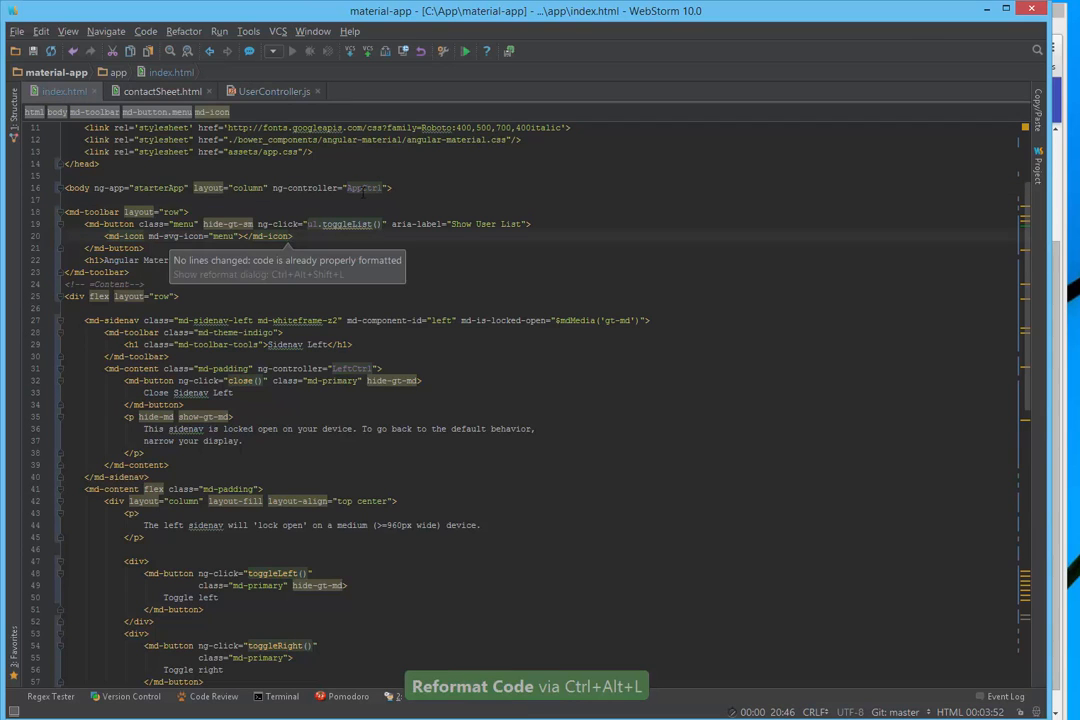
click(160, 91)
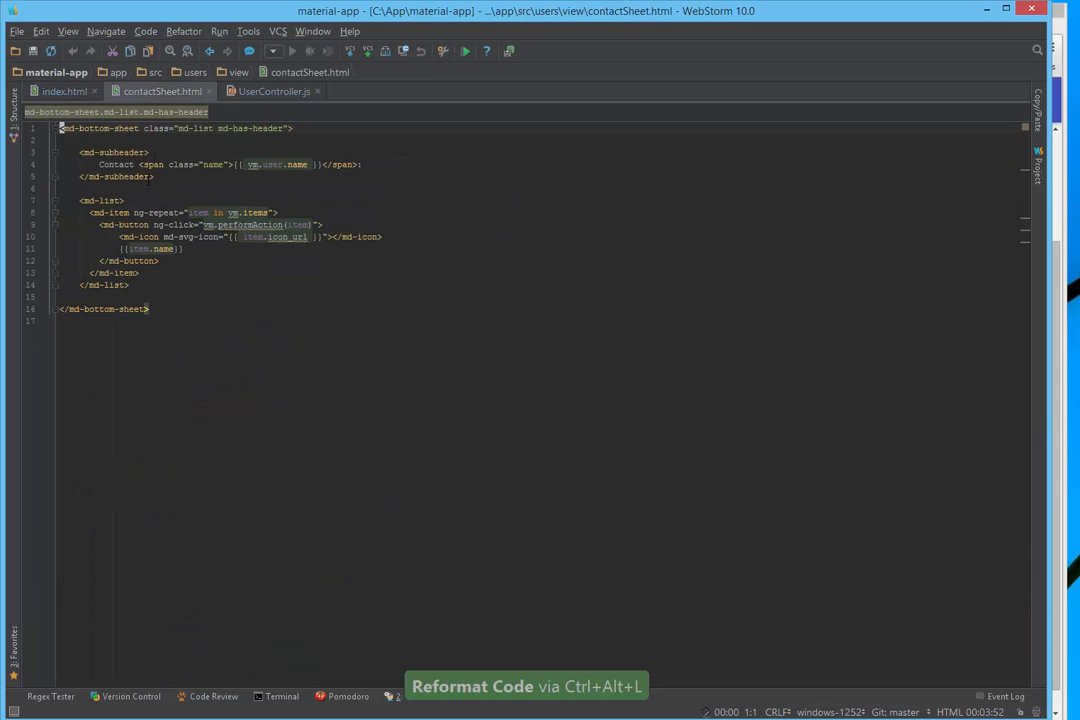
middle_click(145, 91)
click(145, 91)
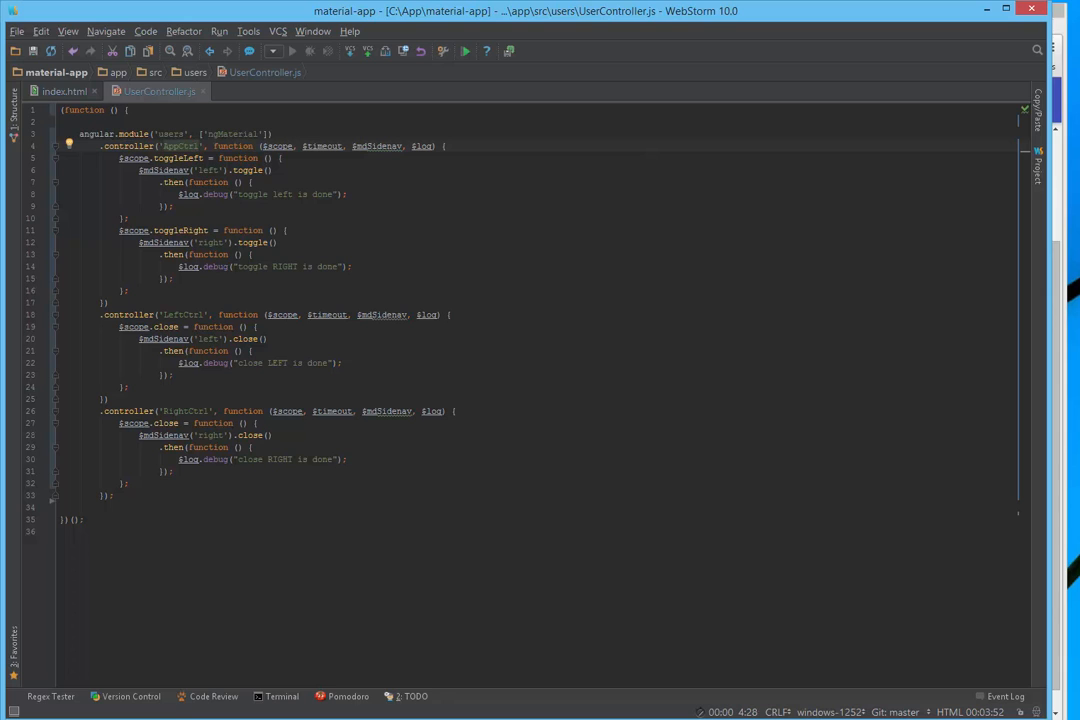
Switch to Chrome's Angular Material Starter App tab and reload the page
key(alt+Tab)
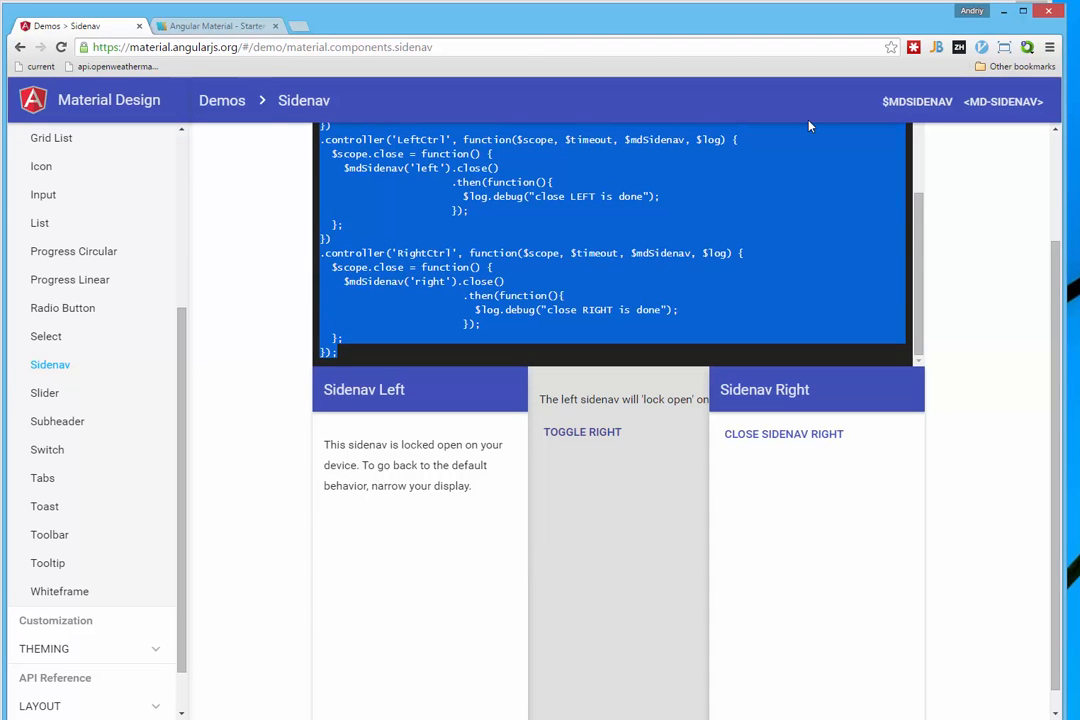
key(alt+Tab)
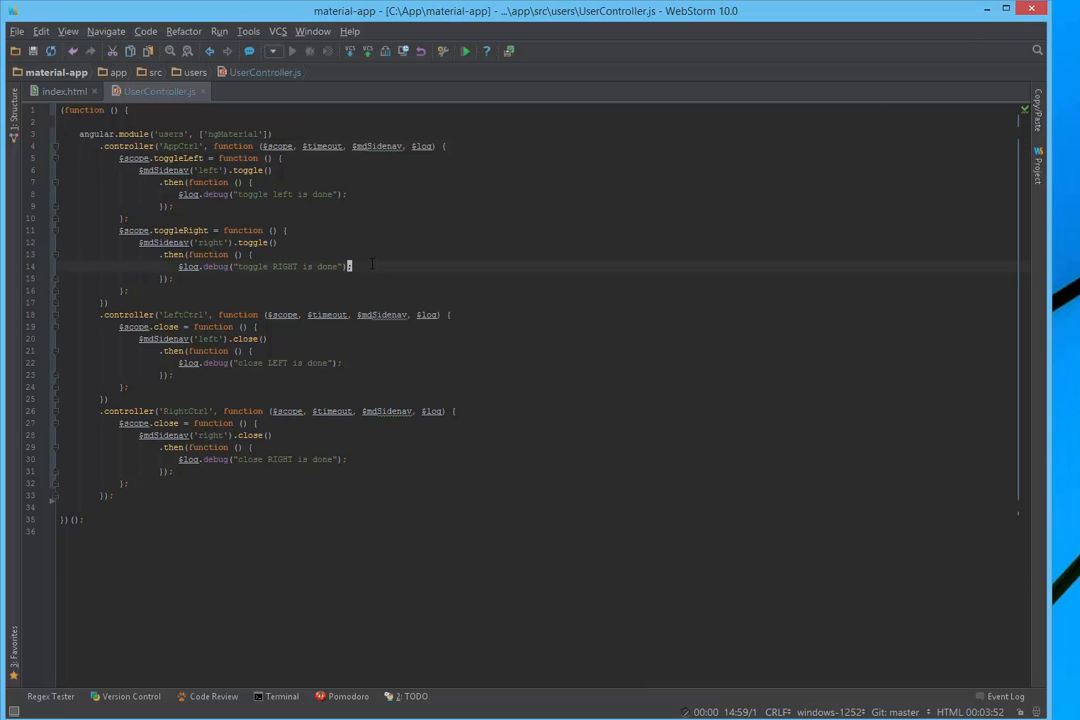
key(alt+Tab)
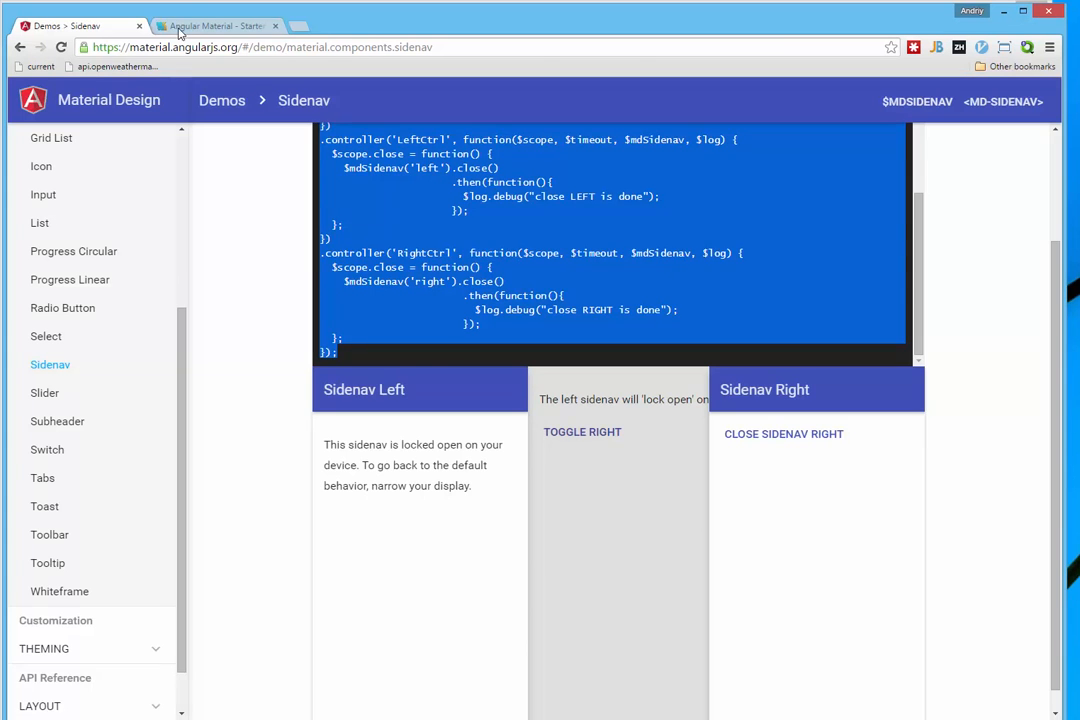
click(183, 28)
key(F5)
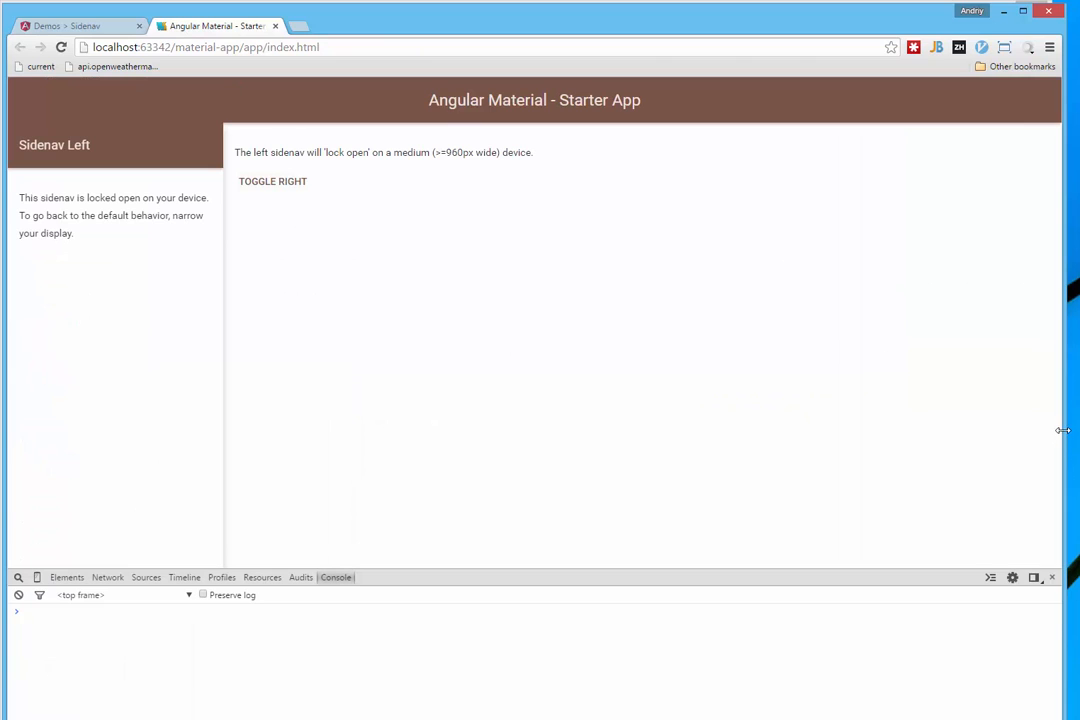
Narrow the window to phone width and open then close the left and right sidenavs
drag(1063, 440, 408, 350)
click(72, 181)
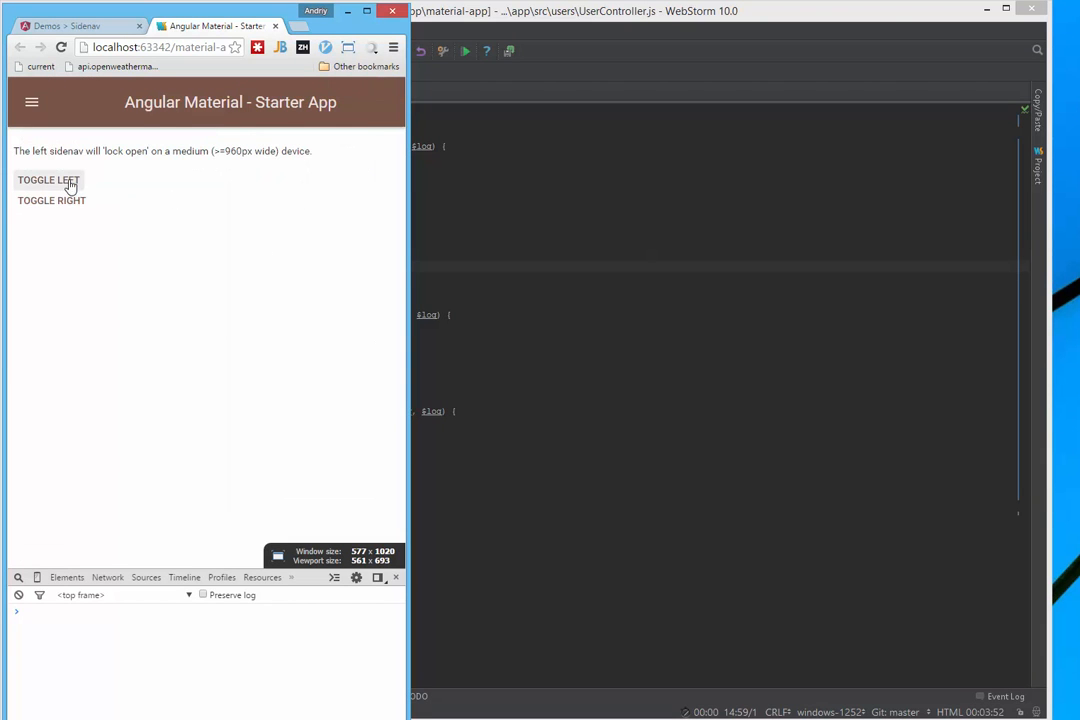
click(50, 138)
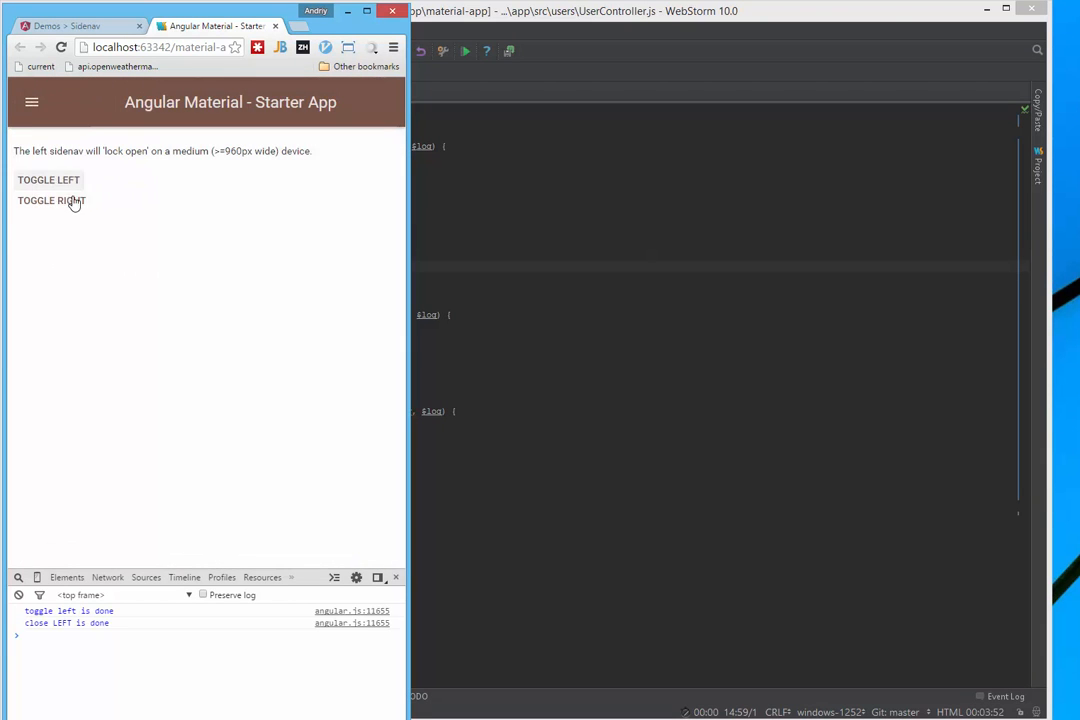
click(70, 201)
click(239, 140)
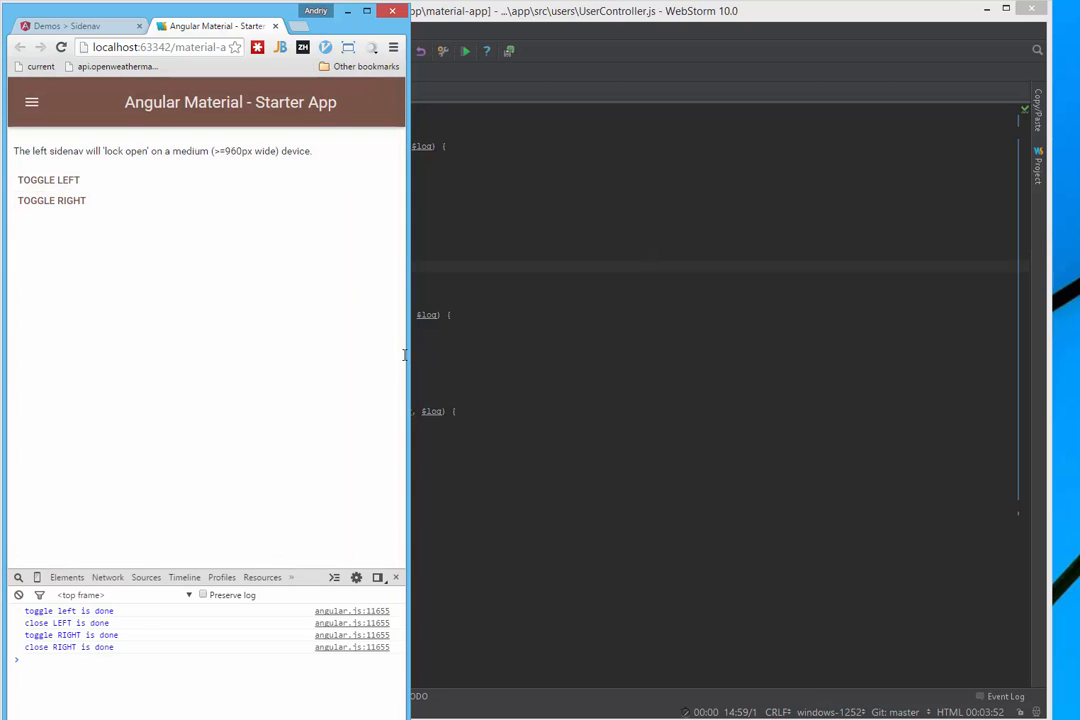
Widen the window back to desktop size so the left sidenav locks open
key(ctrl+alt+1)
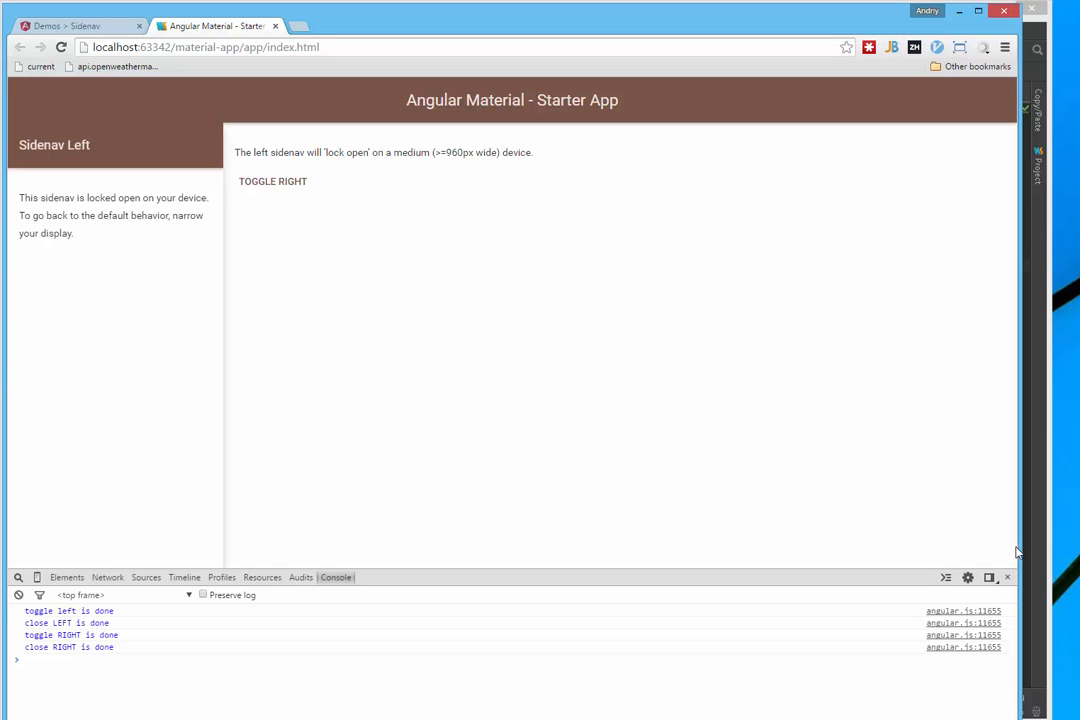
drag(1019, 555, 1061, 555)
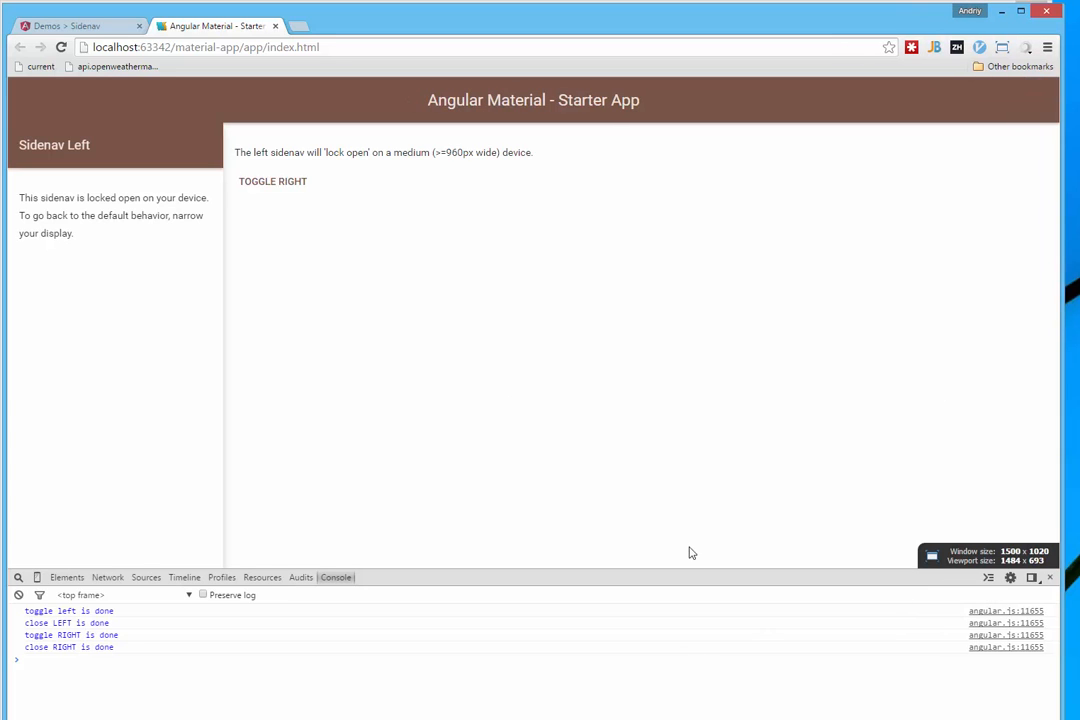